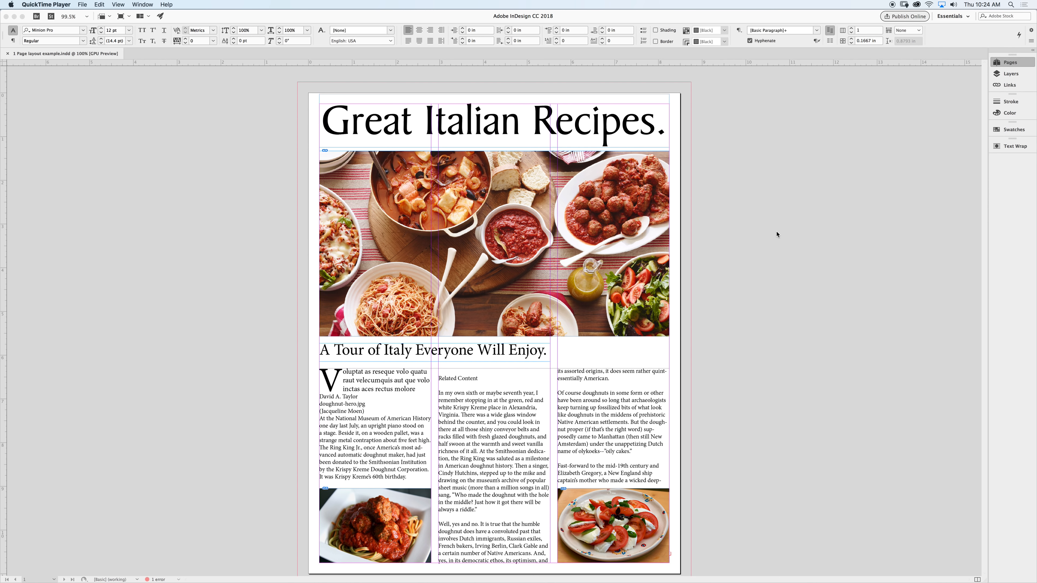
# Insert four pages after page 1, based on A-Master
pyautogui.scroll(-3, 734, 229)
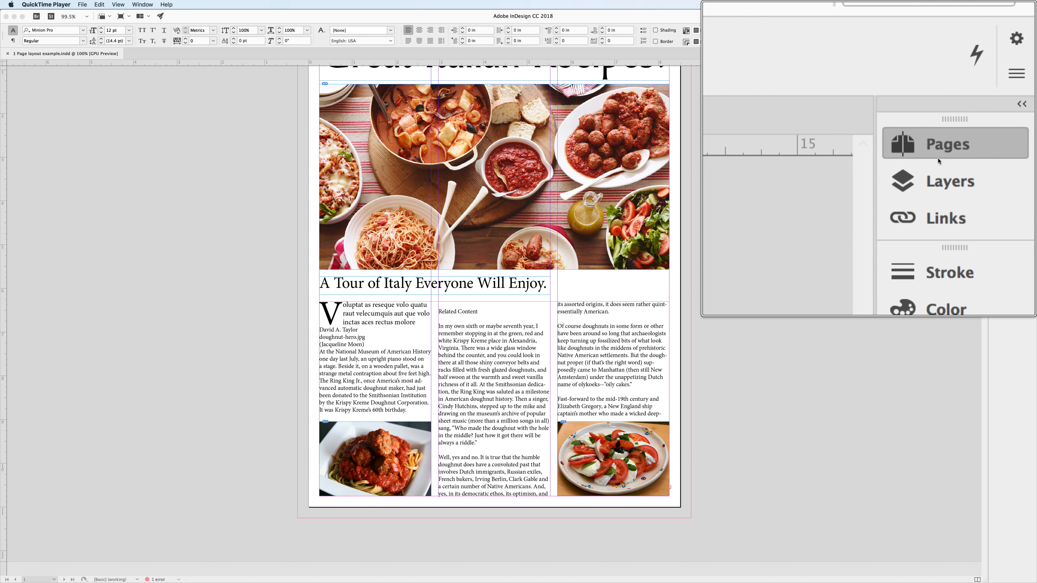
pyautogui.click(950, 160)
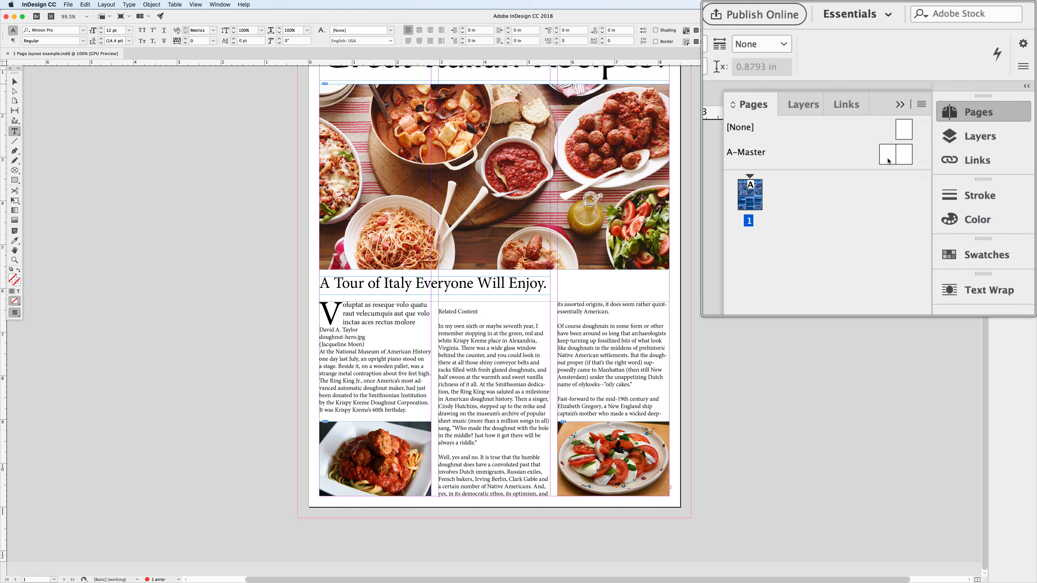
pyautogui.click(921, 105)
pyautogui.click(943, 121)
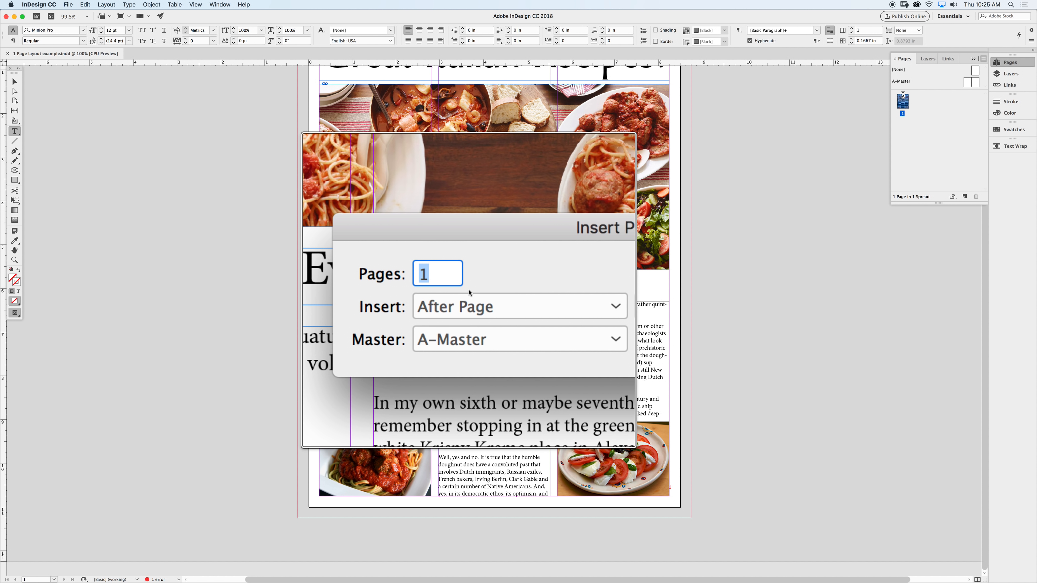
pyautogui.write('4')
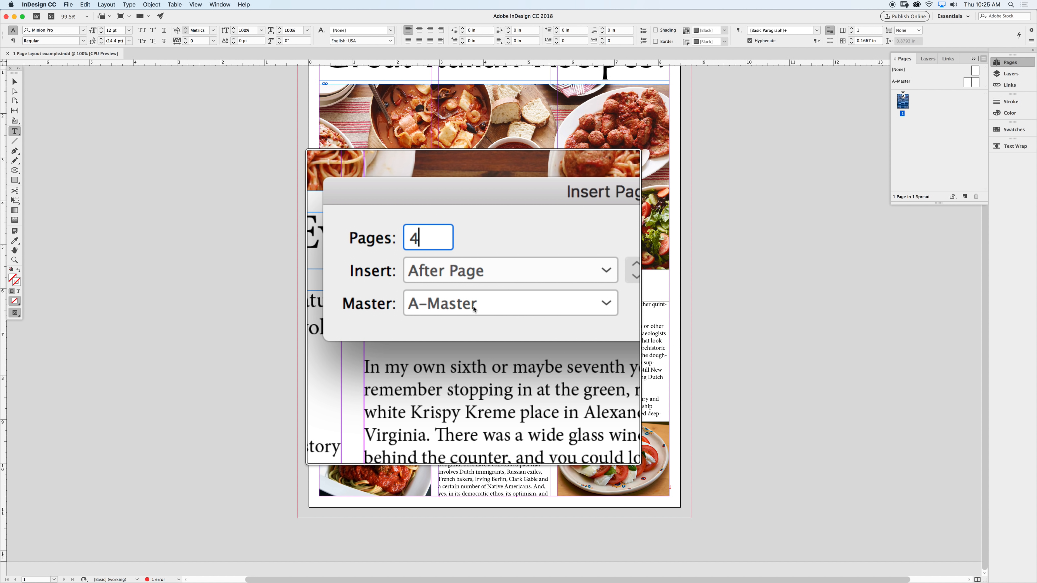
pyautogui.press('Return')
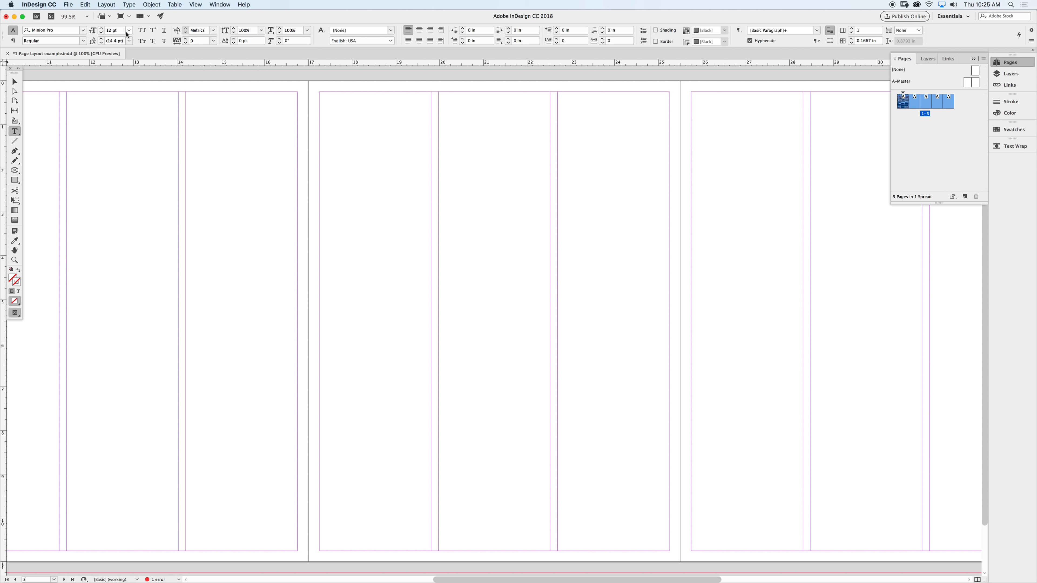
# Enable Facing Pages in the document setup of the five-page document
pyautogui.click(67, 5)
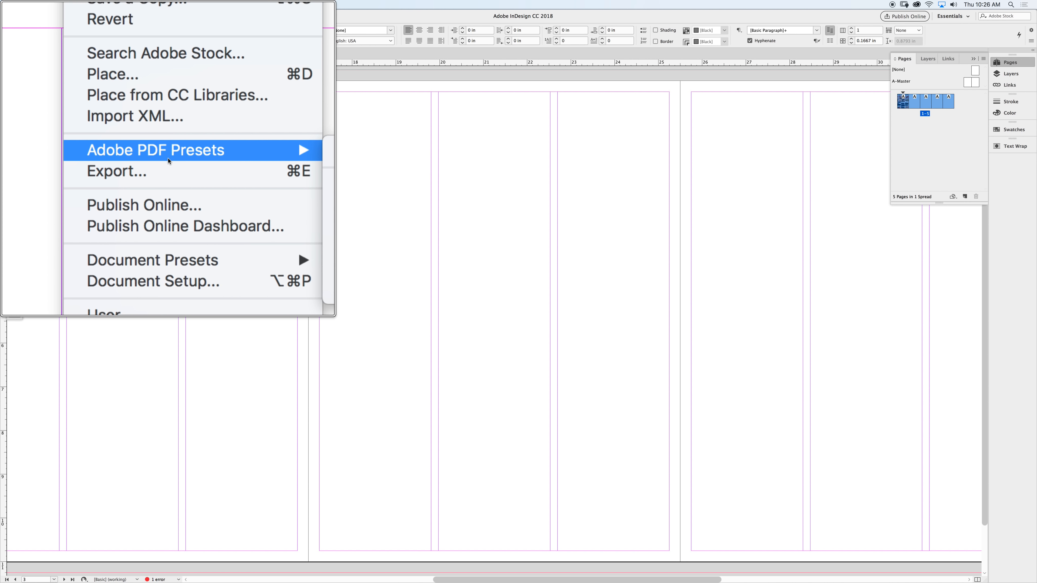
pyautogui.moveTo(104, 172)
pyautogui.click(167, 187)
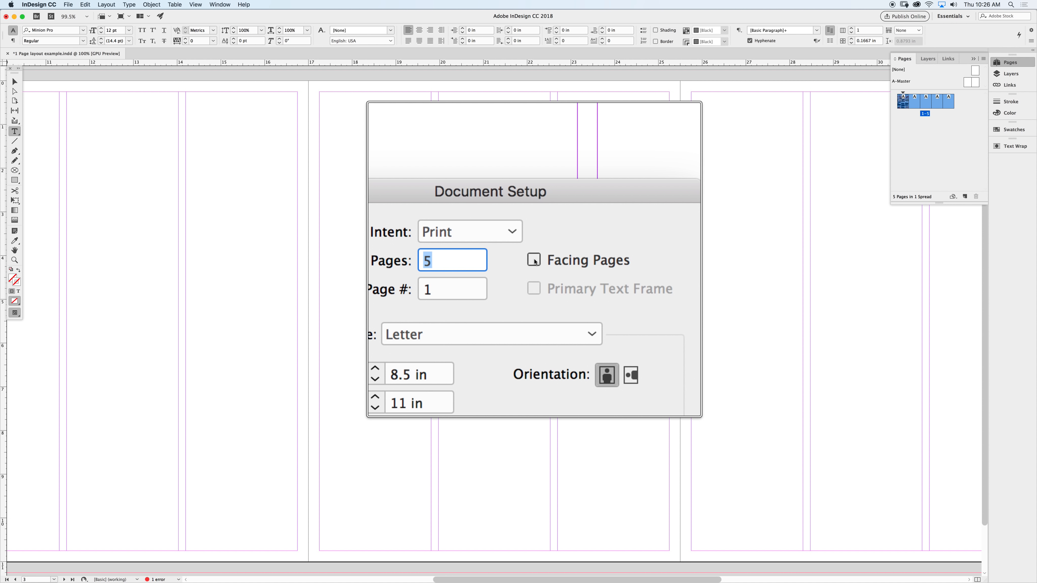
pyautogui.click(534, 260)
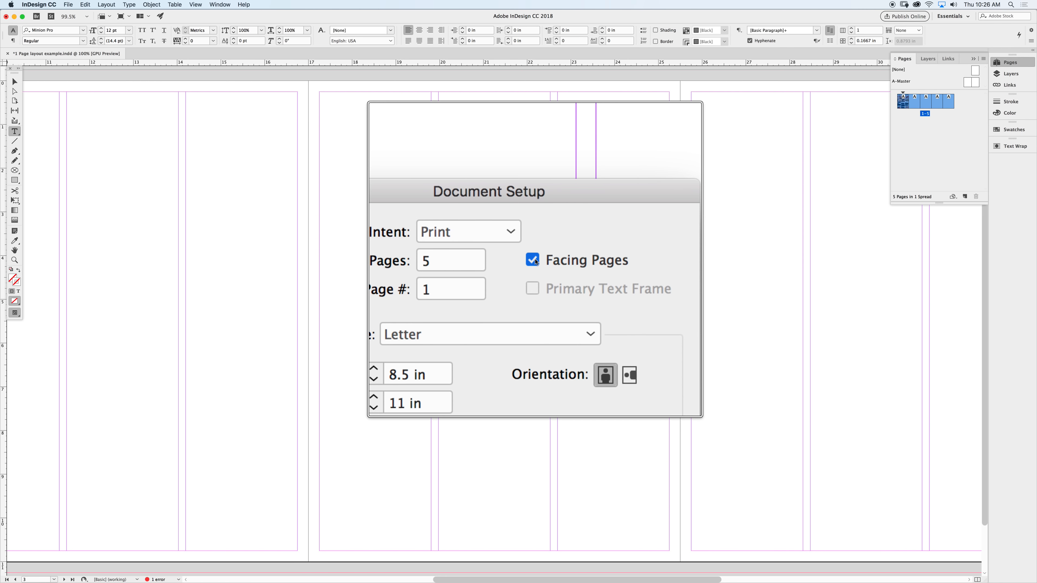
pyautogui.click(564, 344)
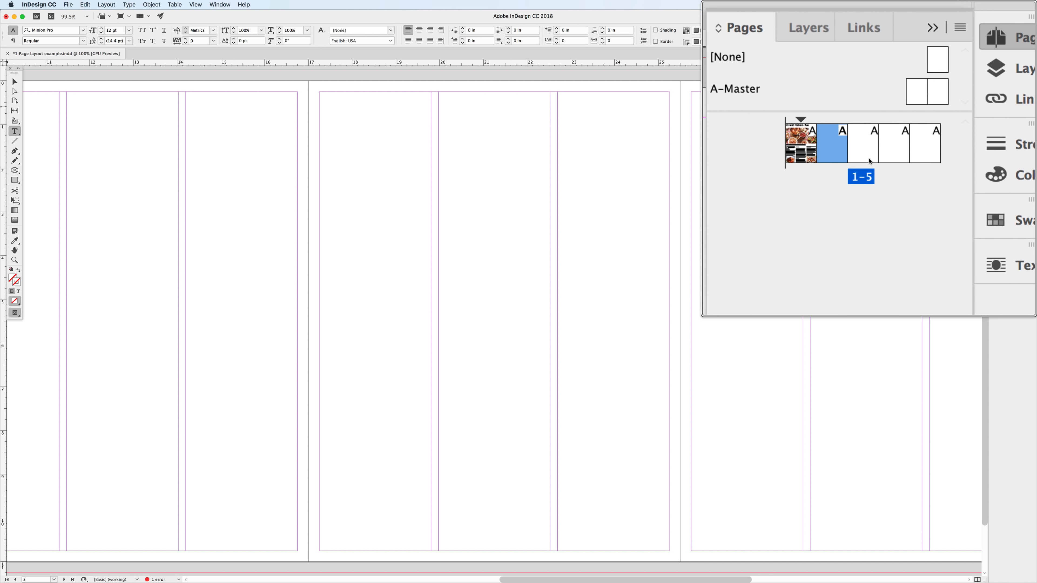
# Try to move the second and third pages together out of the single five-page spread
pyautogui.keyDown('shift'); pyautogui.click(870, 159); pyautogui.keyUp('shift')
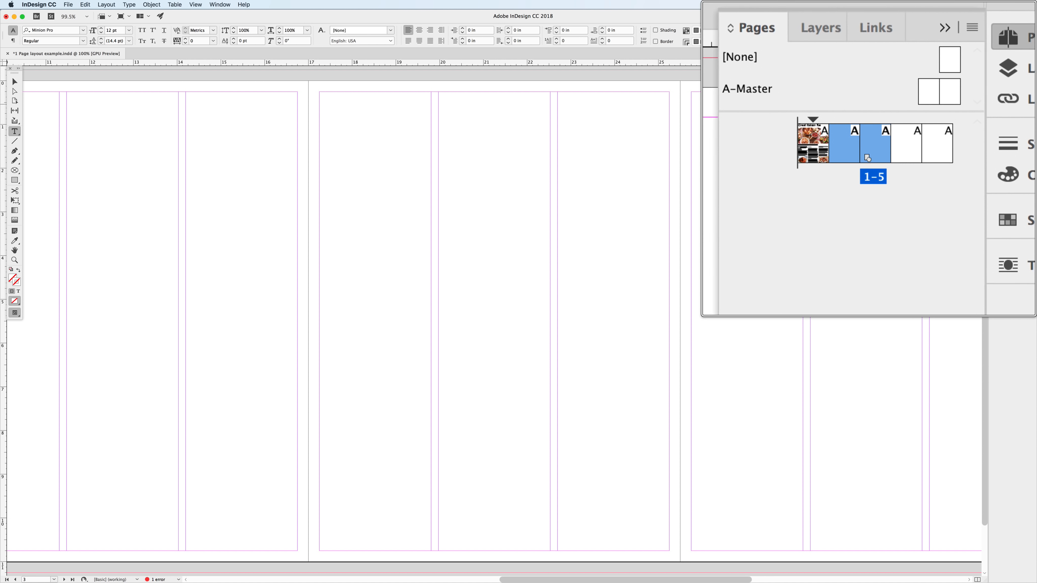
pyautogui.moveTo(949, 107); pyautogui.dragTo(869, 158)
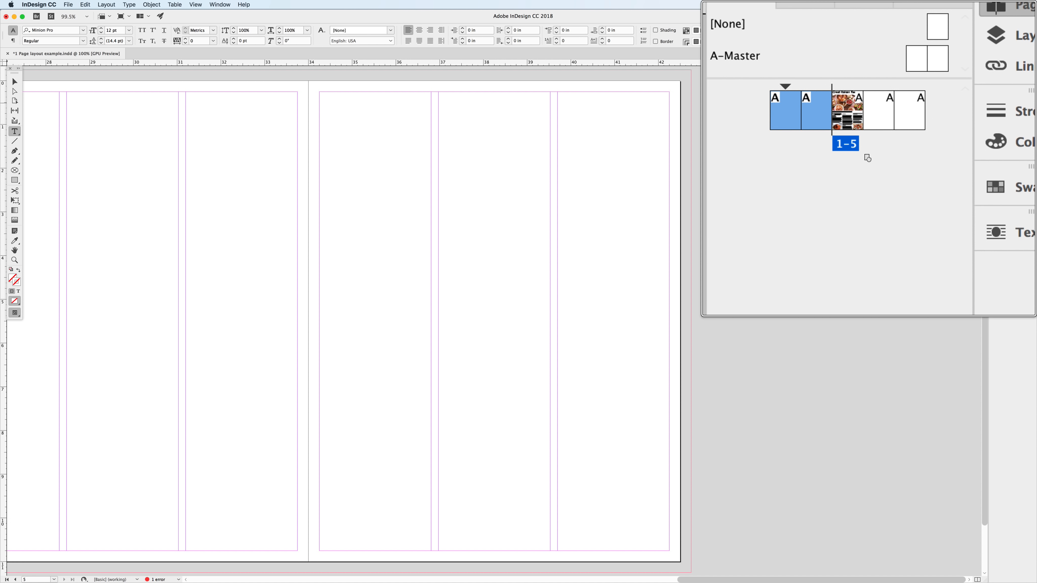
pyautogui.moveTo(869, 159); pyautogui.dragTo(868, 158)
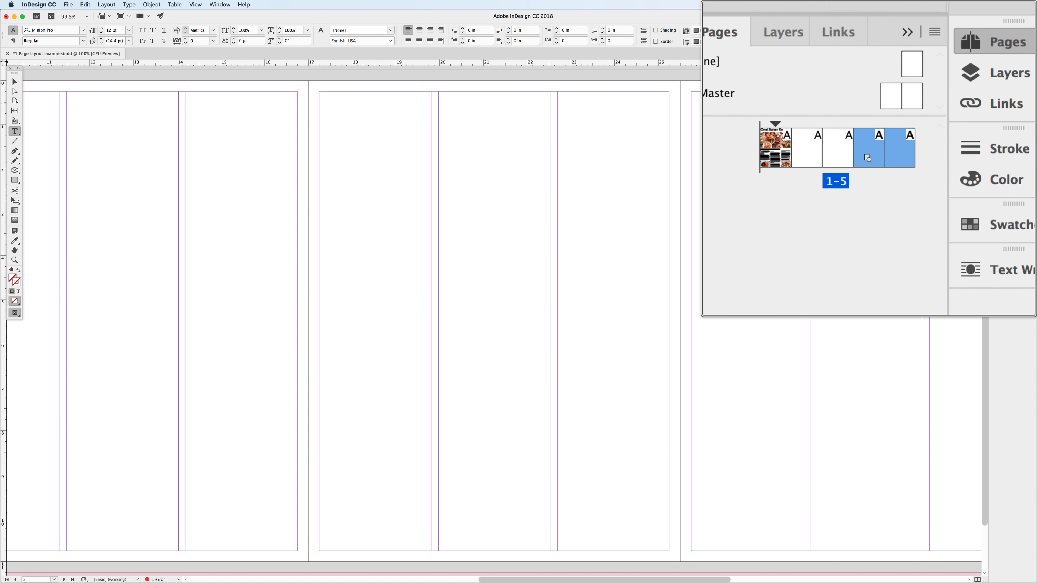
pyautogui.moveTo(867, 157); pyautogui.dragTo(868, 157)
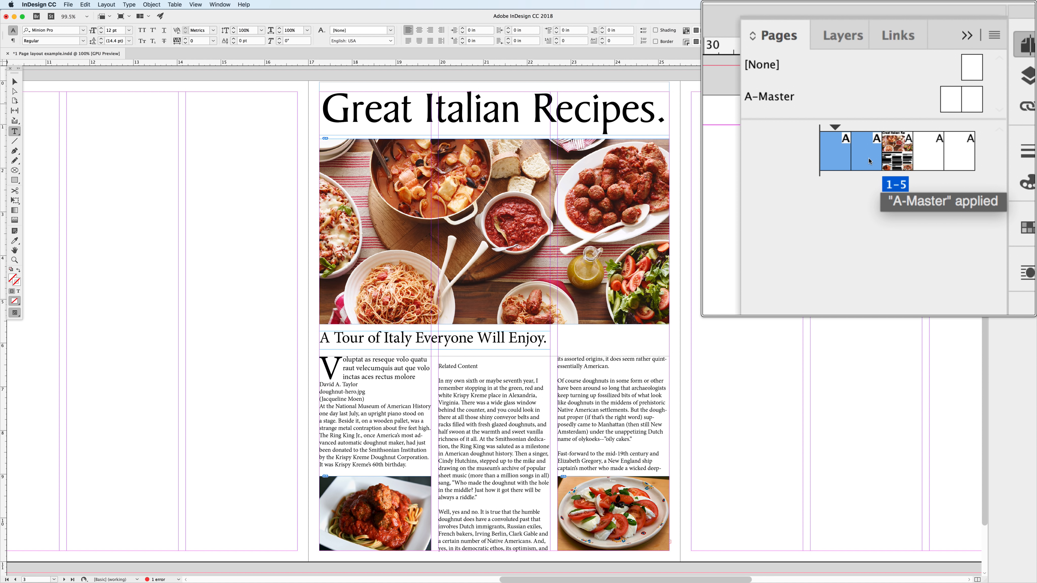
# Undo the page moves, the facing-pages change and the page insertion, back to the single-page document
pyautogui.press('super+z')
pyautogui.press('super+z')
pyautogui.press('super+z')
pyautogui.press('super+z')
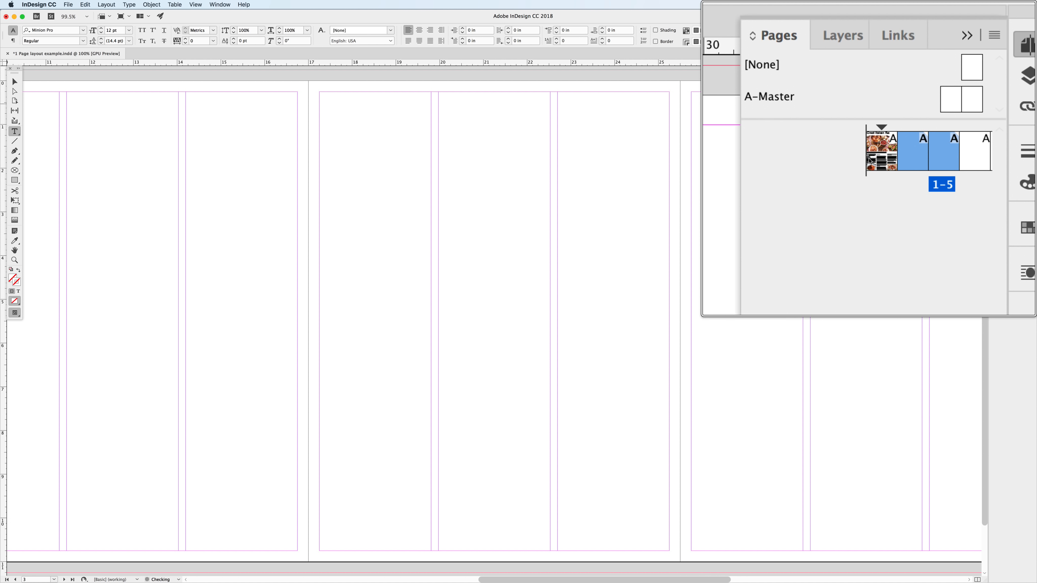
pyautogui.press('super+z')
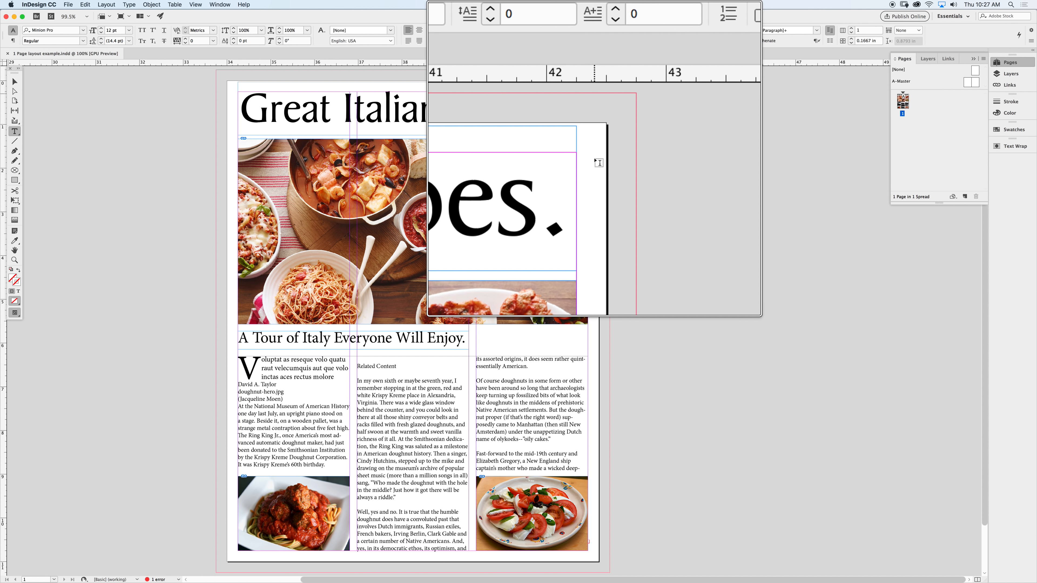
# Turn on Facing Pages in the document setup of the one-page layout
pyautogui.click(170, 4)
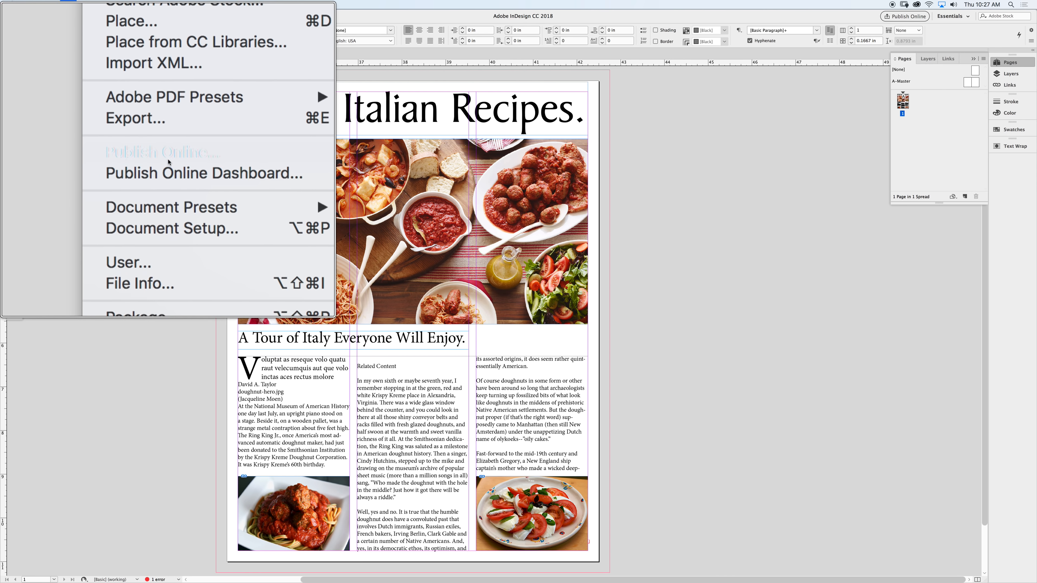
pyautogui.click(170, 186)
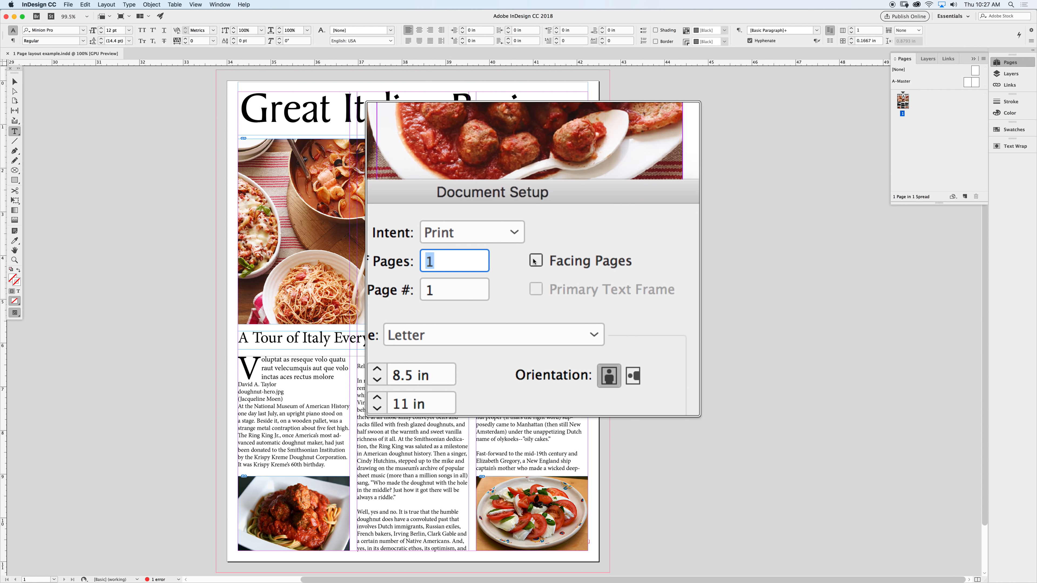
pyautogui.click(534, 248)
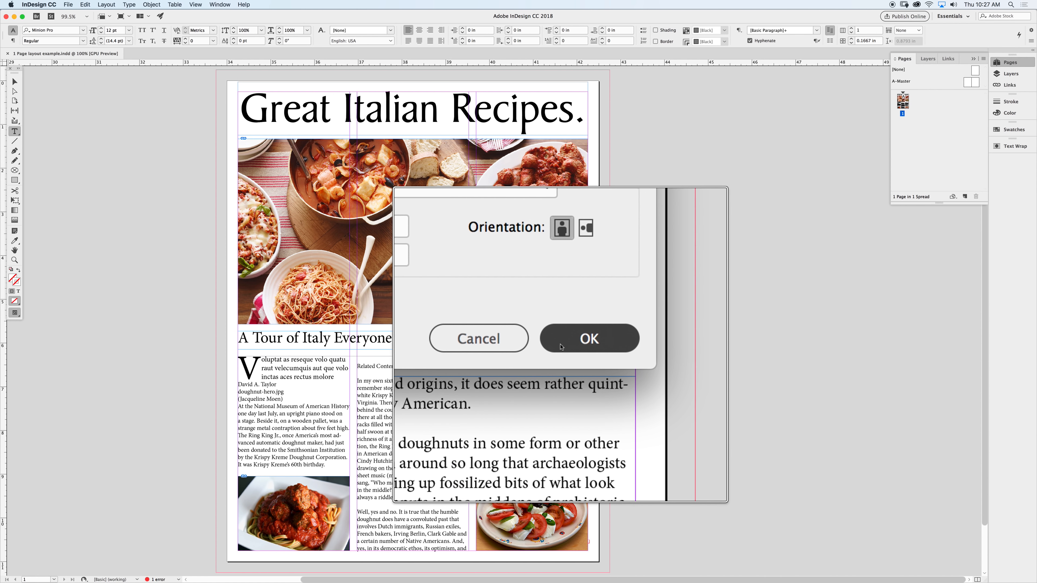
pyautogui.click(588, 342)
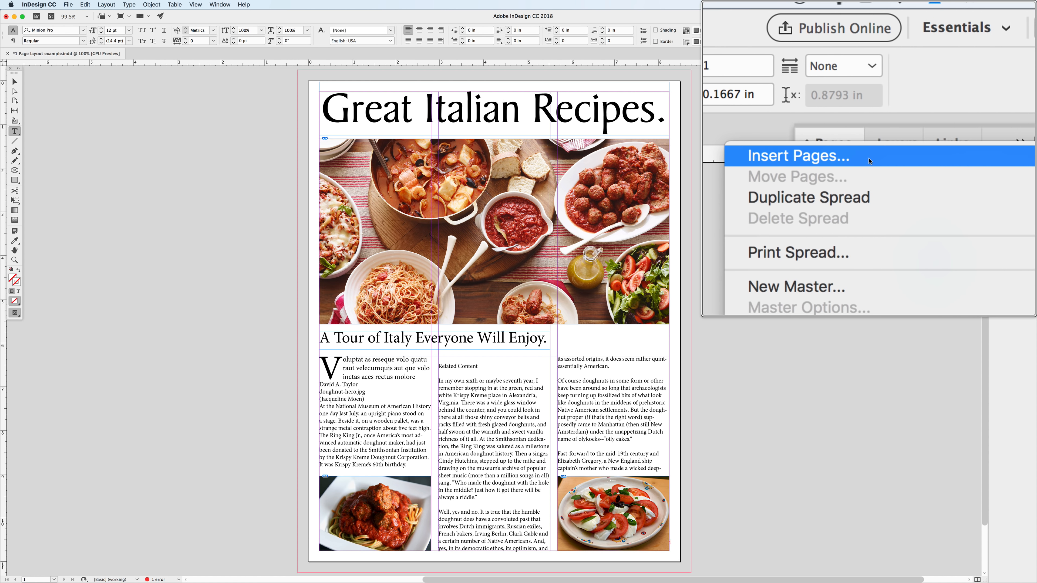
# Add four A-Master pages after page 1 of the facing-pages document
pyautogui.click(869, 157)
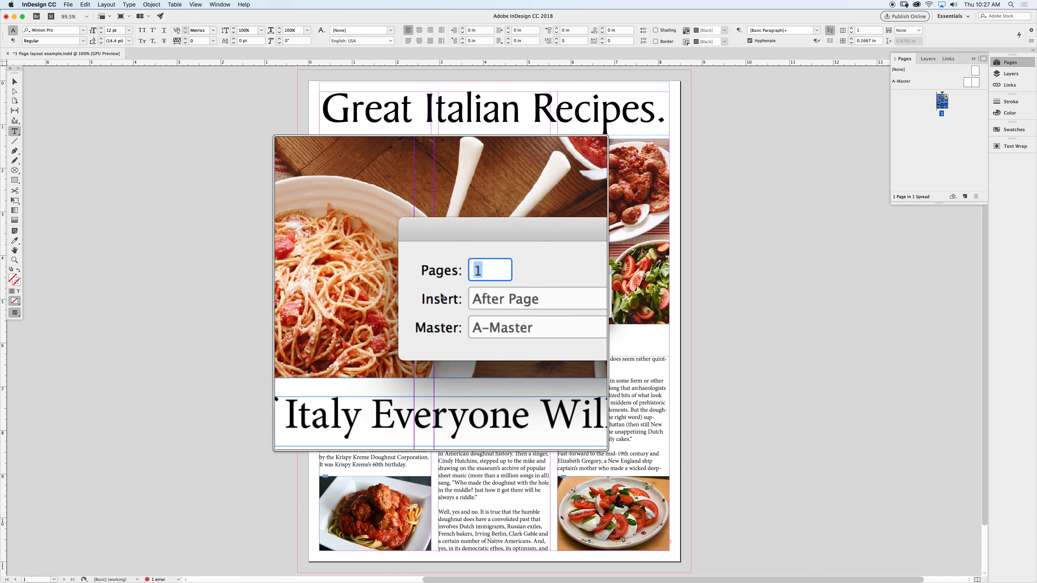
pyautogui.write('4')
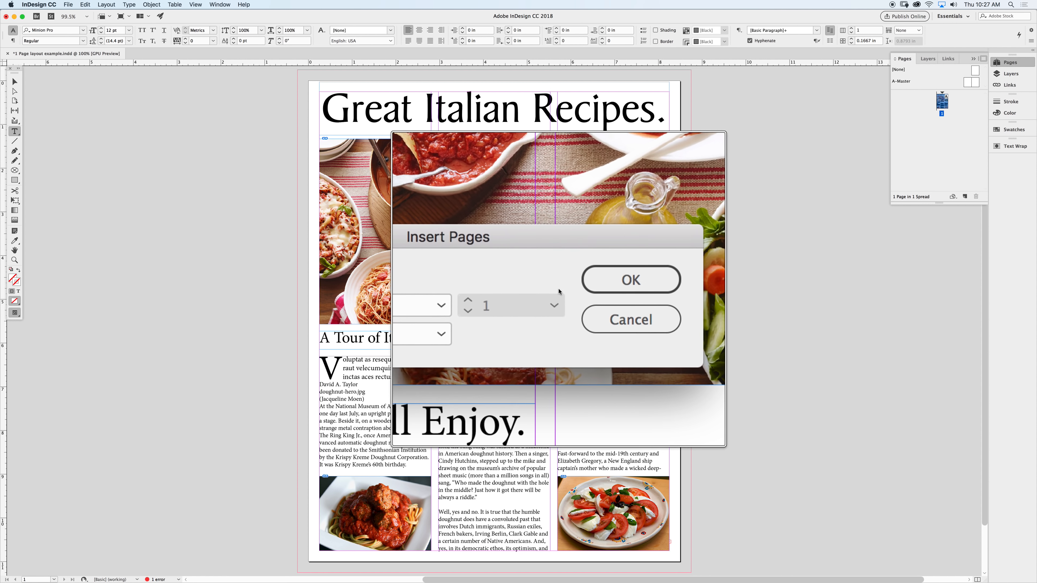
pyautogui.click(576, 288)
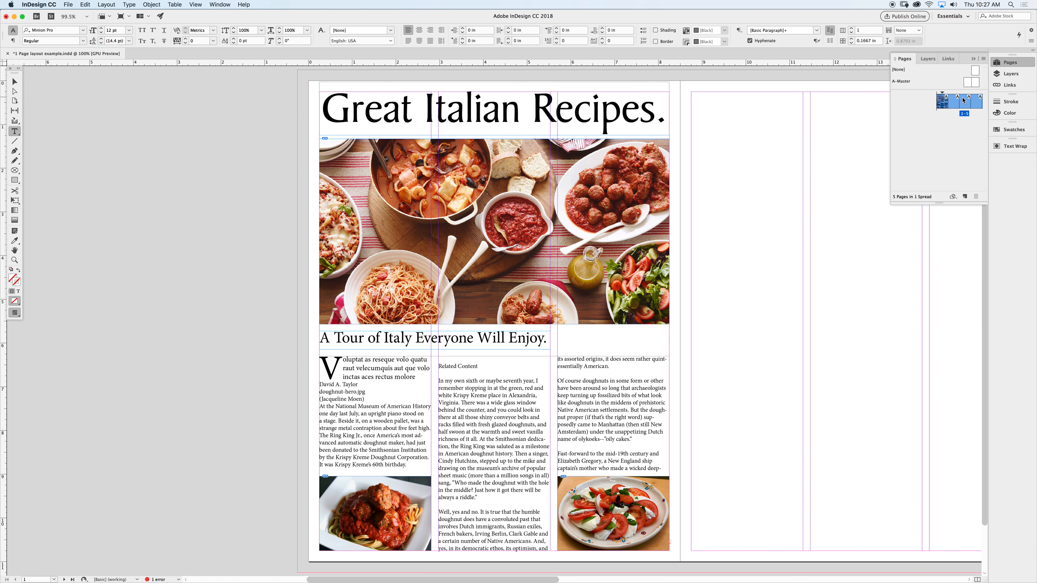
# Try to move the last two pages of the five-page spread into a separate spread below it
pyautogui.moveTo(954, 107); pyautogui.dragTo(936, 119)
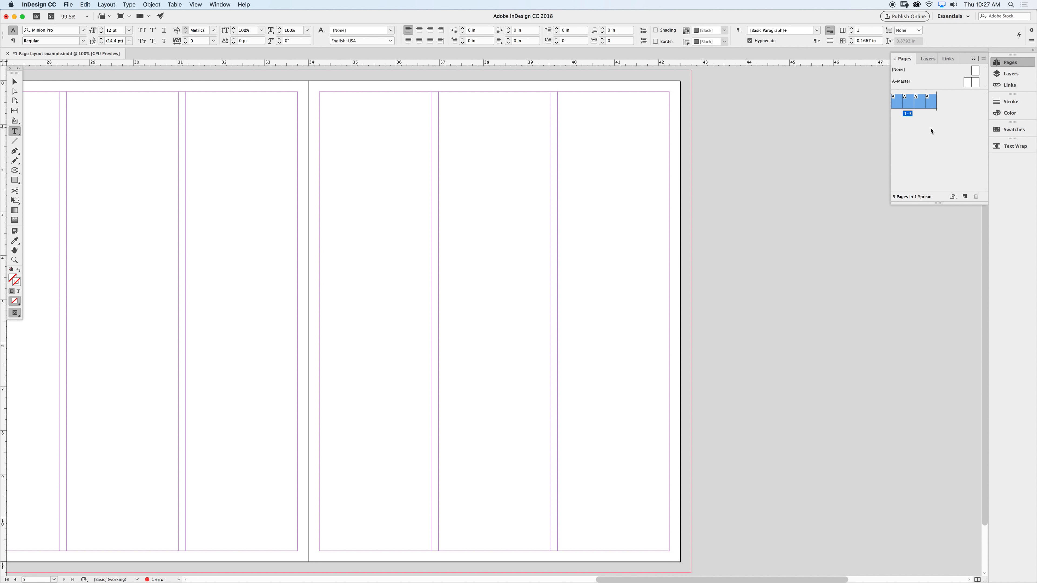
pyautogui.click(941, 101)
pyautogui.click(933, 102)
pyautogui.click(921, 103)
pyautogui.keyDown('shift'); pyautogui.click(931, 105); pyautogui.keyUp('shift')
pyautogui.moveTo(931, 105); pyautogui.dragTo(898, 136)
# Allow document pages to shuffle while maintaining the current number of pages on the spread
pyautogui.click(984, 58)
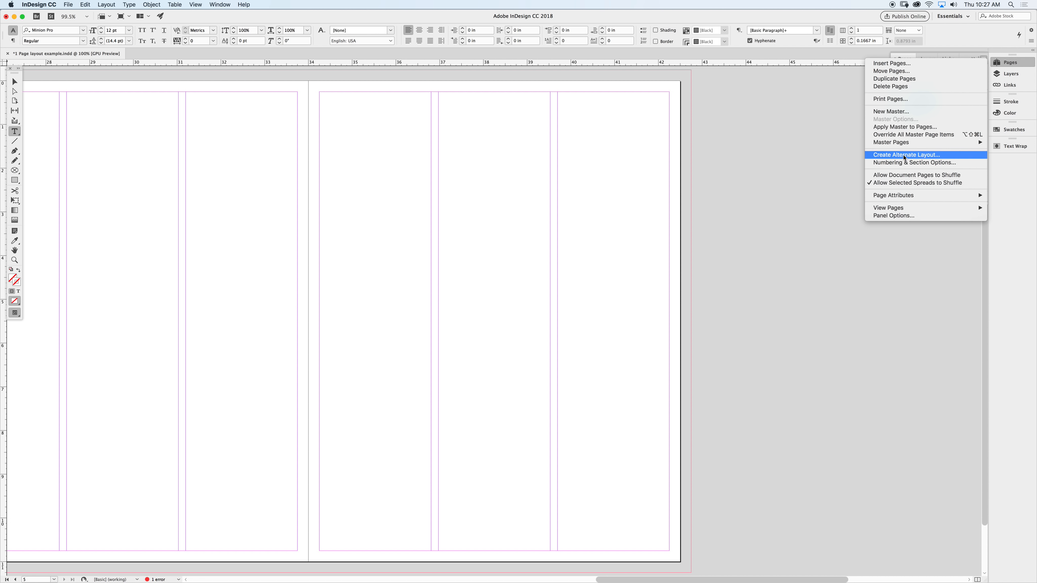
pyautogui.click(912, 176)
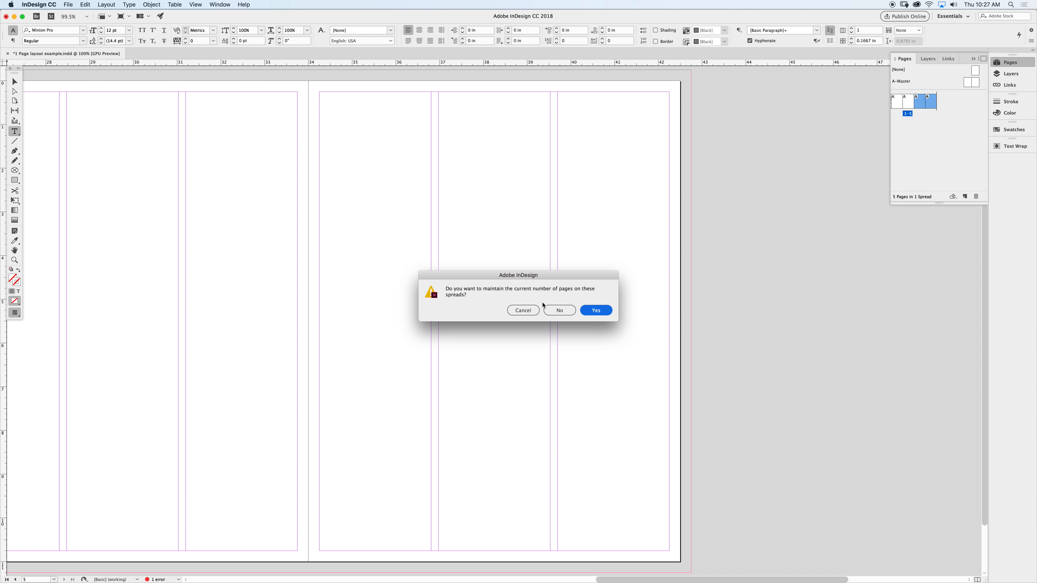
pyautogui.click(521, 306)
pyautogui.press('Return')
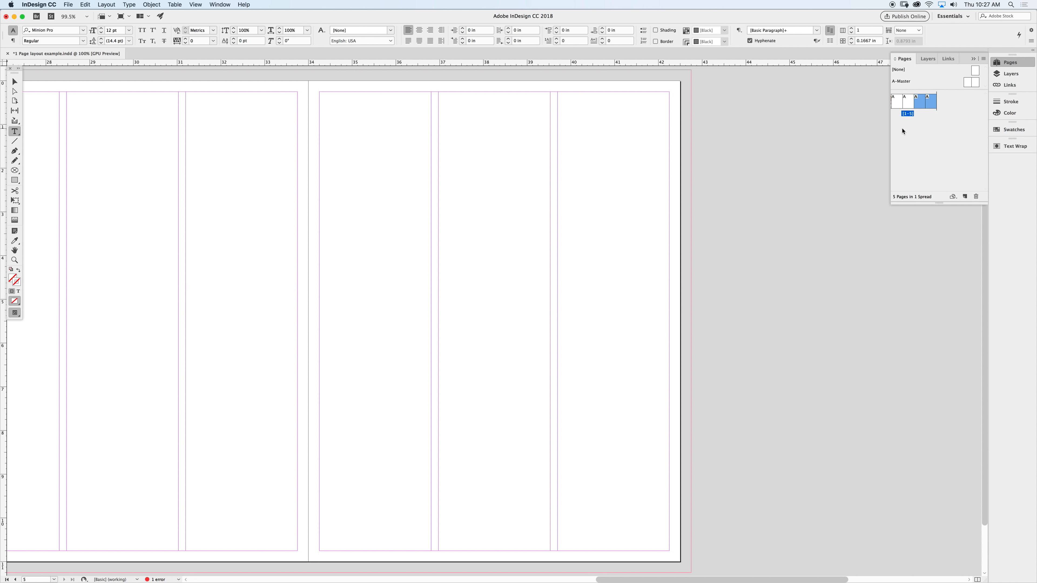
# Try again to pull the last two pages out of the spread with document page shuffling allowed
pyautogui.hscroll(3, 910, 107)
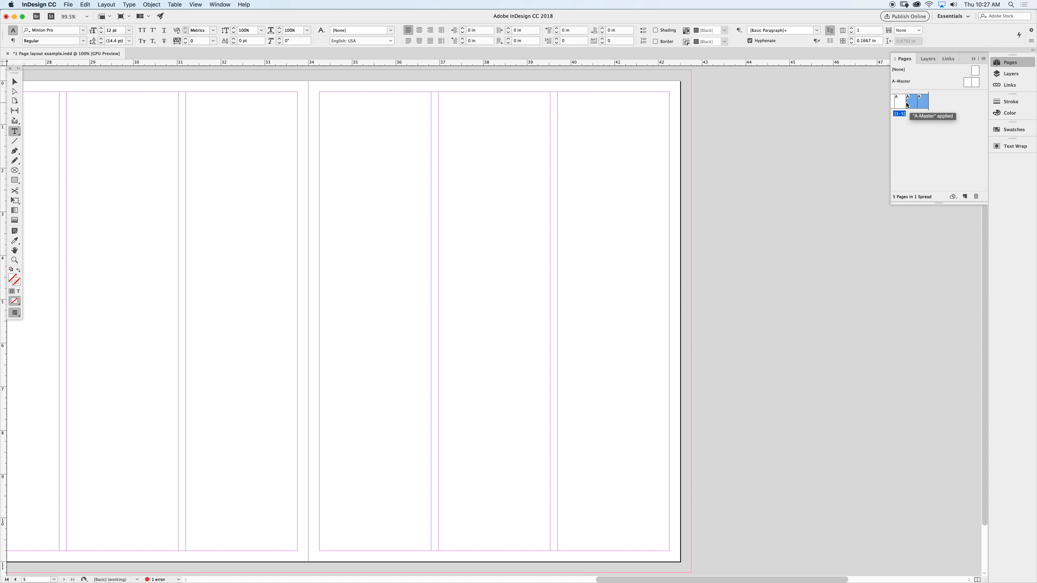
pyautogui.hscroll(-3, 911, 107)
pyautogui.moveTo(920, 102); pyautogui.dragTo(908, 156)
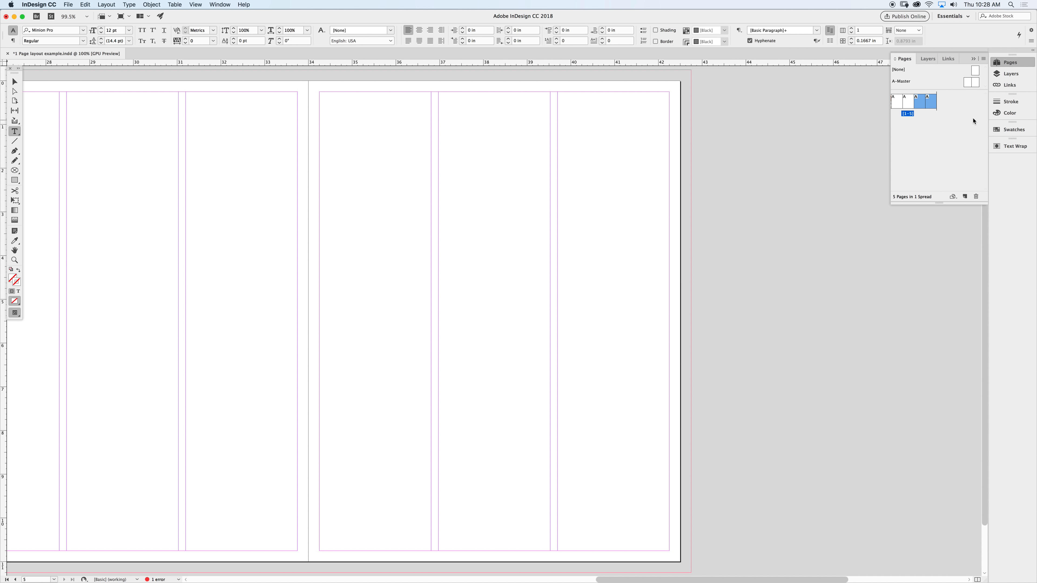
# Allow the selected spread to shuffle, then check the page shuffle options
pyautogui.click(983, 58)
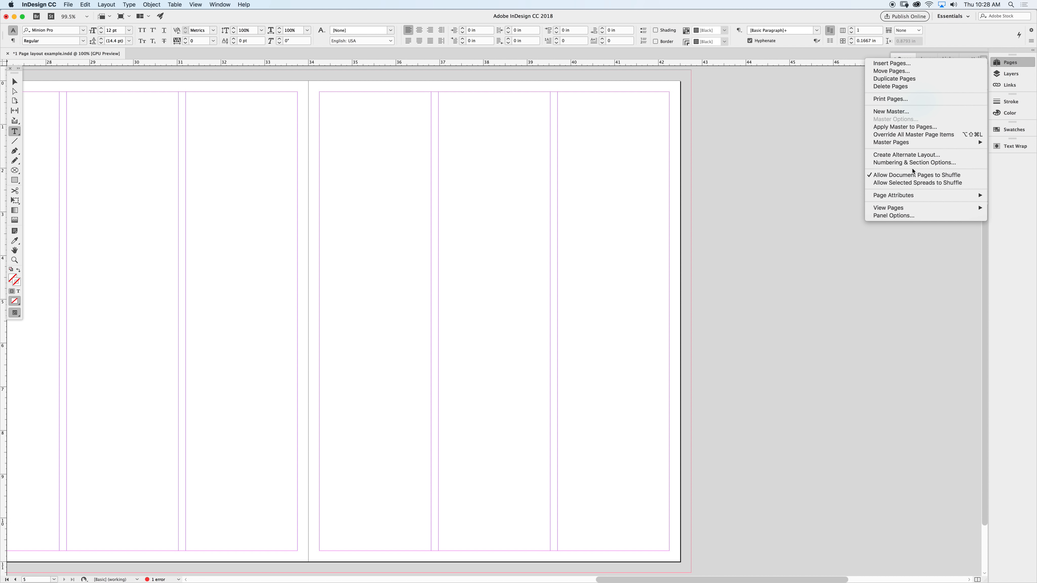
pyautogui.click(951, 184)
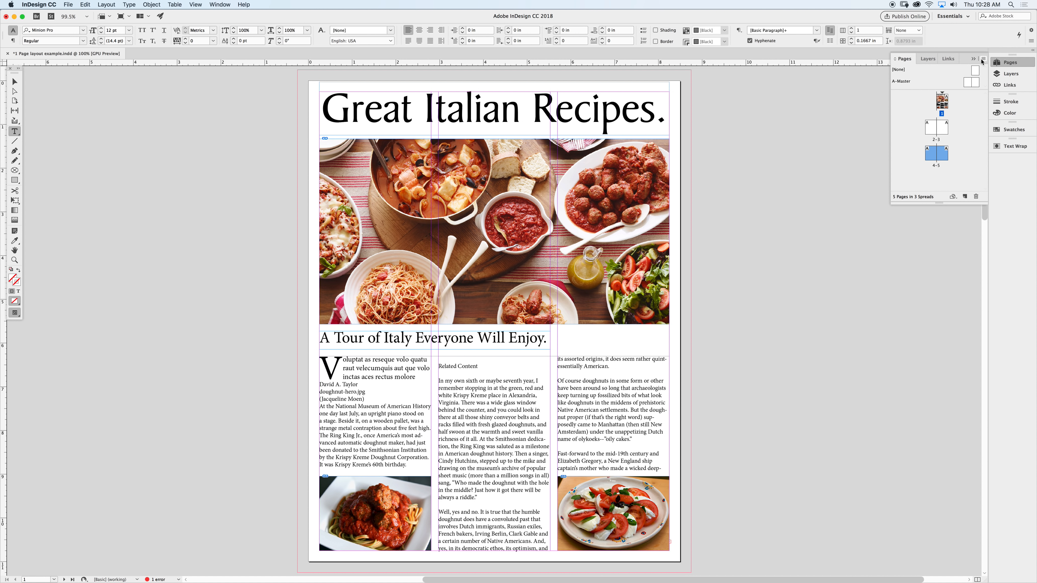
pyautogui.click(983, 58)
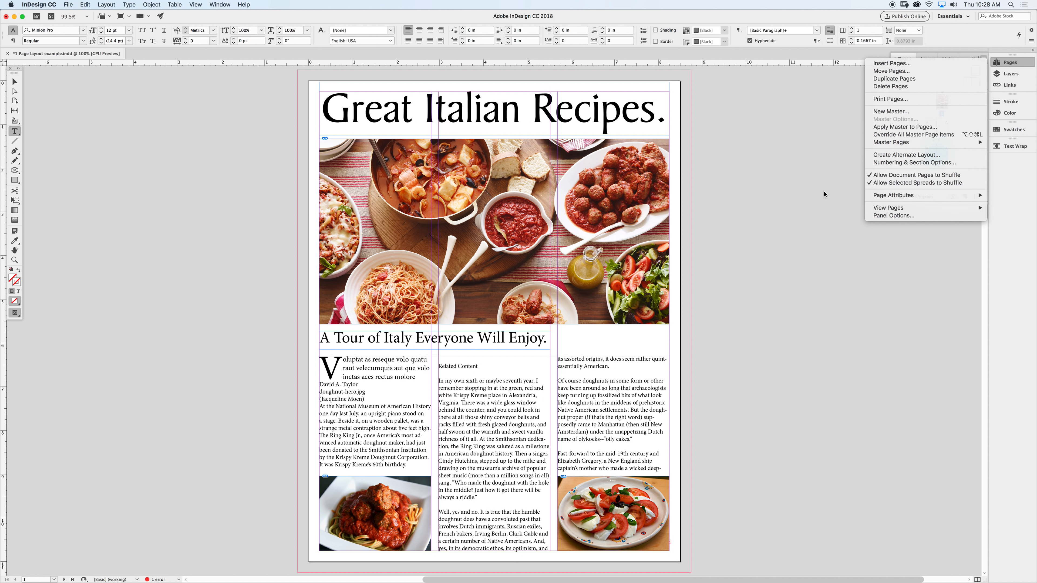
pyautogui.click(851, 184)
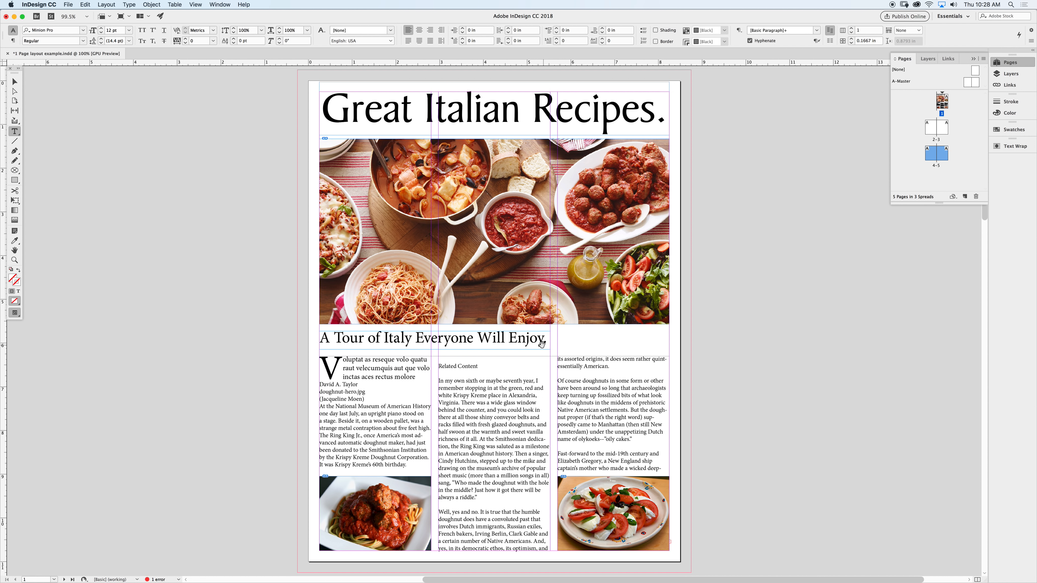
# Examine the layout of the cover page and the facing-page spreads below it in the document
pyautogui.keyDown('alt'); pyautogui.keyDown('super'); pyautogui.click(541, 345); pyautogui.keyUp('super'); pyautogui.keyUp('alt')
pyautogui.keyDown('alt'); pyautogui.keyDown('super'); pyautogui.click(541, 345); pyautogui.keyUp('super'); pyautogui.keyUp('alt')
pyautogui.keyDown('alt'); pyautogui.keyDown('super'); pyautogui.click(542, 345); pyautogui.keyUp('super'); pyautogui.keyUp('alt')
pyautogui.keyDown('alt'); pyautogui.keyDown('super'); pyautogui.click(539, 345); pyautogui.keyUp('super'); pyautogui.keyUp('alt')
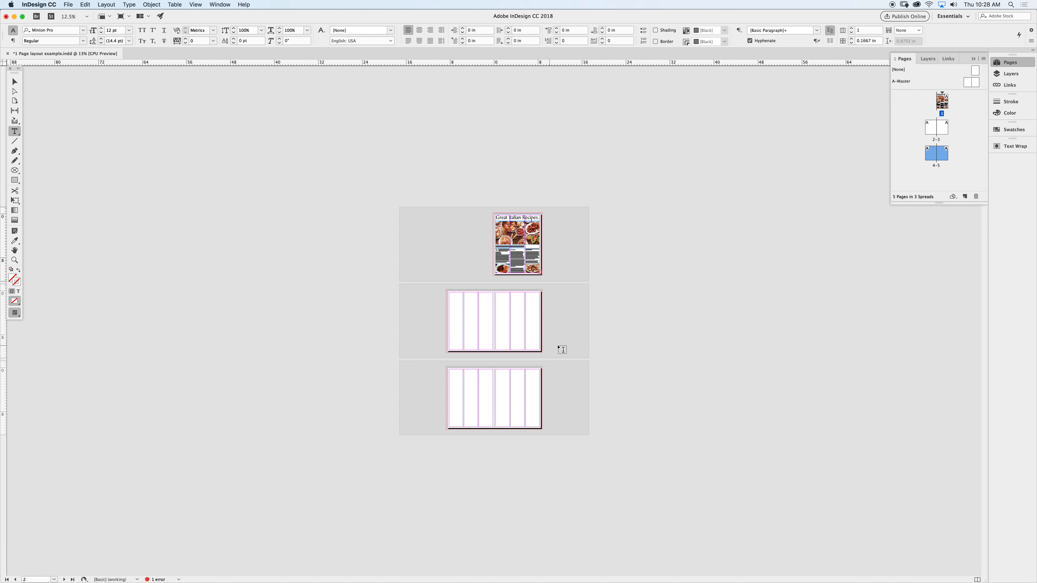
pyautogui.keyDown('super'); pyautogui.click(511, 344); pyautogui.keyUp('super')
pyautogui.keyDown('super'); pyautogui.click(510, 344); pyautogui.keyUp('super')
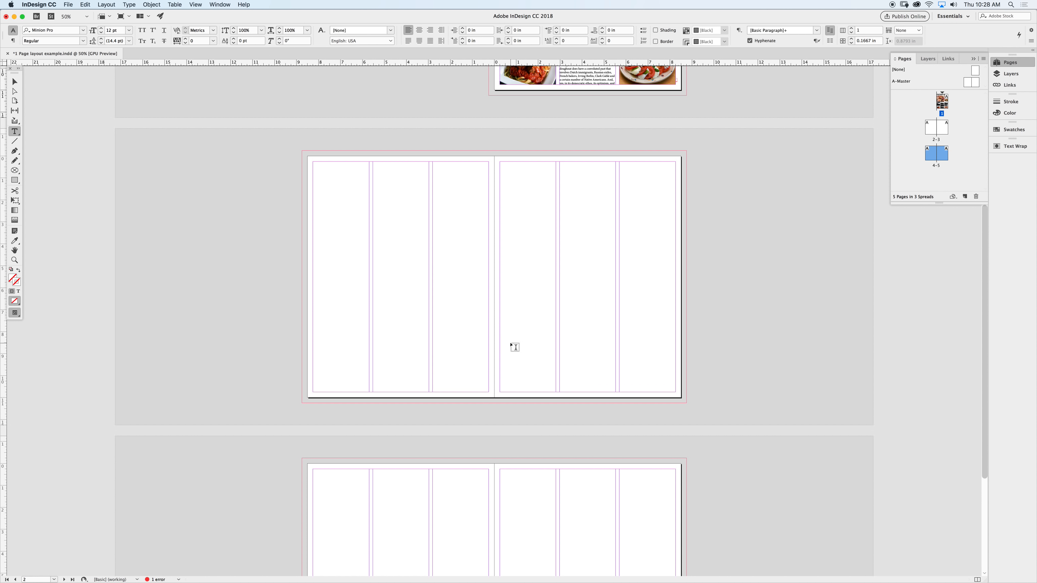
pyautogui.scroll(5, 636, 206)
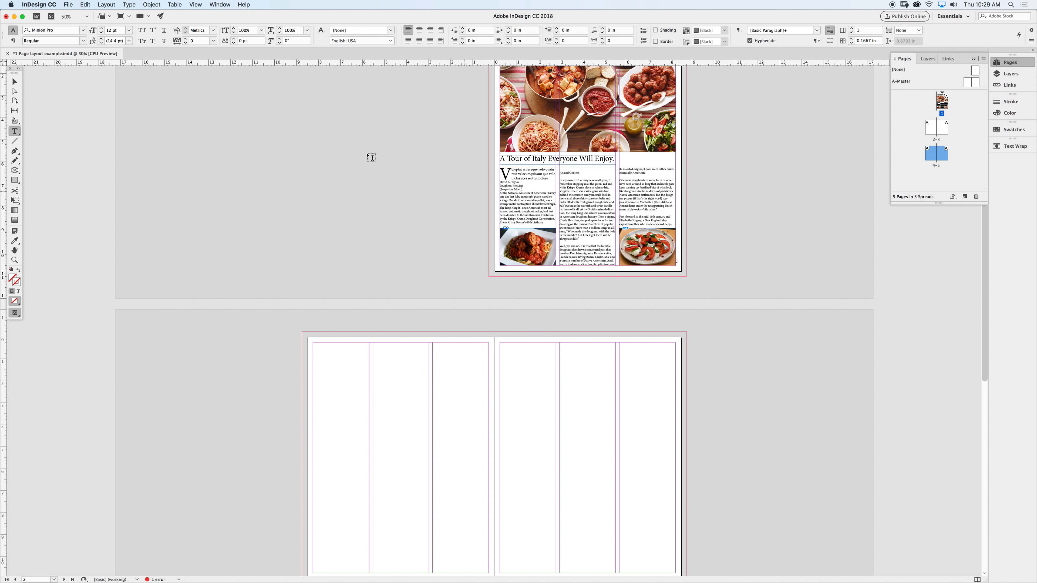
# Draw a text frame about 8 in wide and 10.5 in high that fills the margins of page 2
pyautogui.click(13, 82)
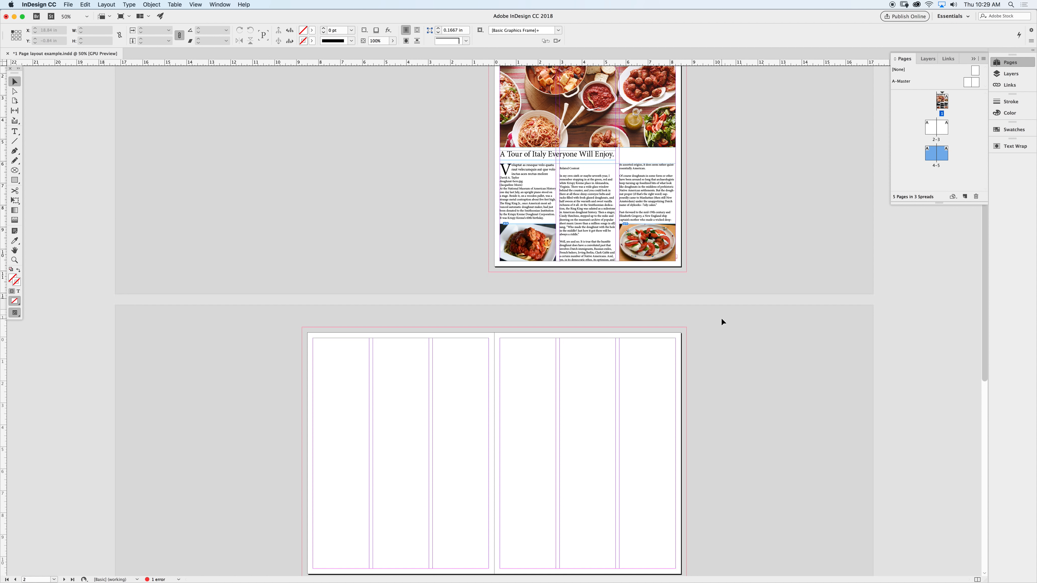
pyautogui.scroll(-5, 721, 318)
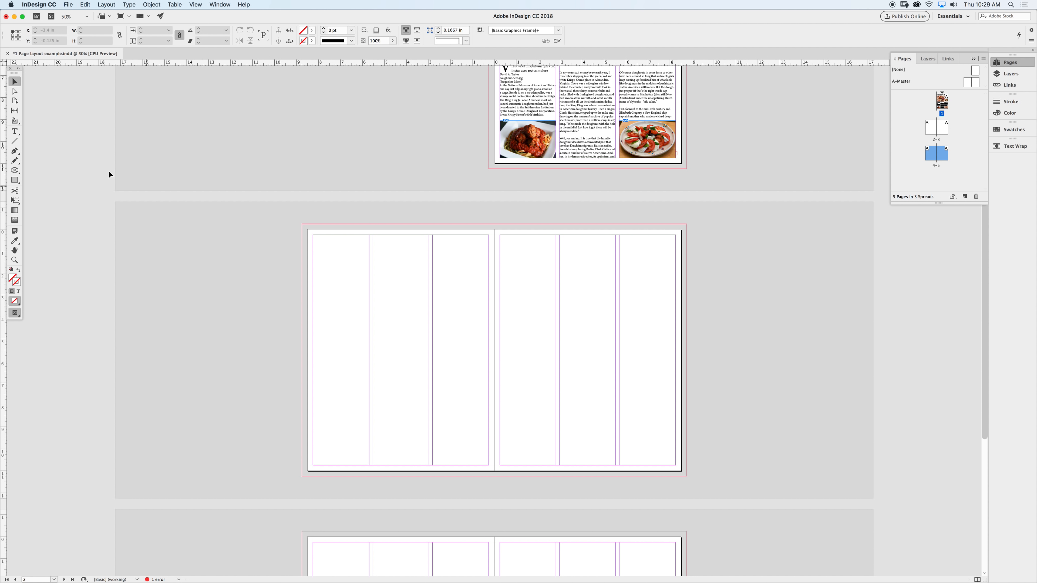
pyautogui.click(15, 131)
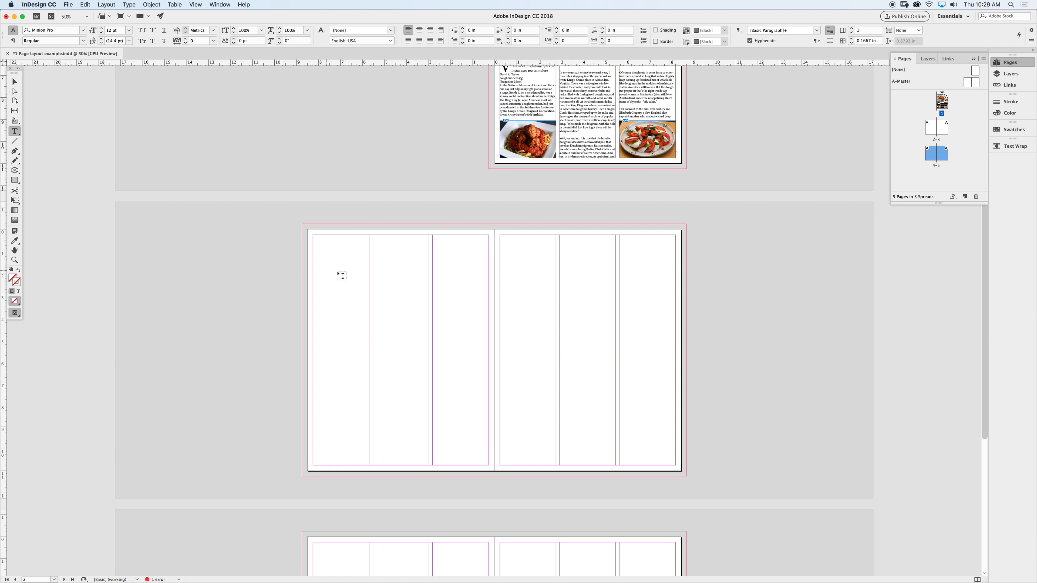
pyautogui.keyDown('super'); pyautogui.click(464, 314); pyautogui.keyUp('super')
pyautogui.keyDown('super'); pyautogui.click(485, 328); pyautogui.keyUp('super')
pyautogui.moveTo(538, 334); pyautogui.dragTo(494, 264)
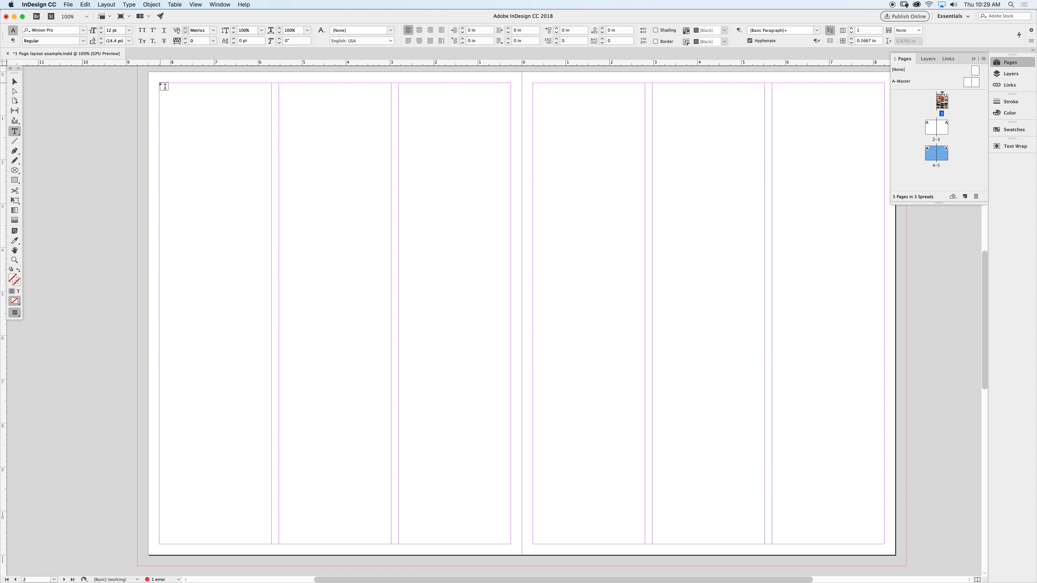
pyautogui.moveTo(161, 84); pyautogui.dragTo(511, 543)
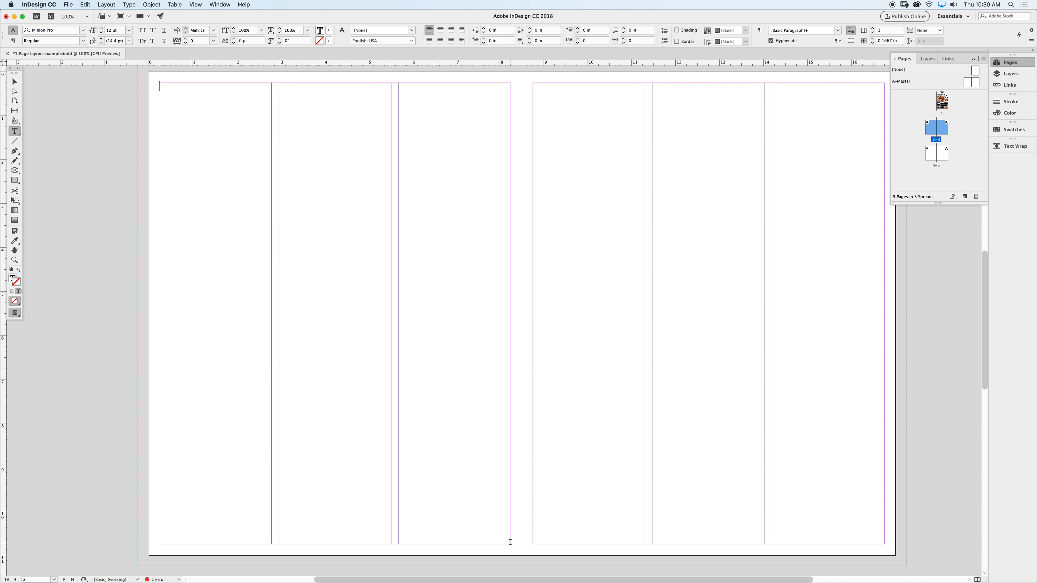
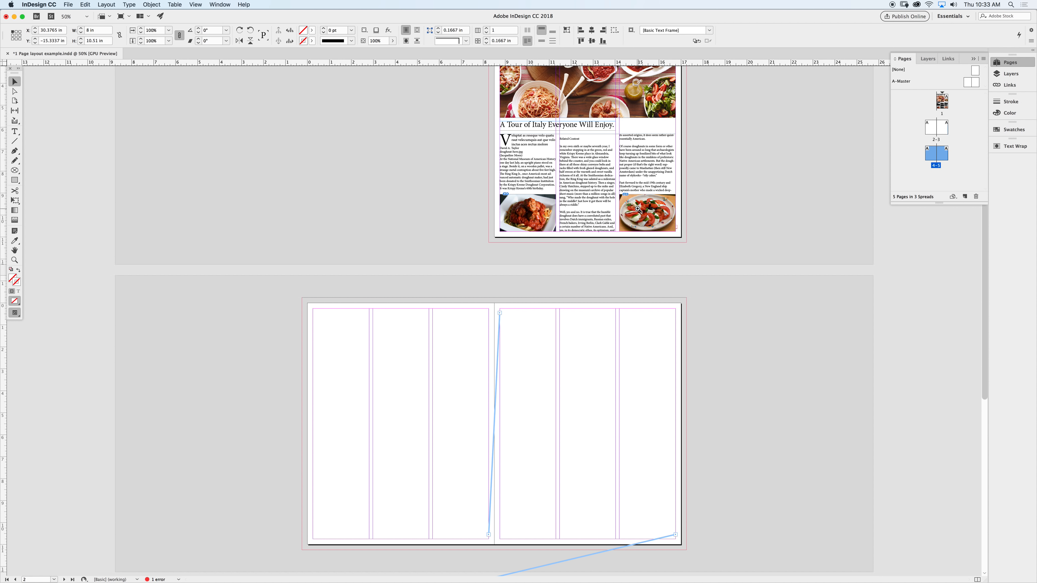
# Pick up the overset text from the out port of the cover page's article text frame
pyautogui.keyDown('super'); pyautogui.click(550, 209); pyautogui.keyUp('super')
pyautogui.keyDown('super'); pyautogui.click(609, 264); pyautogui.keyUp('super')
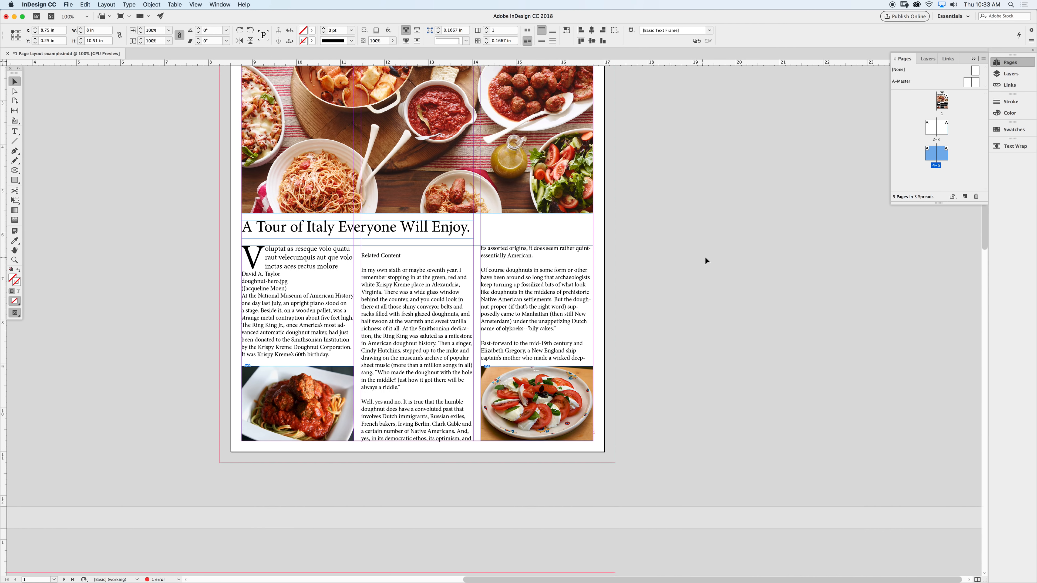
pyautogui.click(521, 302)
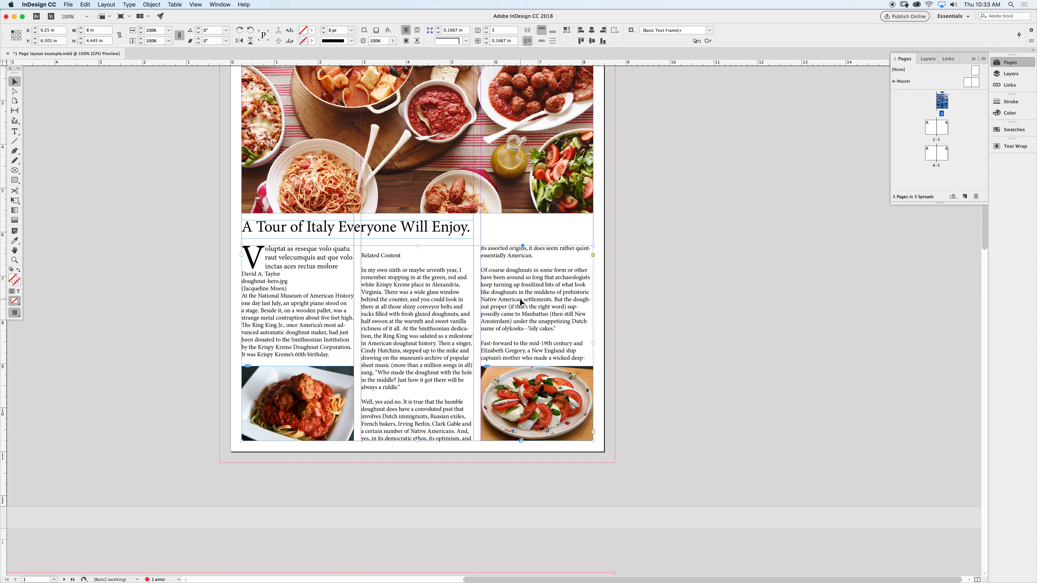
pyautogui.keyDown('super'); pyautogui.click(595, 435); pyautogui.keyUp('super')
pyautogui.keyDown('super'); pyautogui.click(491, 321); pyautogui.keyUp('super')
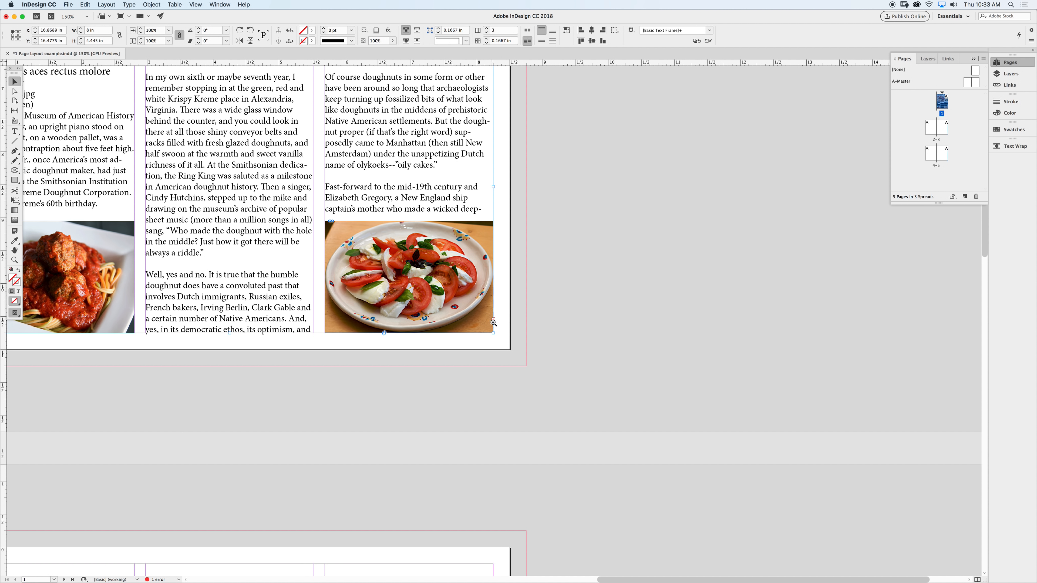
pyautogui.keyDown('super'); pyautogui.click(493, 324); pyautogui.keyUp('super')
pyautogui.keyDown('super'); pyautogui.click(498, 330); pyautogui.keyUp('super')
pyautogui.keyDown('super'); pyautogui.click(494, 314); pyautogui.keyUp('super')
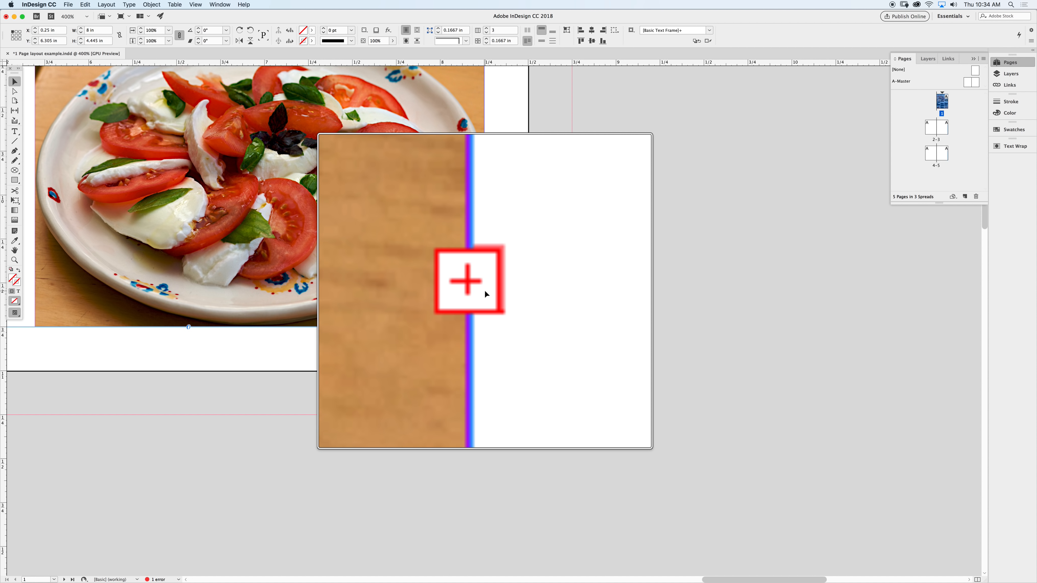
pyautogui.click(485, 290)
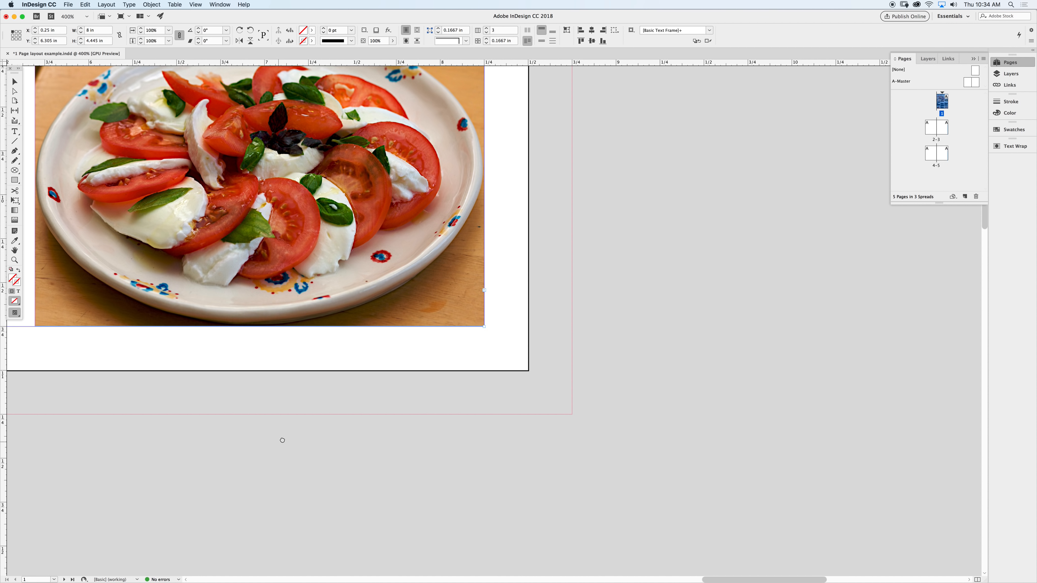
# Flow the loaded overset text into the empty text frame on page 2
pyautogui.scroll(-5, 280, 437)
pyautogui.hscroll(-8, 280, 438)
pyautogui.press('super+minus')
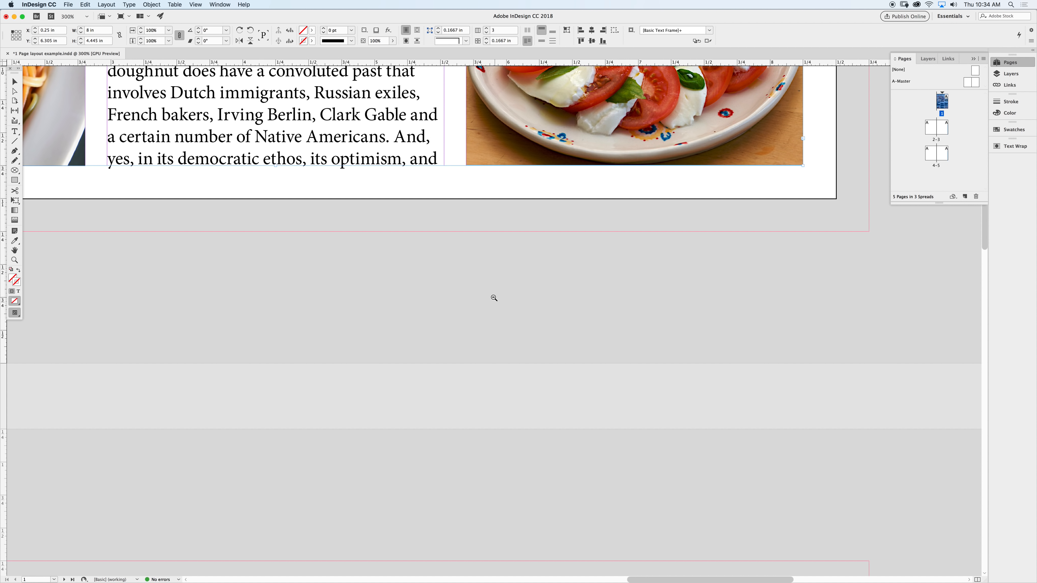
pyautogui.press('super+minus')
pyautogui.scroll(-7, 332, 381)
pyautogui.hscroll(-15, 459, 285)
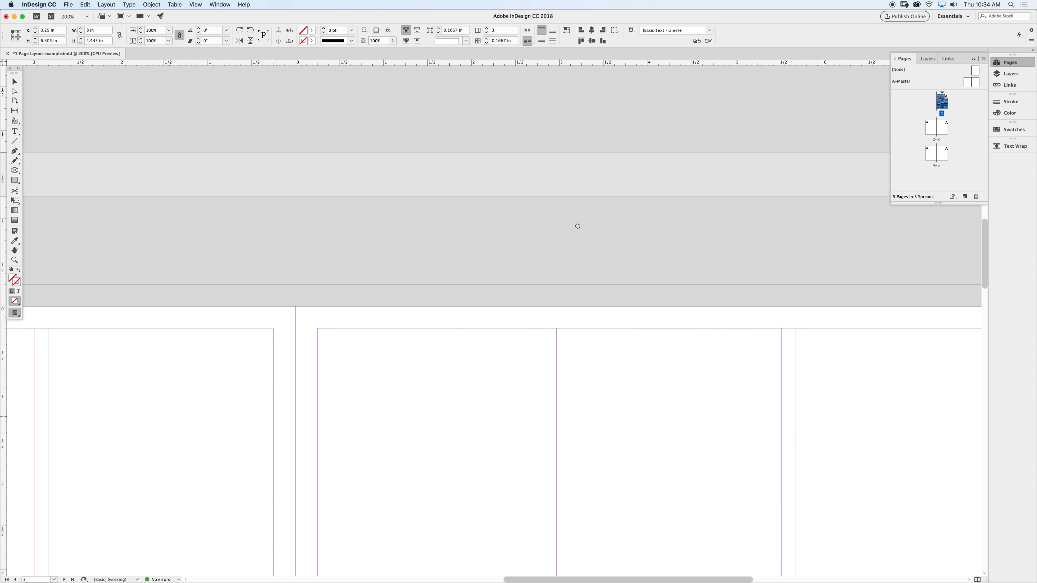
pyautogui.press('super+minus')
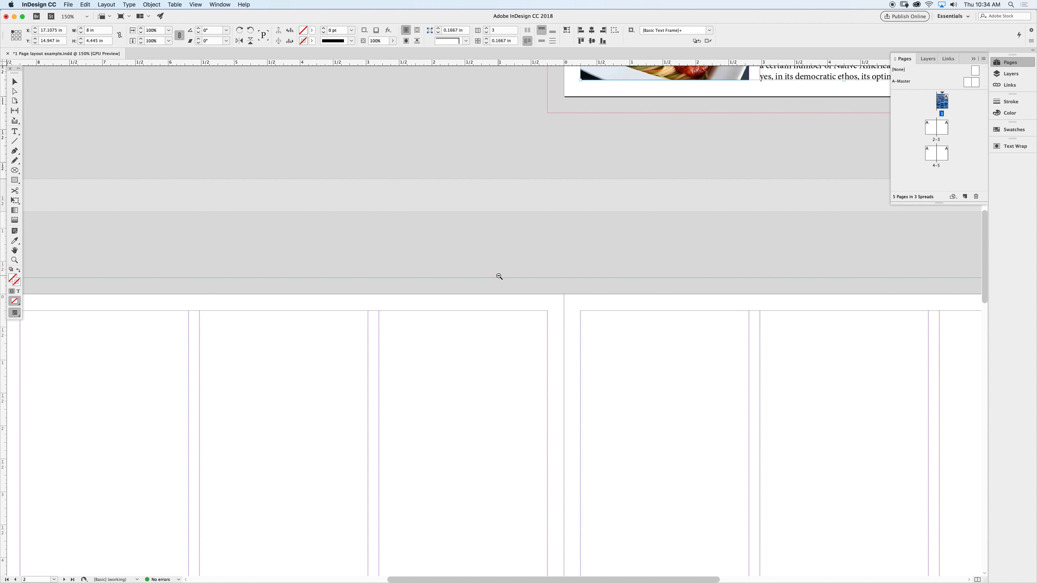
pyautogui.press('super+minus')
pyautogui.press('super+minus')
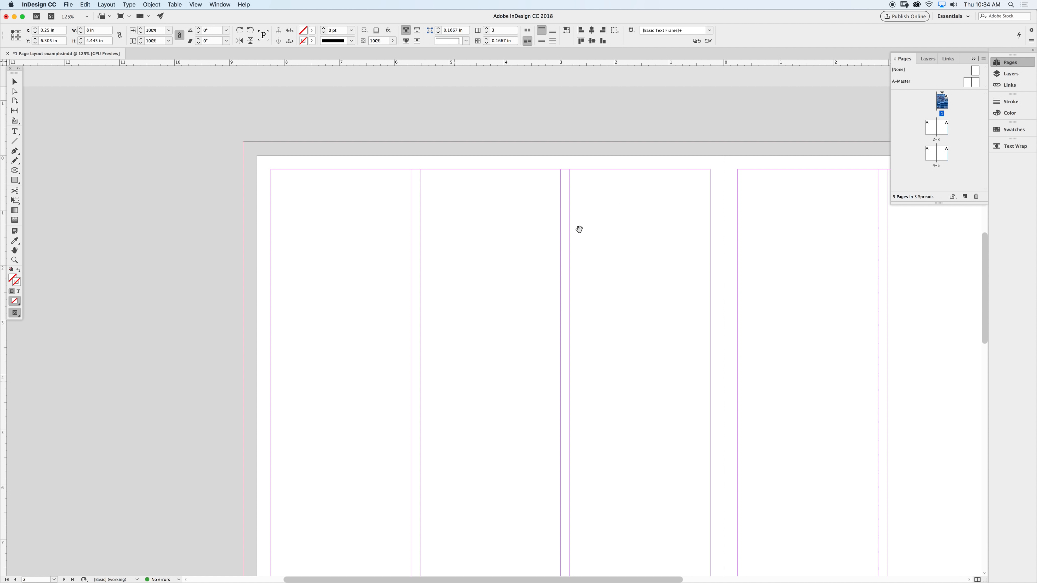
pyautogui.scroll(-5, 553, 255)
pyautogui.hscroll(2, 574, 192)
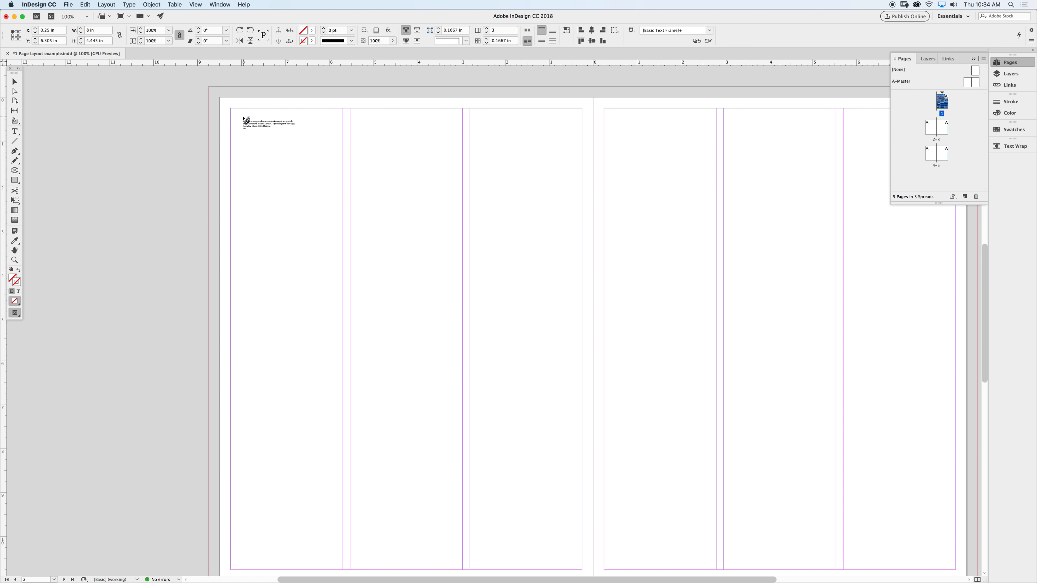
pyautogui.keyDown('shift'); pyautogui.click(243, 118); pyautogui.keyUp('shift')
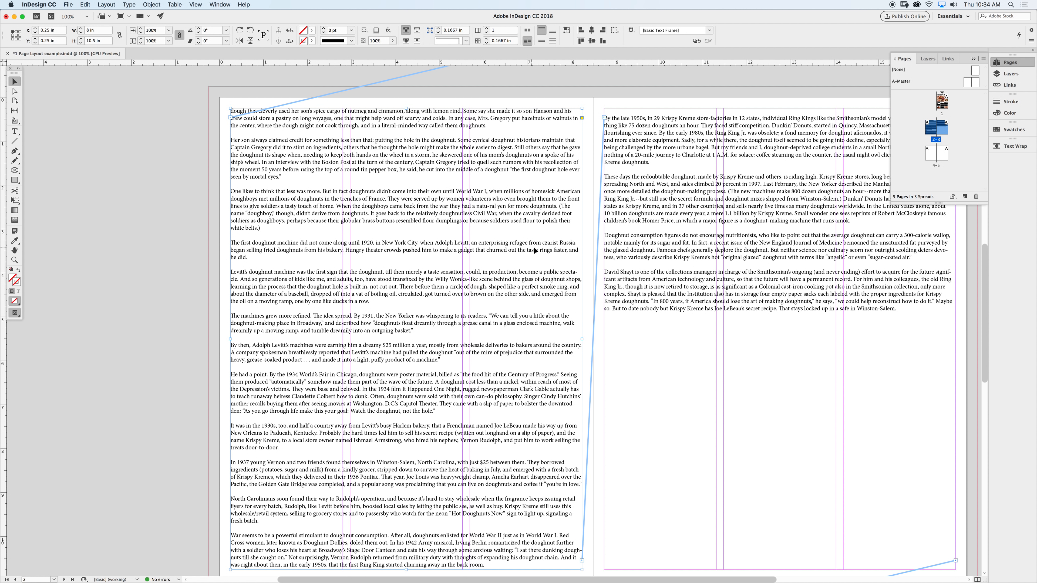
# Examine the text threads running from the cover page's article through the frames on the following spreads
pyautogui.press('super+minus')
pyautogui.press('super+minus')
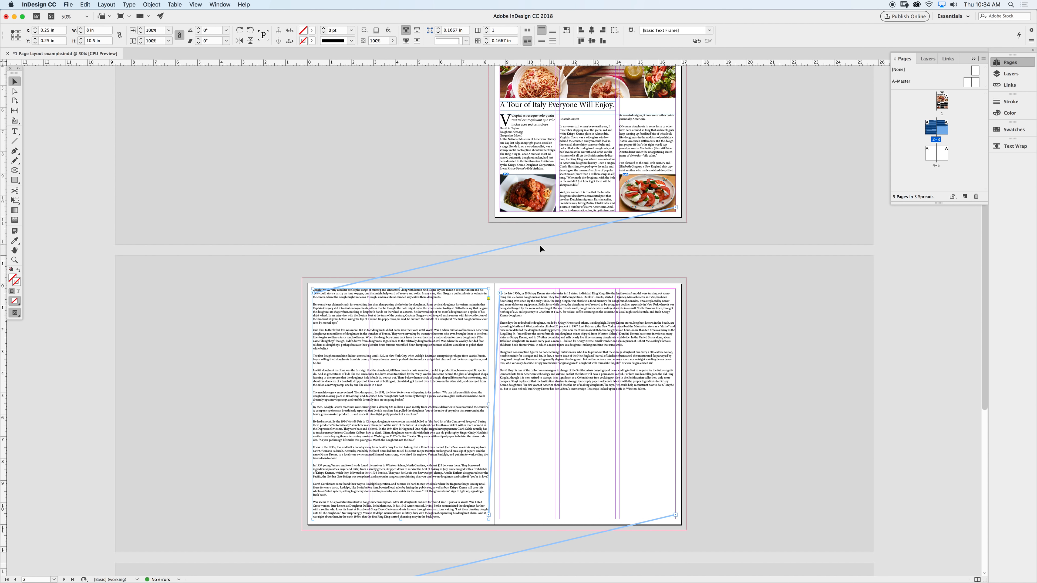
pyautogui.click(630, 141)
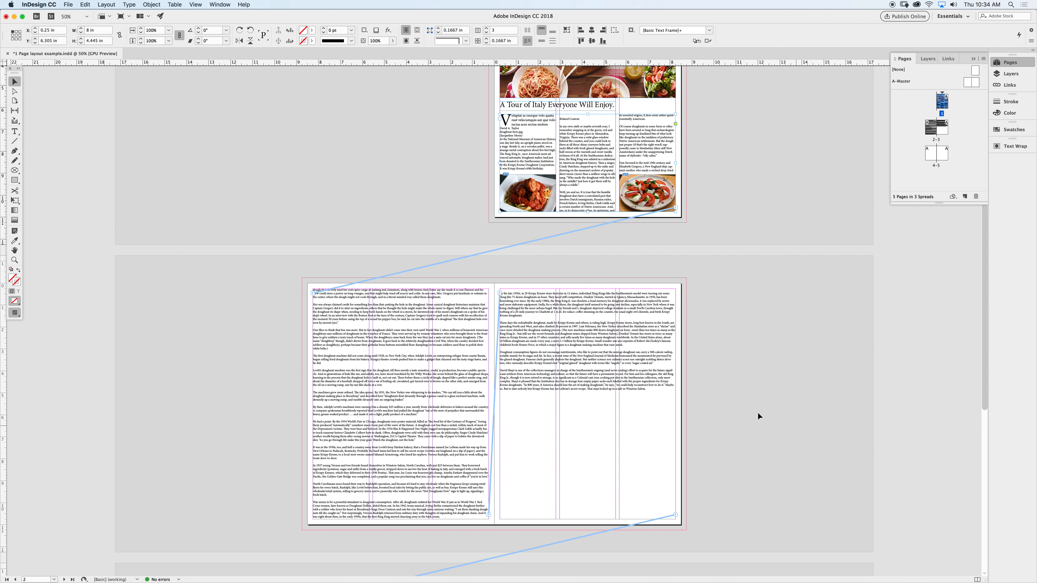
pyautogui.scroll(-10, 740, 406)
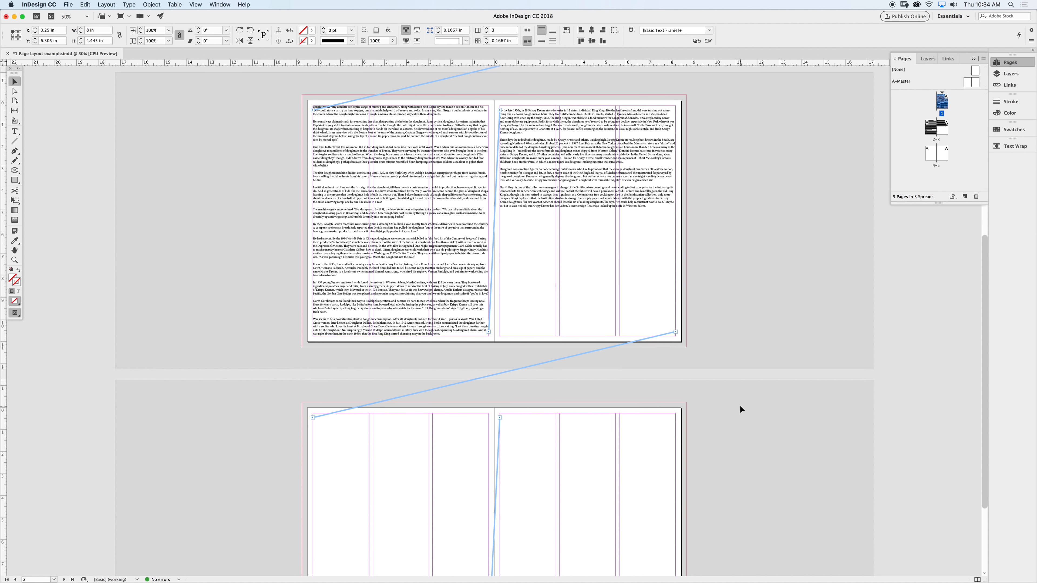
pyautogui.scroll(11, 740, 408)
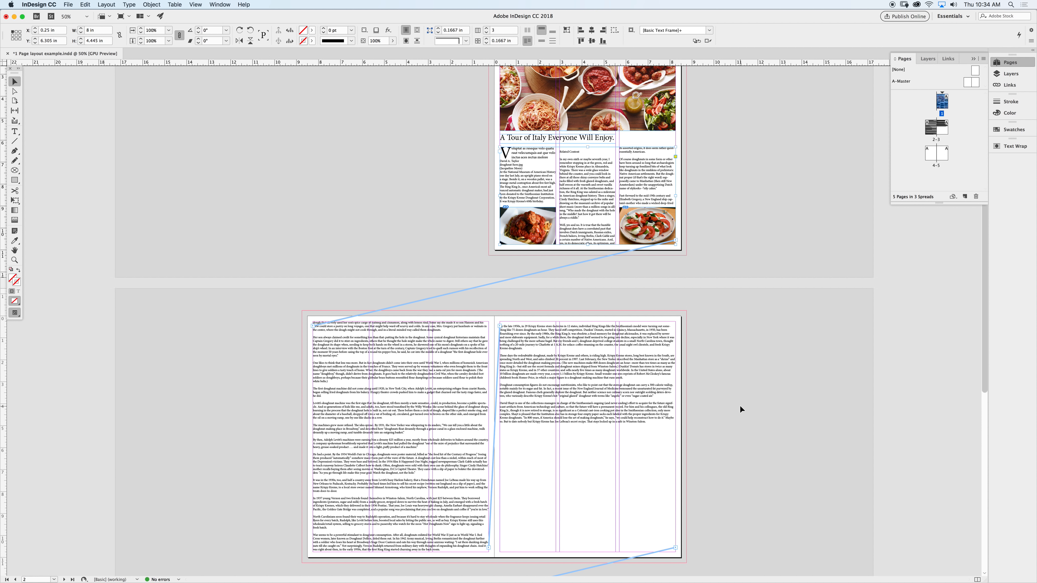
pyautogui.click(742, 403)
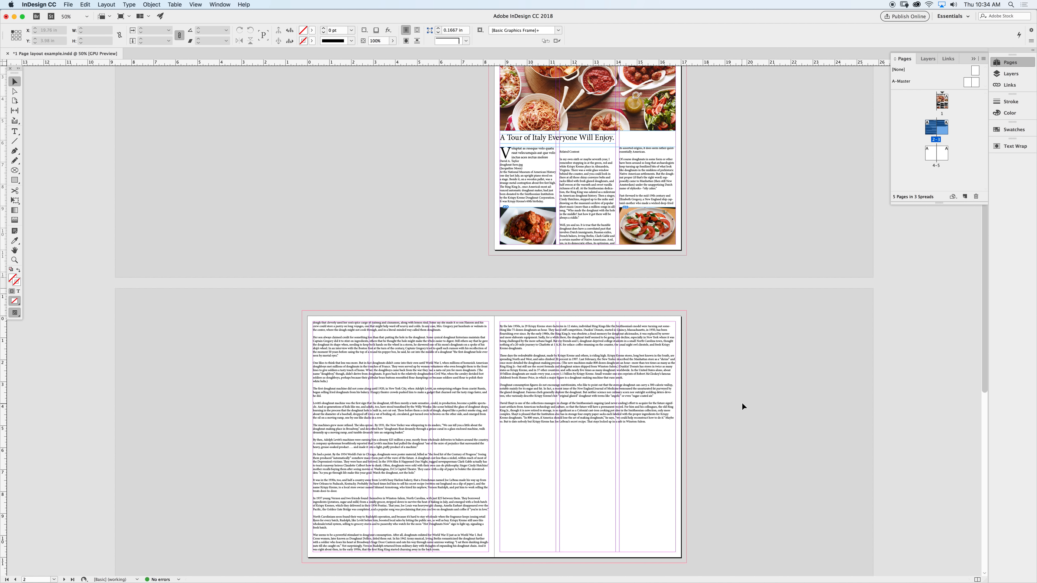
pyautogui.scroll(-4, 763, 423)
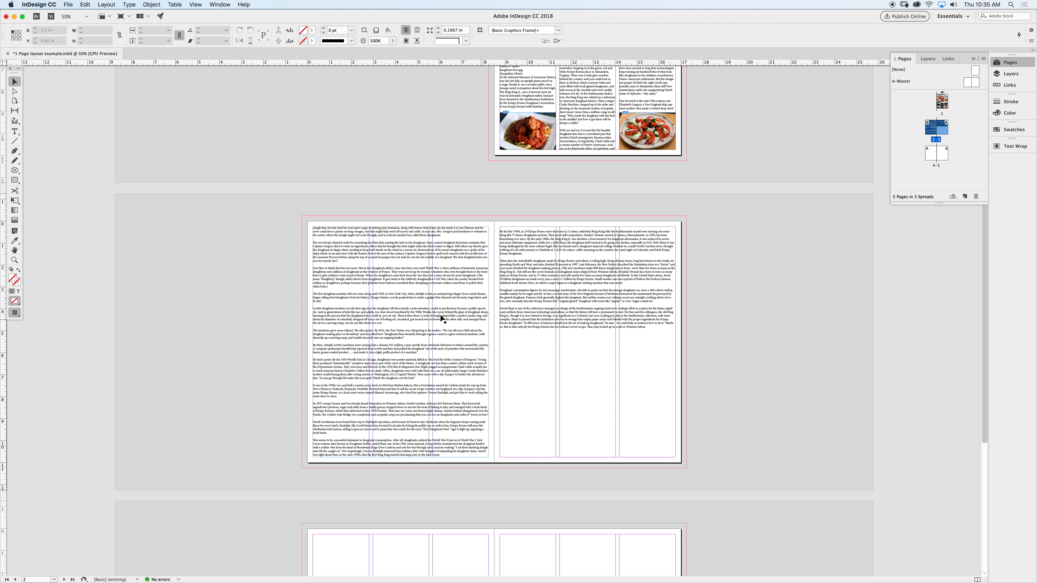
# Set the page 2 text frame to three columns
pyautogui.click(425, 267)
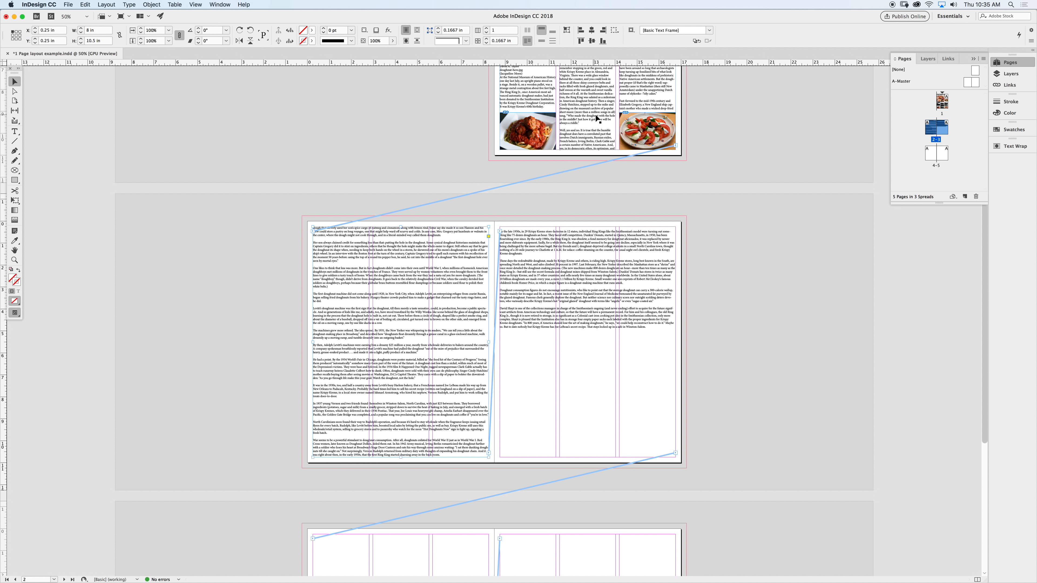
pyautogui.scroll(3, 625, 98)
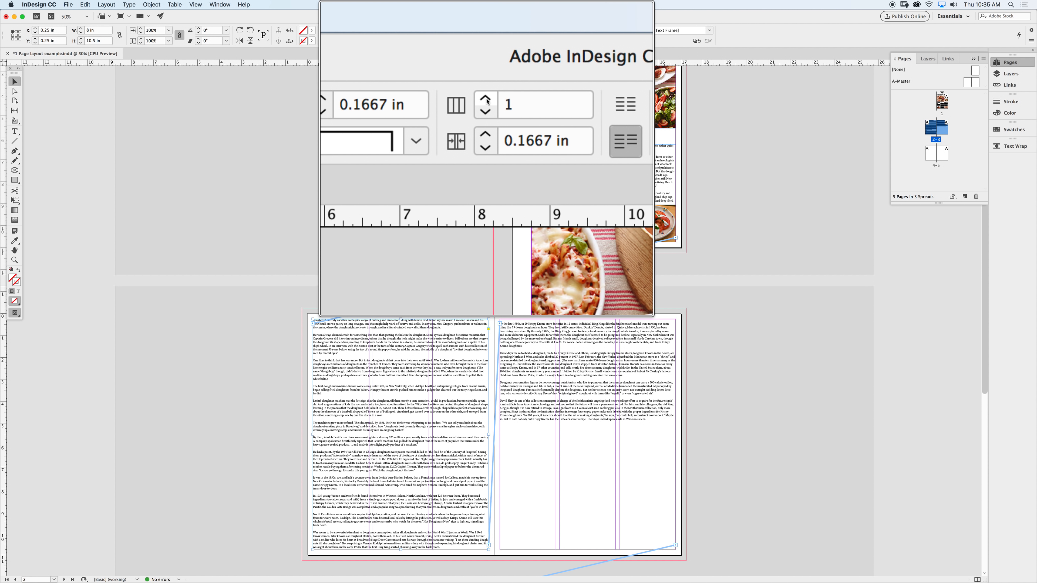
pyautogui.click(485, 99)
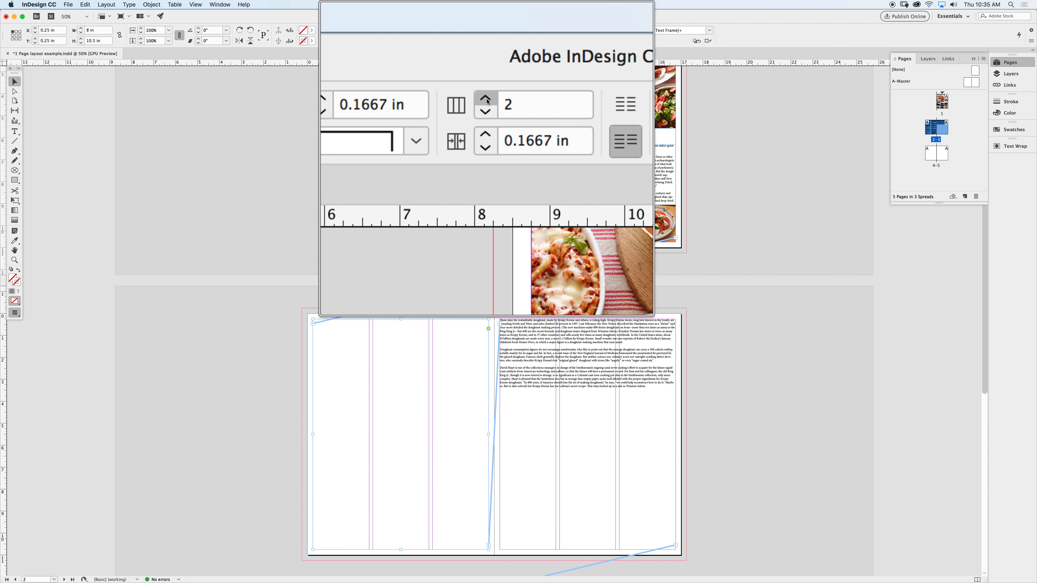
pyautogui.click(485, 100)
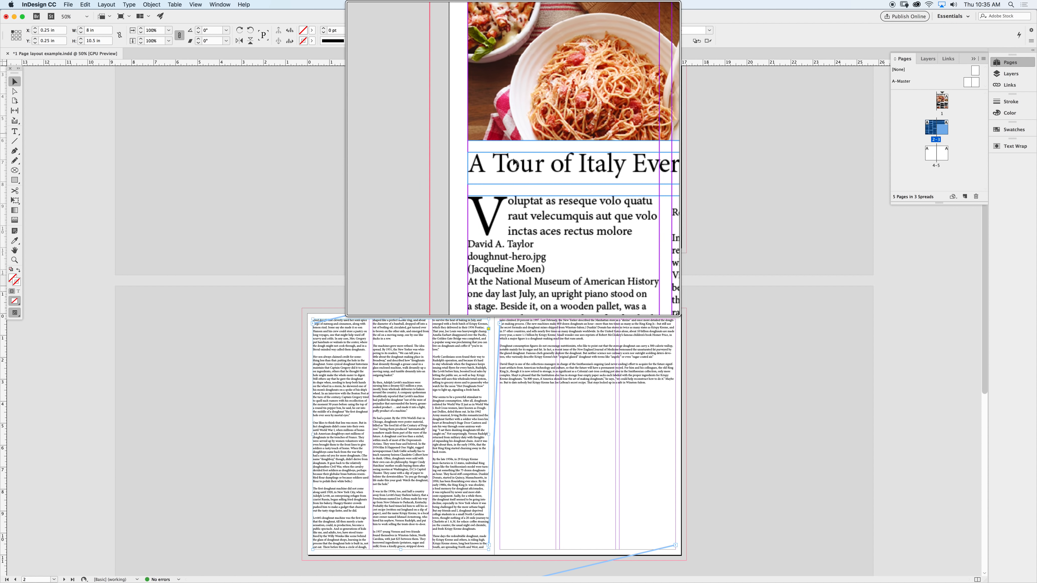
# Set the text frames on pages 4 and 5 together to three columns
pyautogui.click(587, 353)
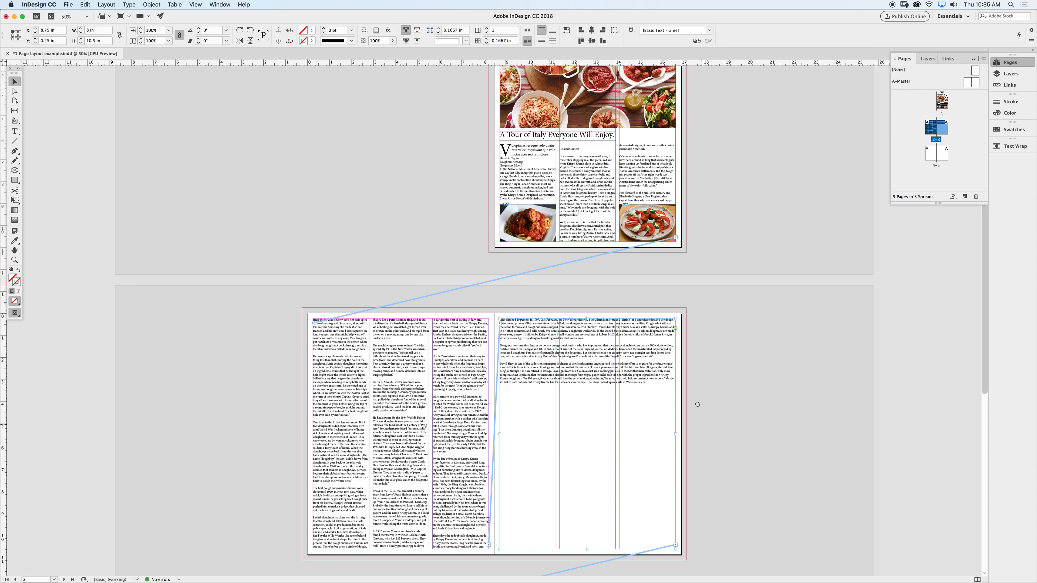
pyautogui.scroll(-5, 596, 336)
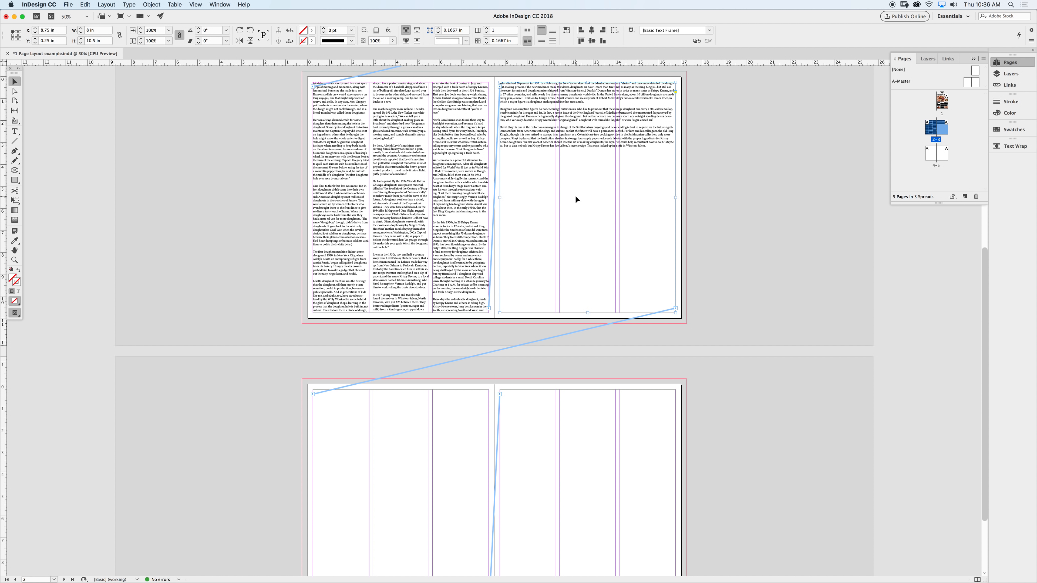
pyautogui.click(440, 428)
pyautogui.keyDown('shift'); pyautogui.click(540, 430); pyautogui.keyUp('shift')
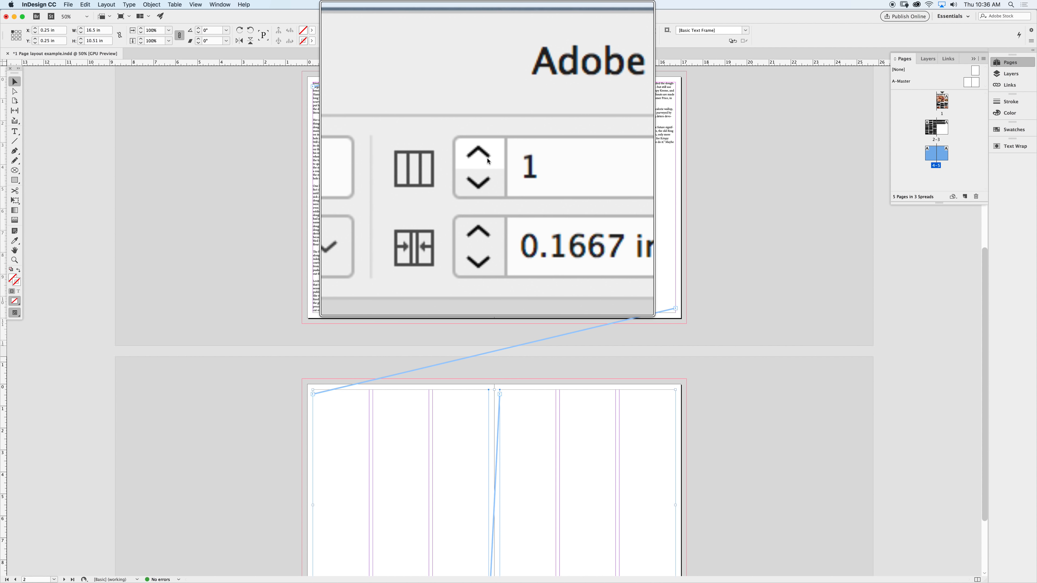
pyautogui.click(488, 160)
pyautogui.click(489, 161)
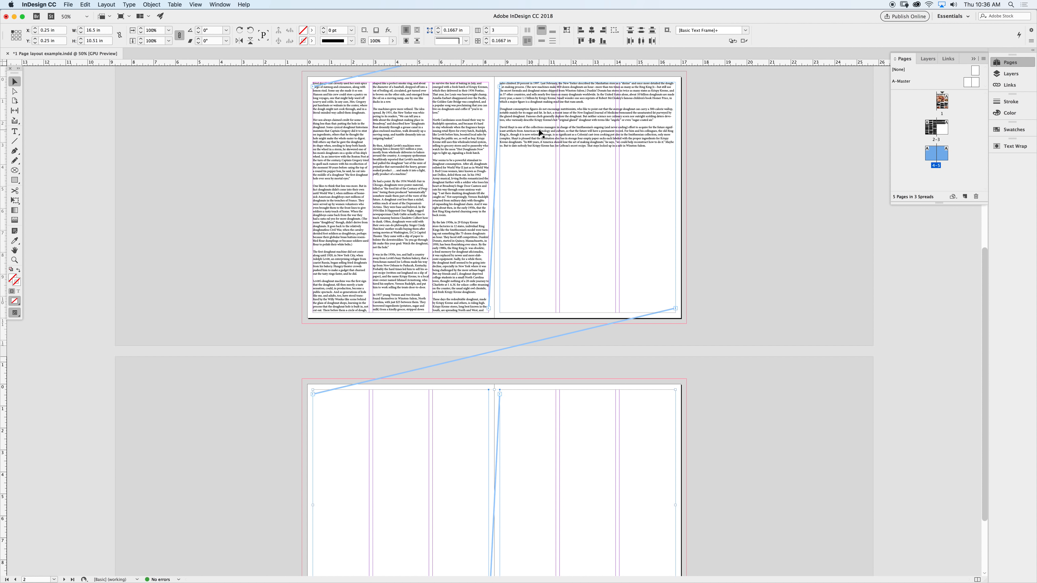
# Set the page 3 text frame to three columns and check the column setting of each frame on pages 2 to 5
pyautogui.click(540, 133)
pyautogui.click(487, 28)
pyautogui.click(487, 28)
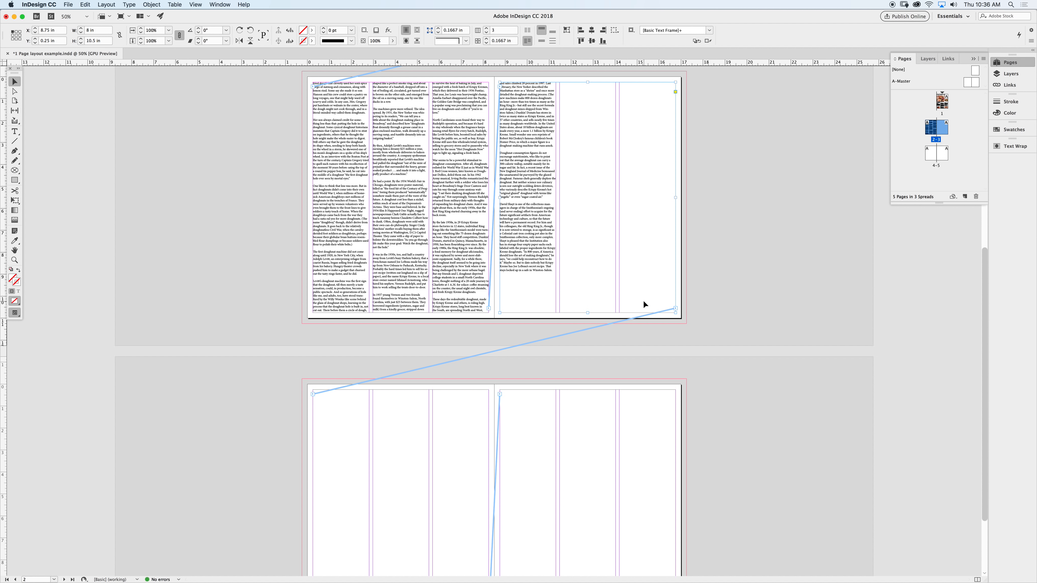
pyautogui.click(424, 426)
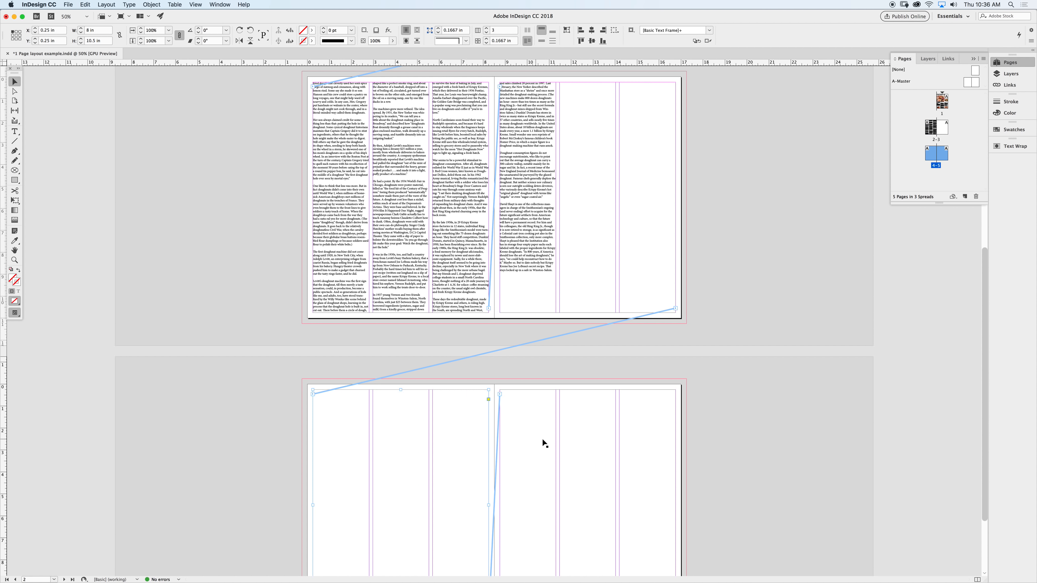
pyautogui.click(563, 440)
pyautogui.click(564, 177)
pyautogui.click(440, 186)
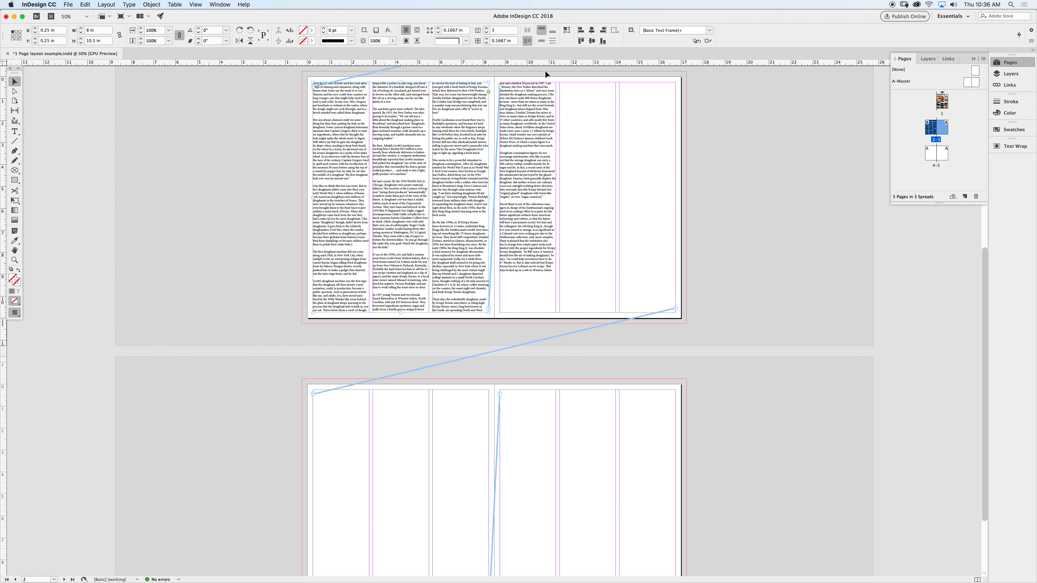
pyautogui.click(733, 135)
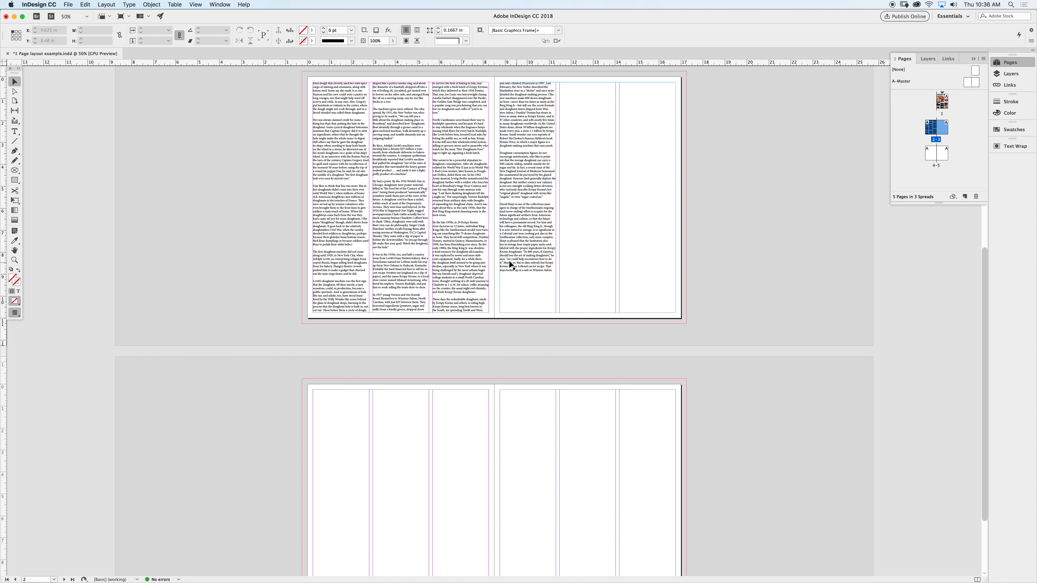
# Hide InDesign and open the document "The History of Italian Cuisine" from the 1. Basic 1 page folder in Word
pyautogui.press('super+minus')
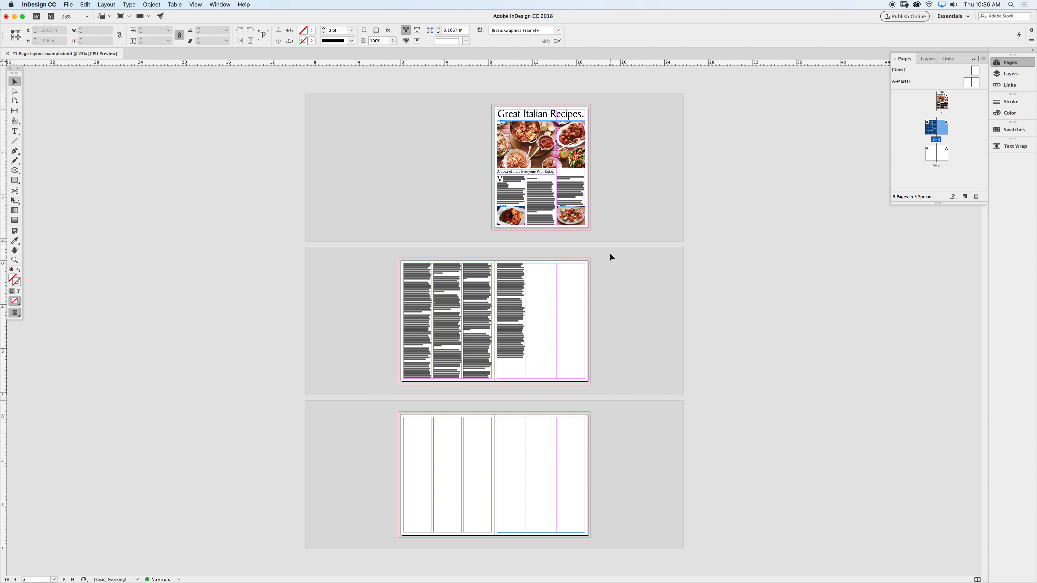
pyautogui.press('super+h')
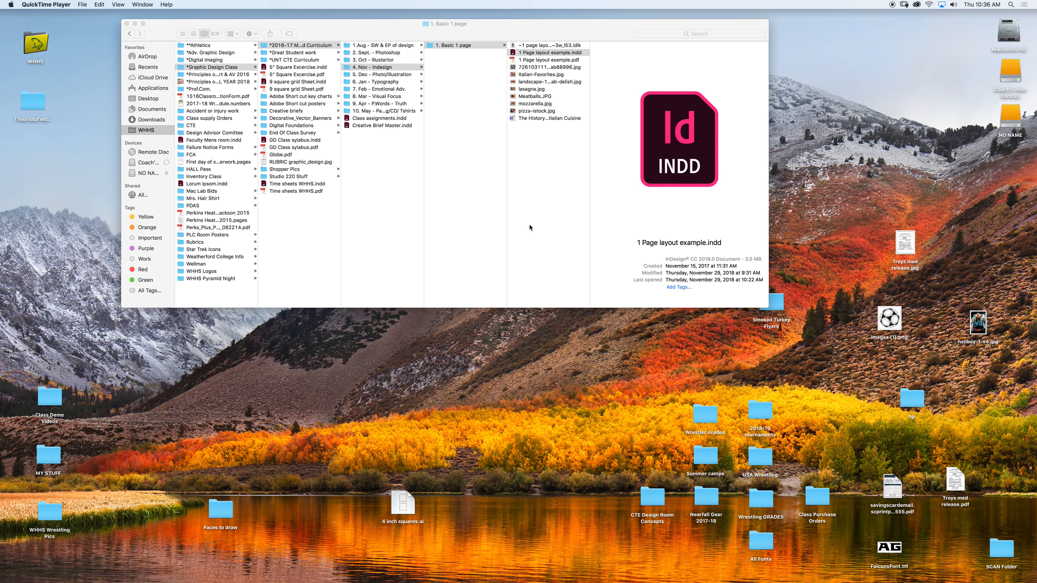
pyautogui.click(541, 118)
pyautogui.click(539, 119)
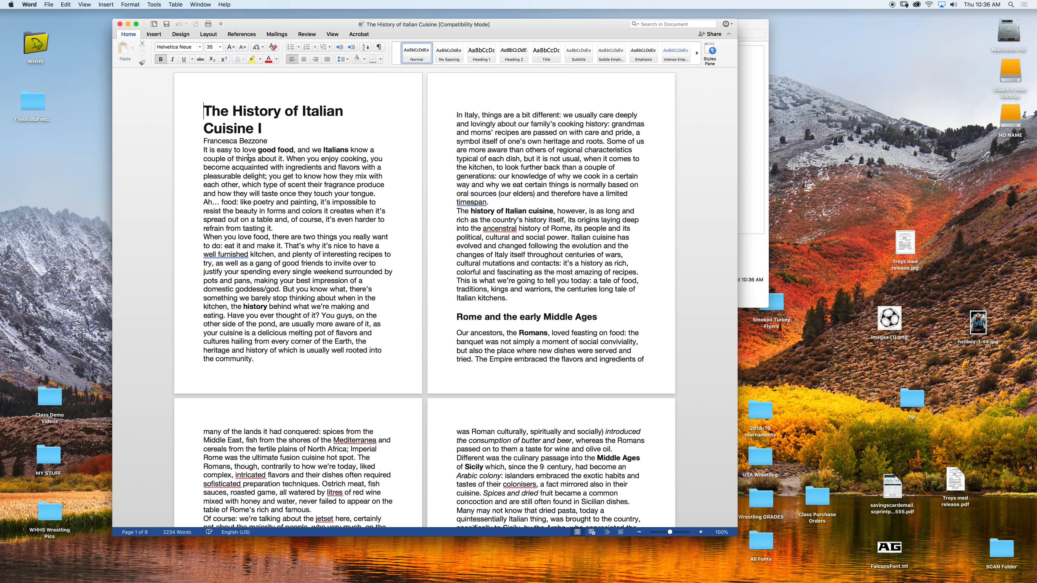
# Follow the author's link under the title to view the author's web page in Safari, and return to the Word document
pyautogui.click(224, 142)
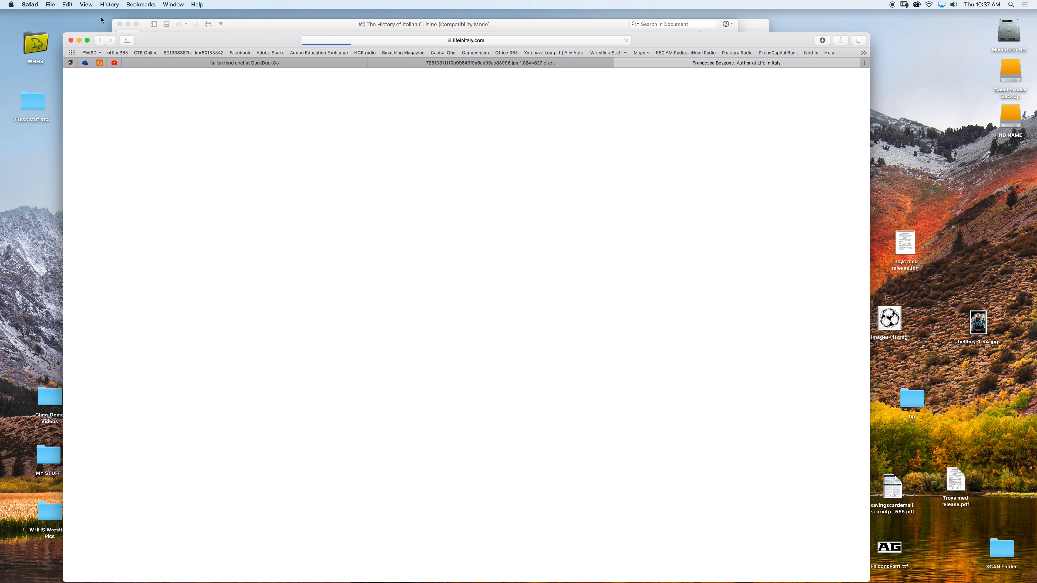
pyautogui.moveTo(160, 44); pyautogui.dragTo(161, 151)
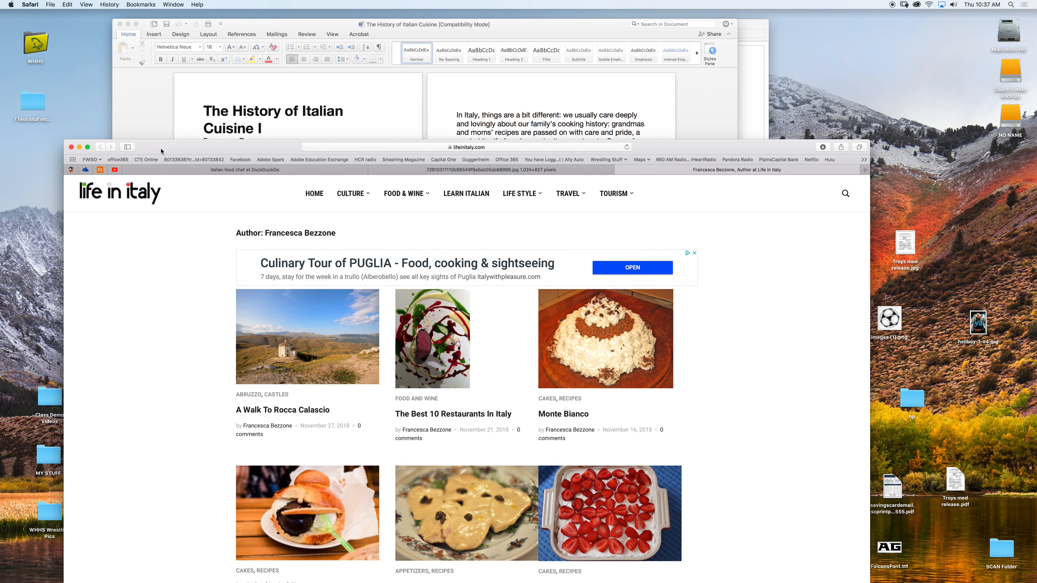
pyautogui.click(368, 121)
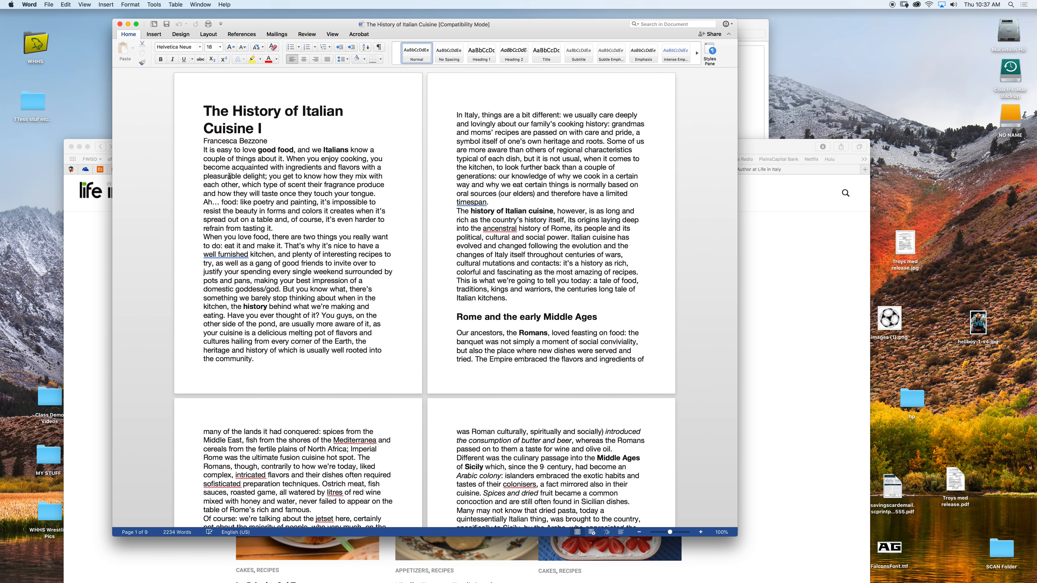
# Copy the entire text of the Word document and switch back to InDesign
pyautogui.press('super+a')
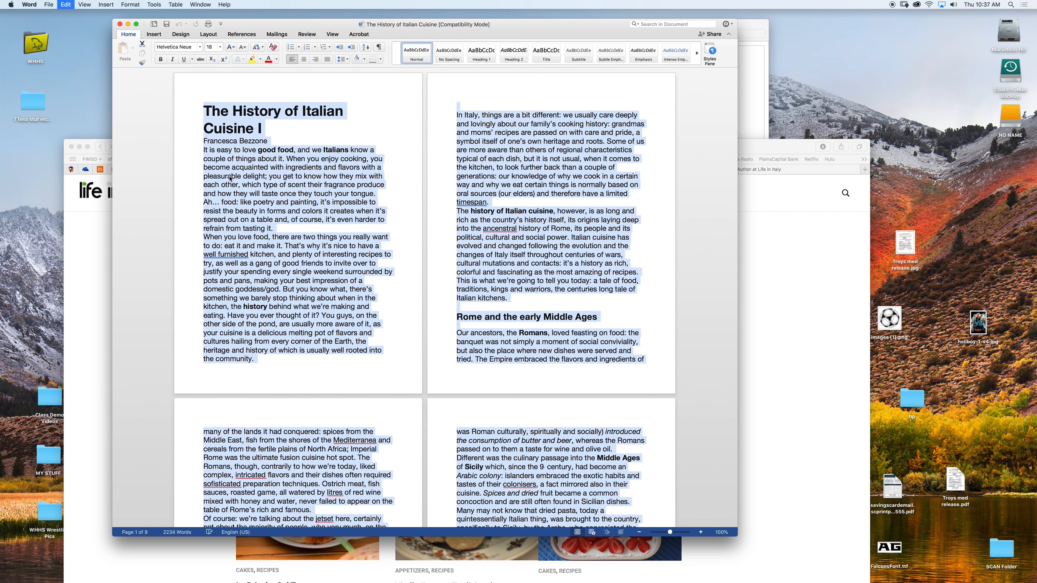
pyautogui.scroll(-10, 337, 206)
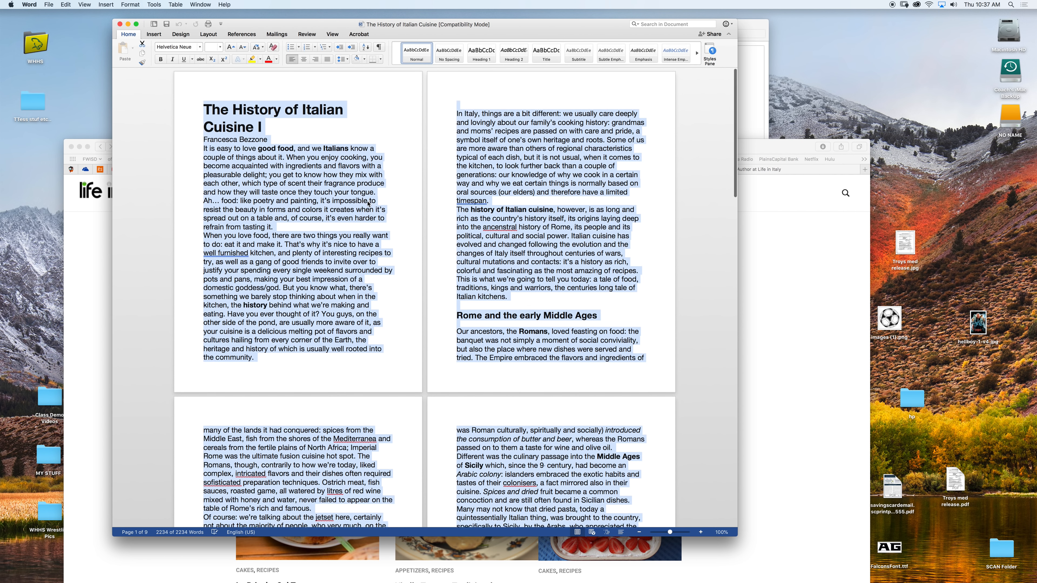
pyautogui.scroll(-20, 368, 203)
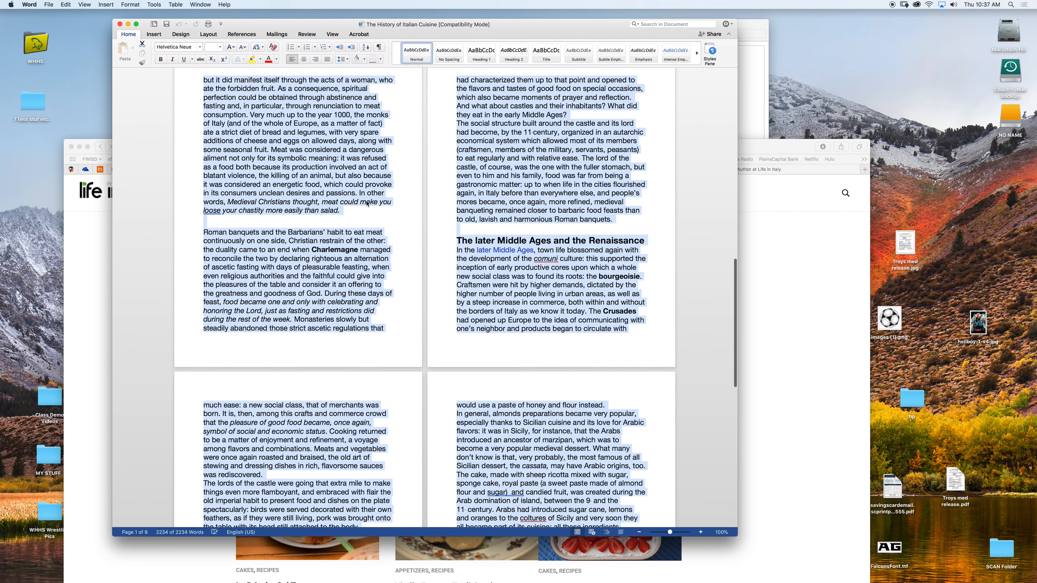
pyautogui.scroll(20, 368, 203)
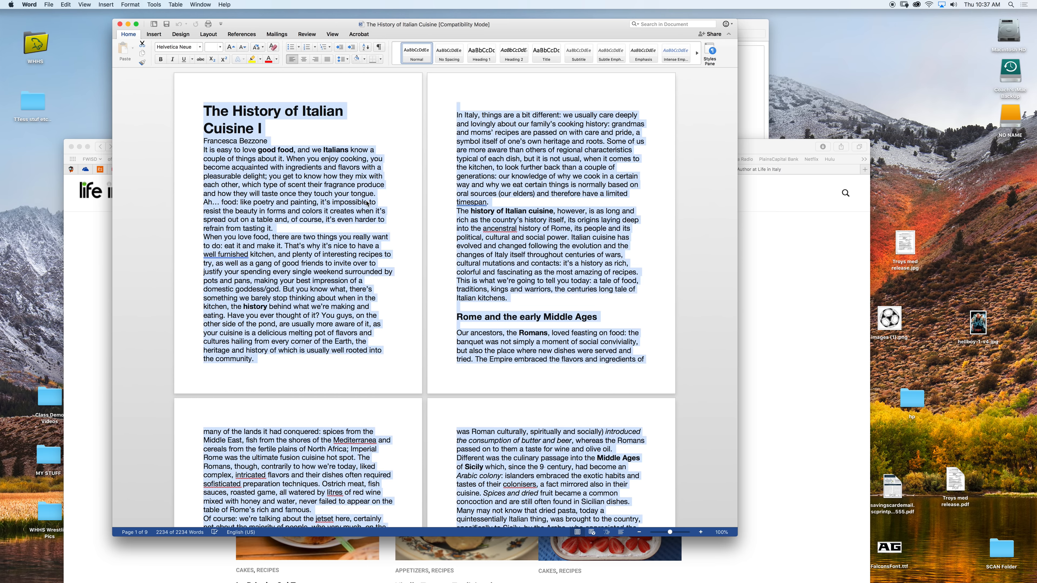
pyautogui.press('super+c')
pyautogui.click(796, 149)
pyautogui.press('super+h')
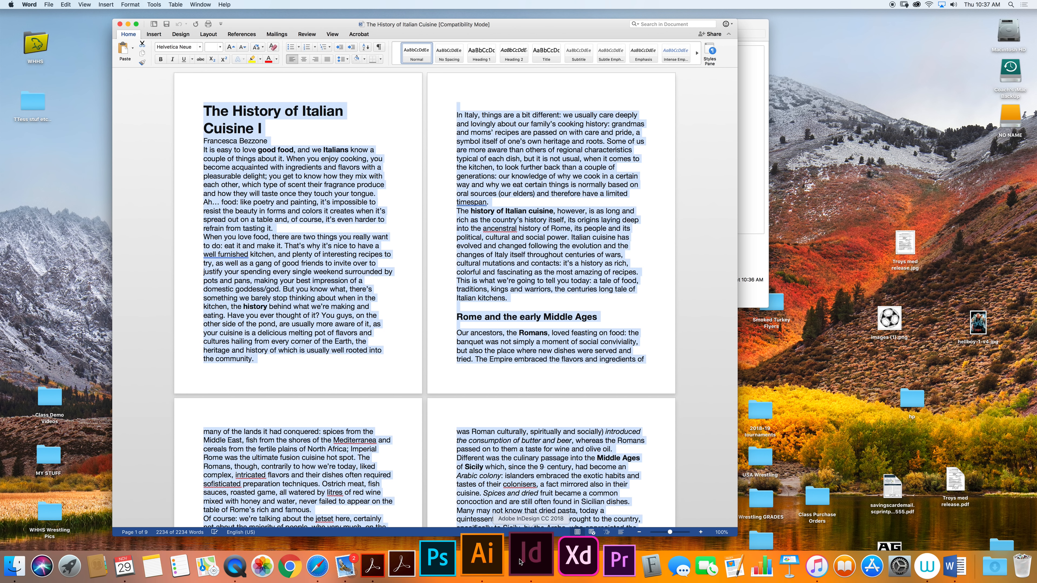
pyautogui.click(526, 556)
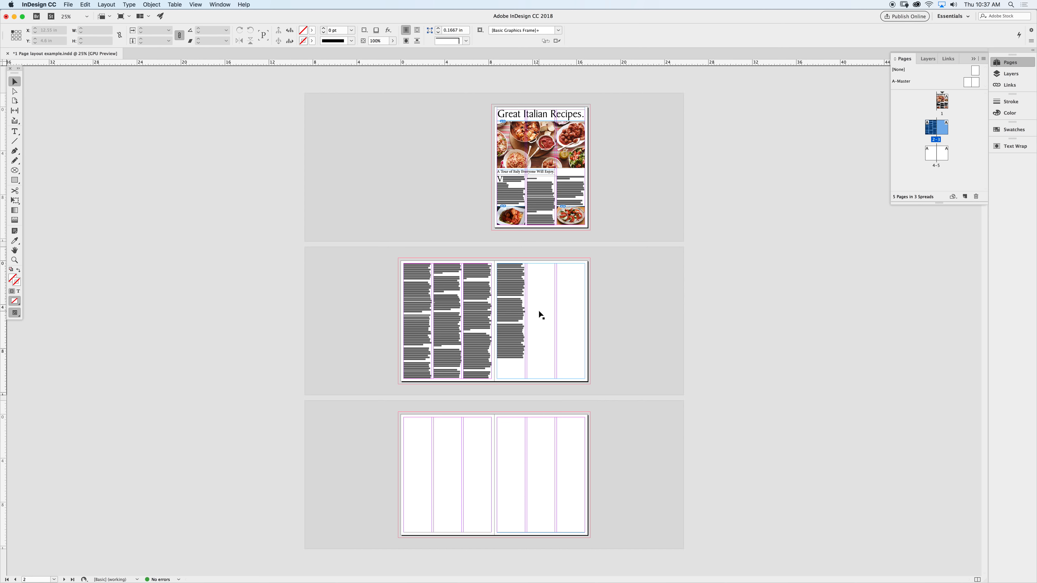
# Replace the whole threaded doughnut article on the cover page and following spreads with the copied Italian cuisine text
pyautogui.doubleClick(519, 367)
pyautogui.moveTo(518, 365); pyautogui.dragTo(474, 231)
pyautogui.moveTo(476, 182); pyautogui.dragTo(477, 183)
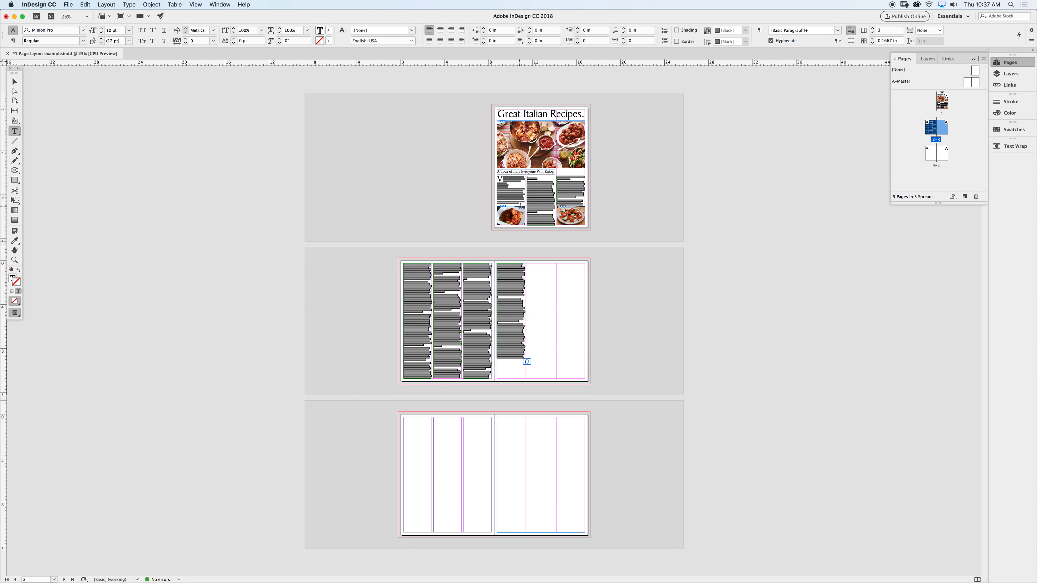
pyautogui.click(493, 305)
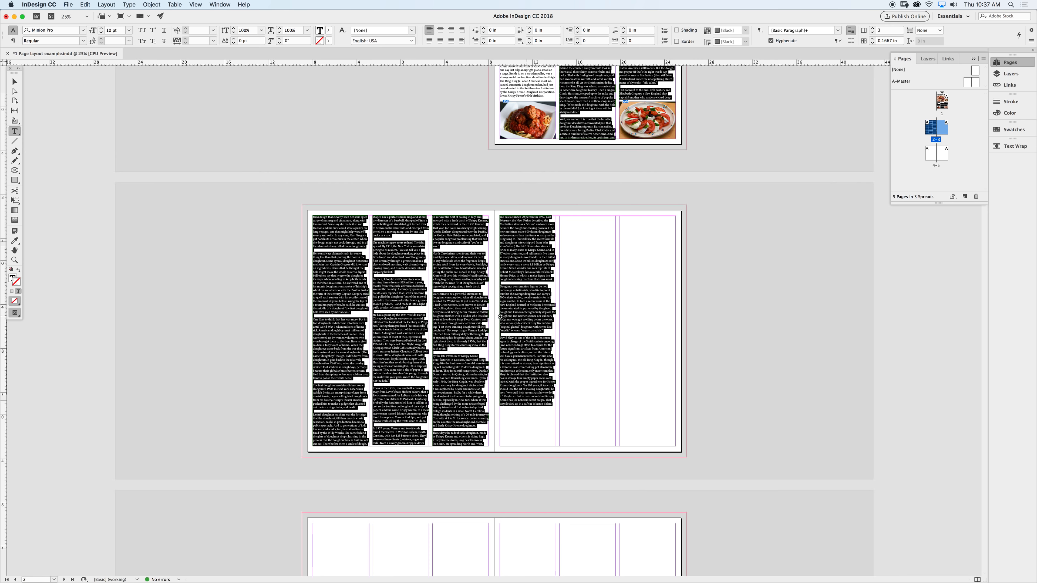
pyautogui.click(494, 305)
pyautogui.press('BackSpace')
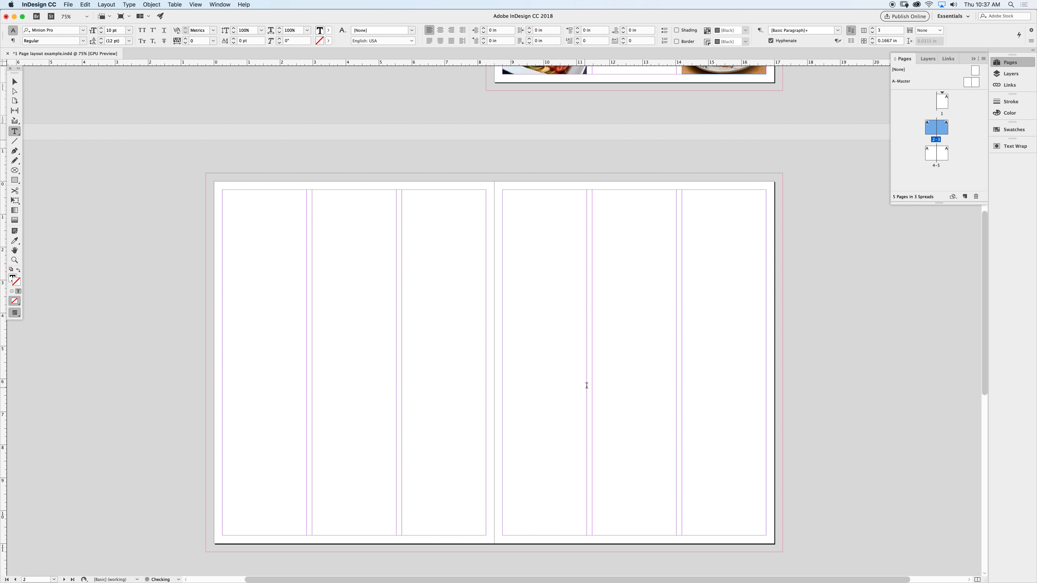
pyautogui.press('super+z')
pyautogui.moveTo(565, 477); pyautogui.dragTo(505, 130)
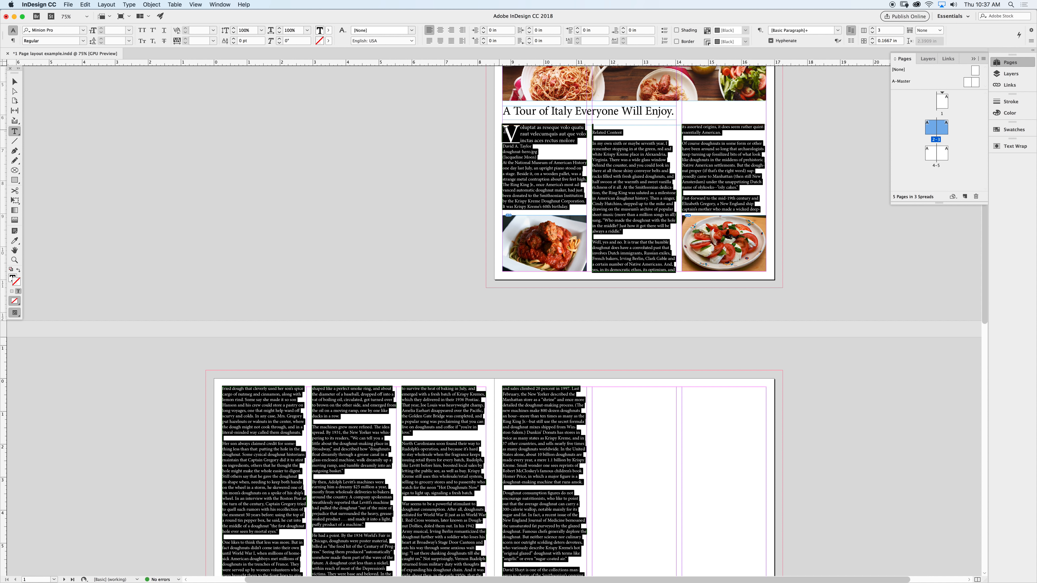
pyautogui.keyDown('super'); pyautogui.click(530, 132); pyautogui.keyUp('super')
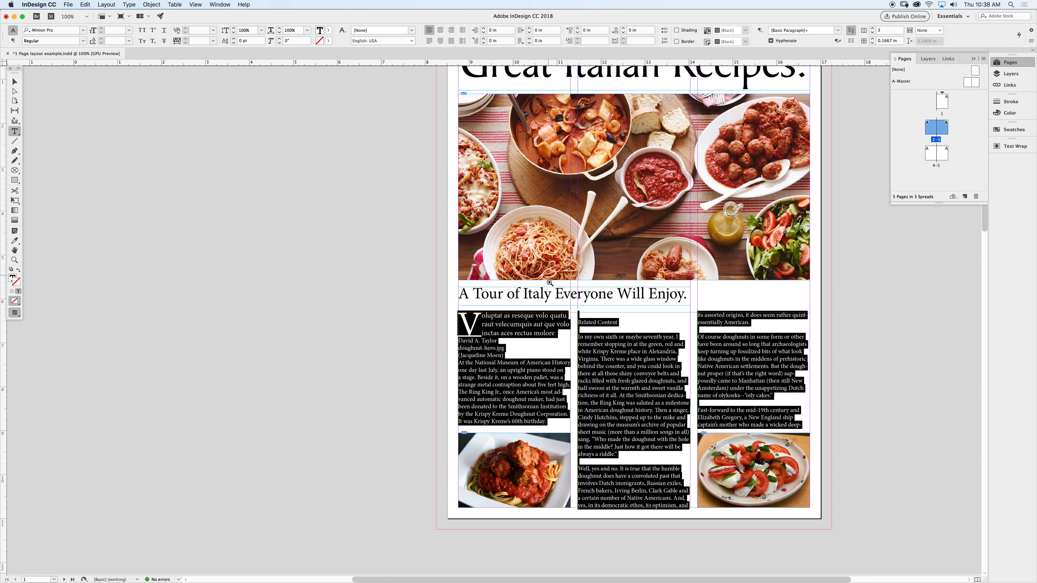
pyautogui.keyDown('super'); pyautogui.click(549, 288); pyautogui.keyUp('super')
pyautogui.keyDown('super'); pyautogui.click(531, 272); pyautogui.keyUp('super')
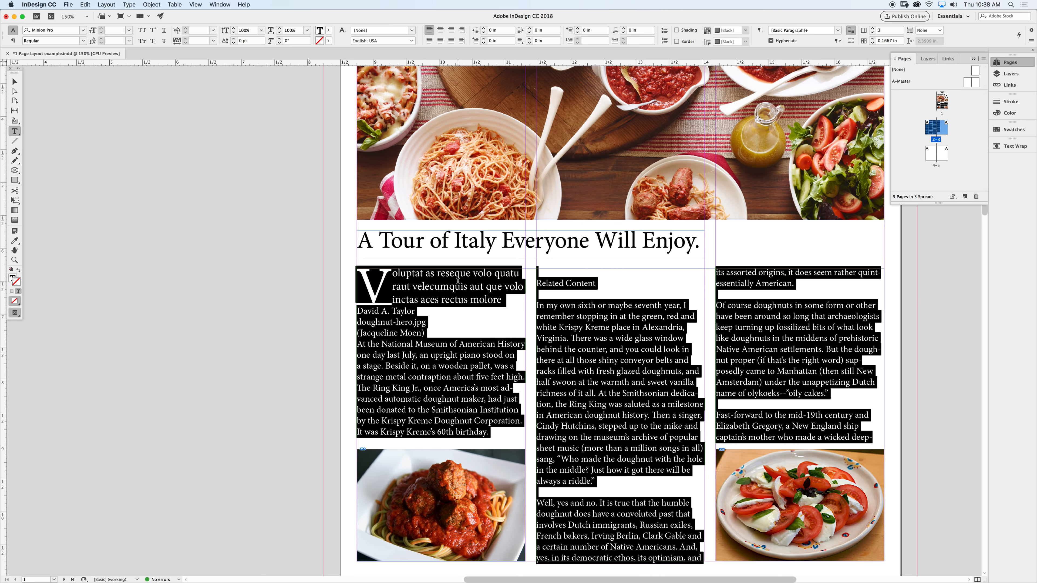
pyautogui.press('super')
pyautogui.press('super+v')
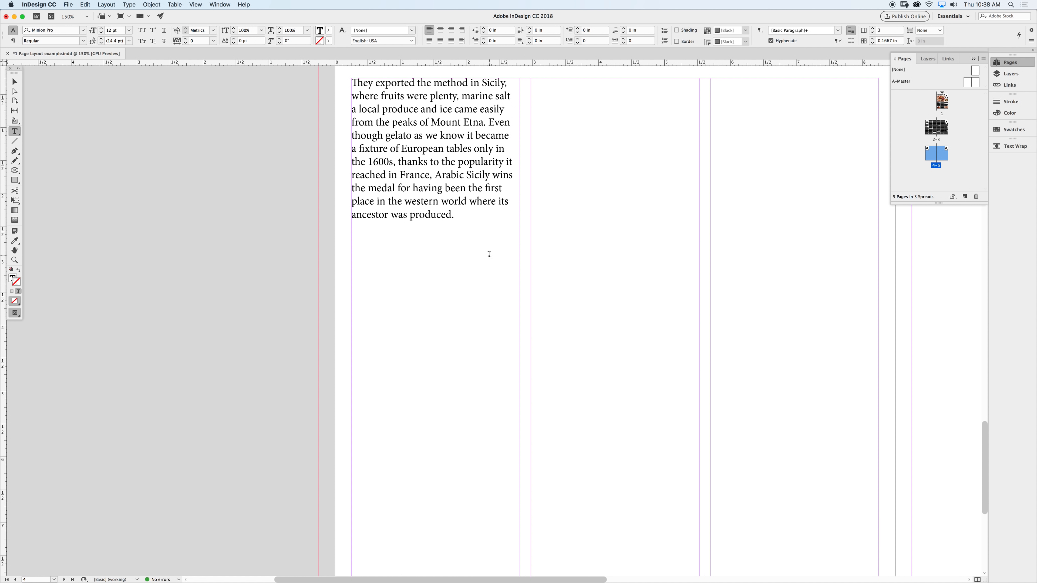
# Leave text editing and examine how the pasted article flows through pages 2 to 5, including its subheadings on the pages 2-3 spread
pyautogui.press('super+0')
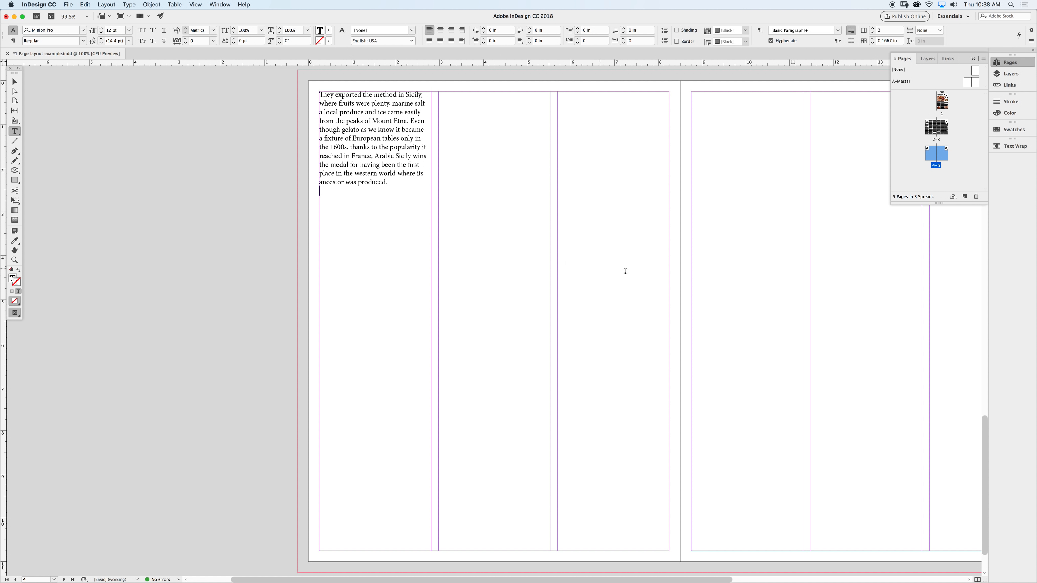
pyautogui.press('super+minus')
pyautogui.press('super+minus')
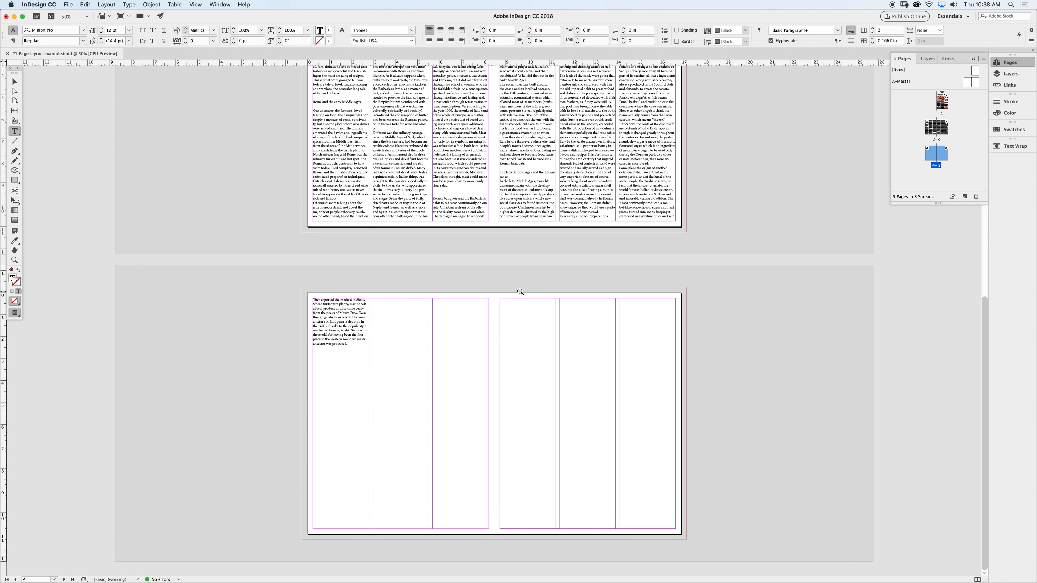
pyautogui.press('super+minus')
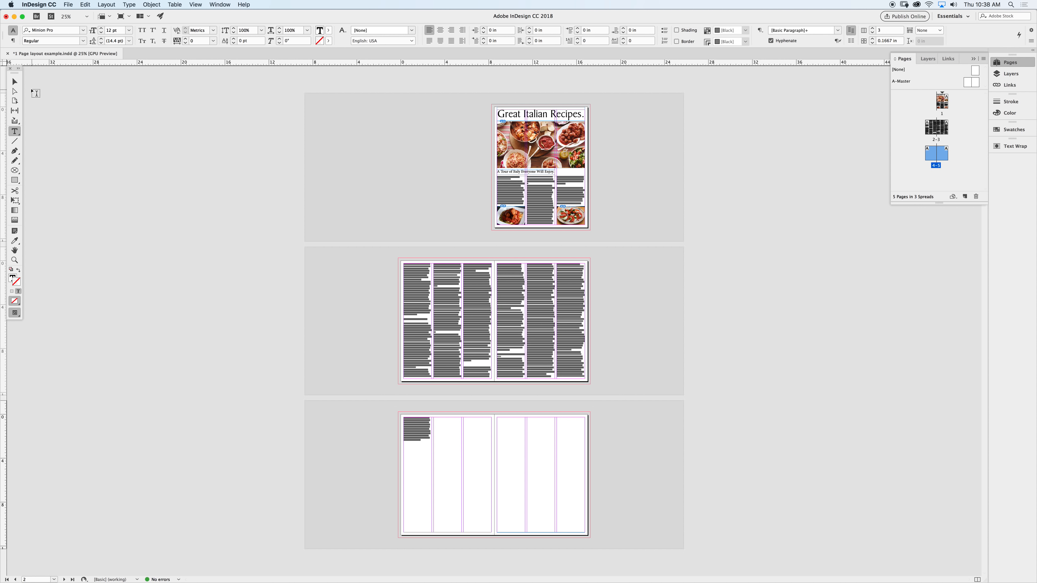
pyautogui.press('Escape')
pyautogui.click(634, 367)
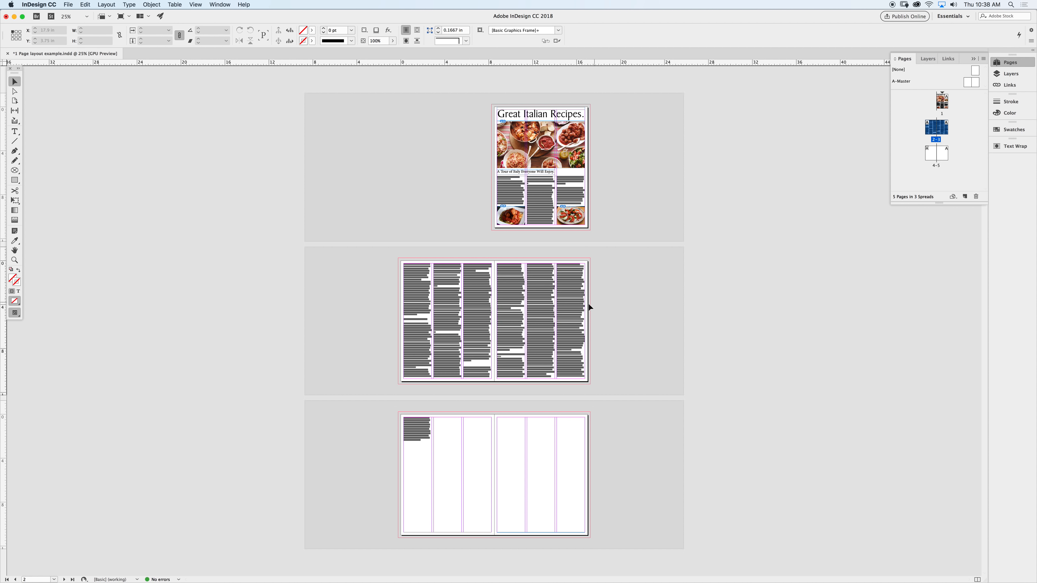
pyautogui.scroll(2, 532, 319)
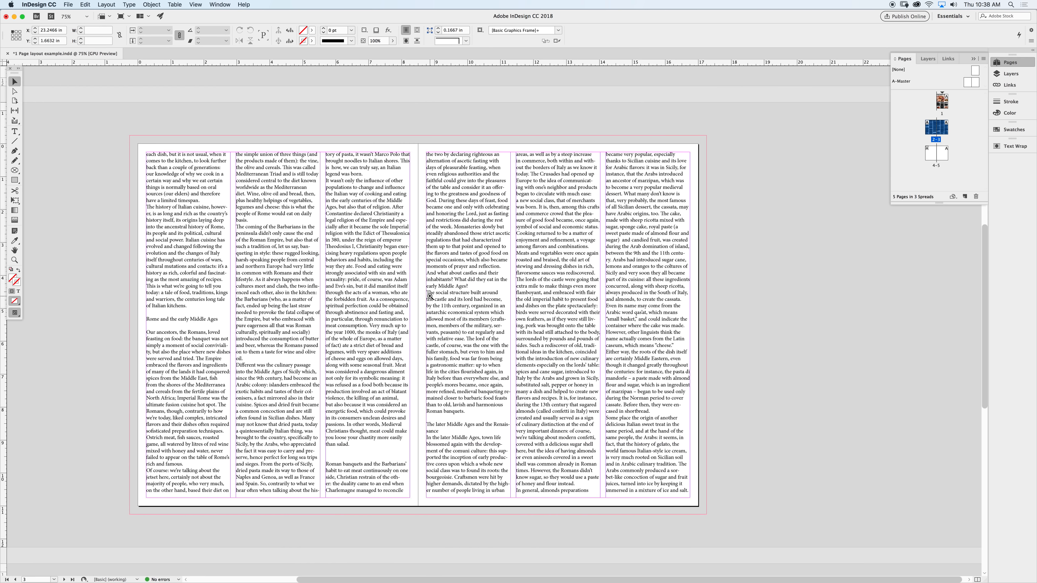
pyautogui.scroll(1, 430, 295)
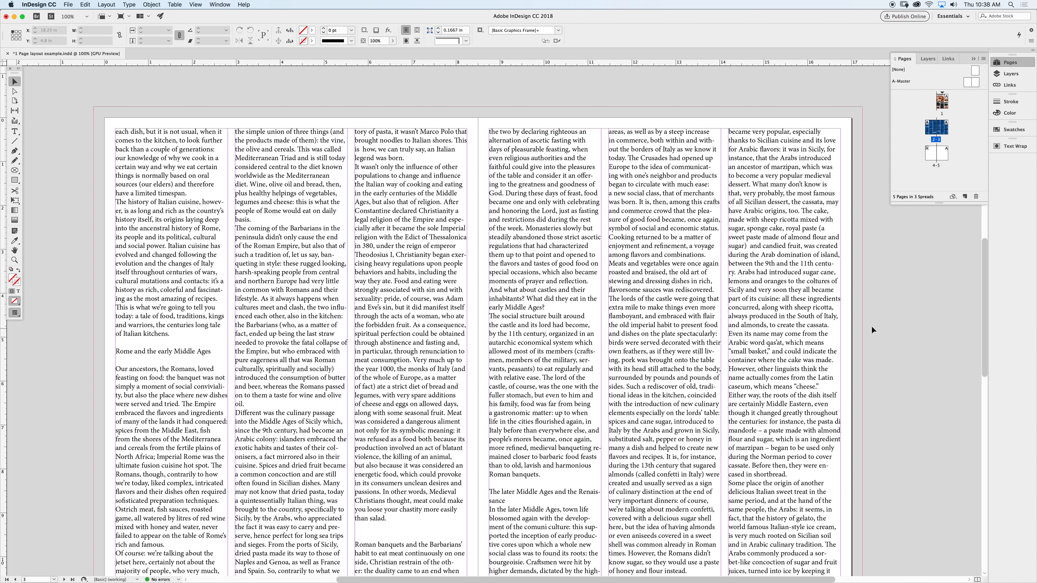
pyautogui.moveTo(613, 374); pyautogui.dragTo(663, 281)
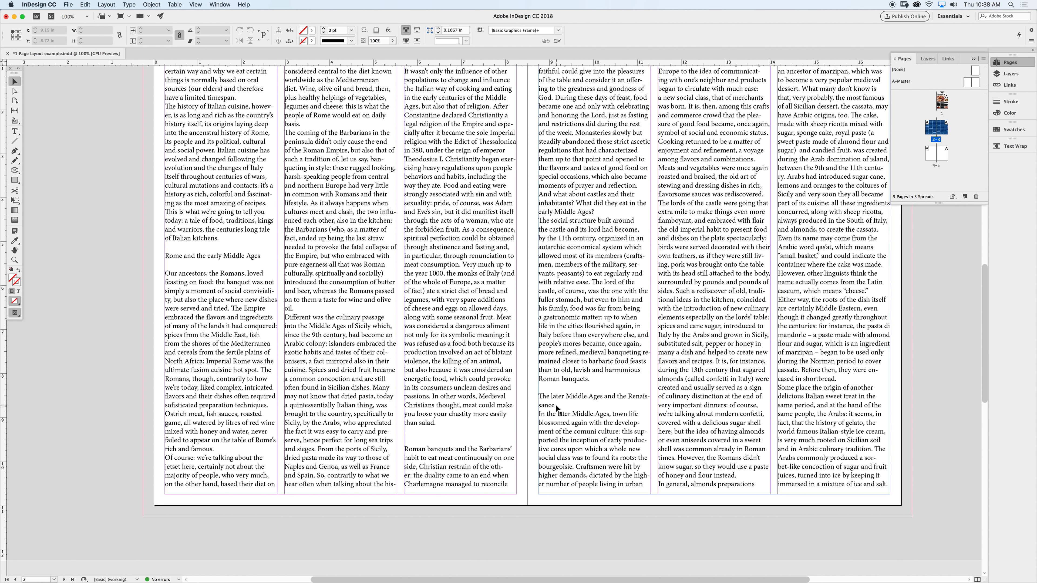
pyautogui.click(614, 395)
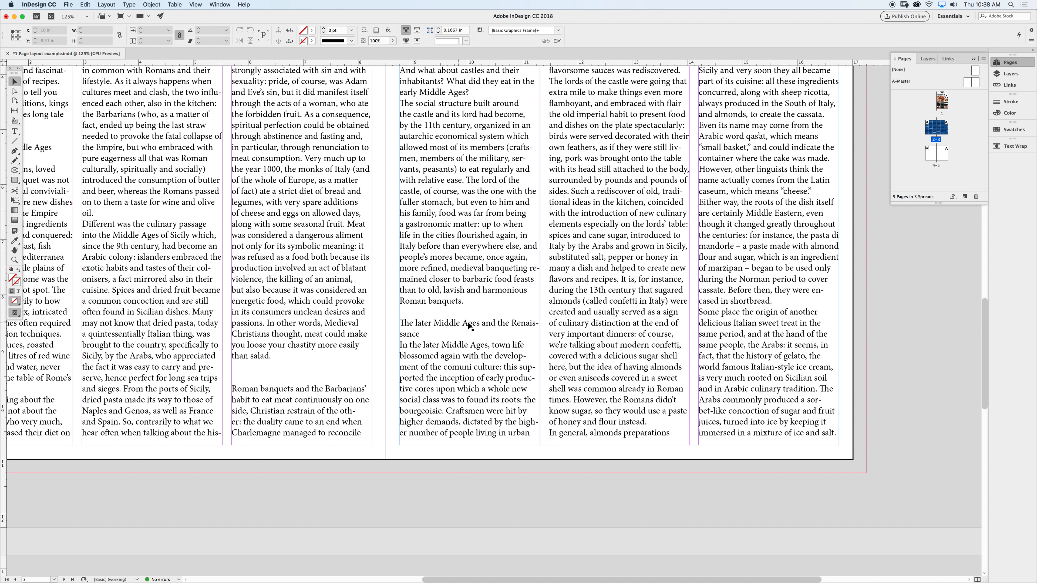
pyautogui.moveTo(329, 218); pyautogui.dragTo(658, 455)
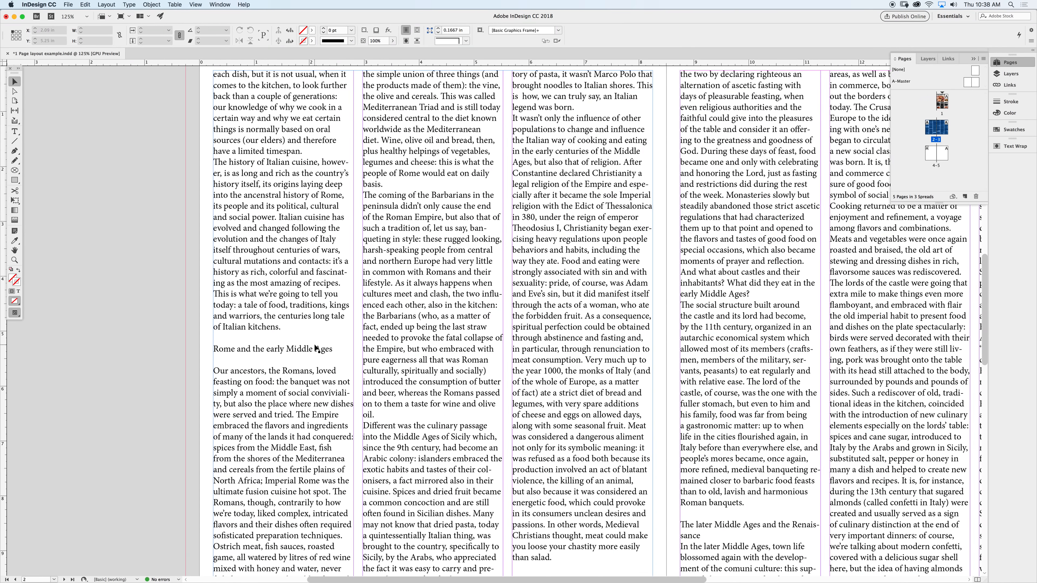
# Examine the cover page's headline, photos and opening article columns, and return to the pages 2-3 spread
pyautogui.scroll(10, 523, 267)
pyautogui.hscroll(6, 522, 268)
pyautogui.scroll(8, 493, 376)
pyautogui.hscroll(4, 510, 359)
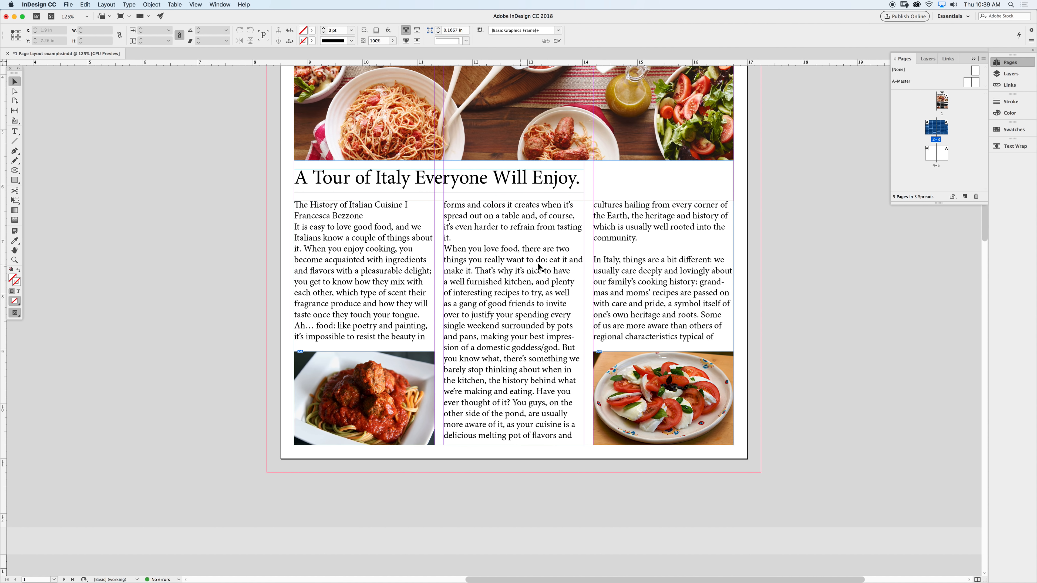
pyautogui.click(799, 250)
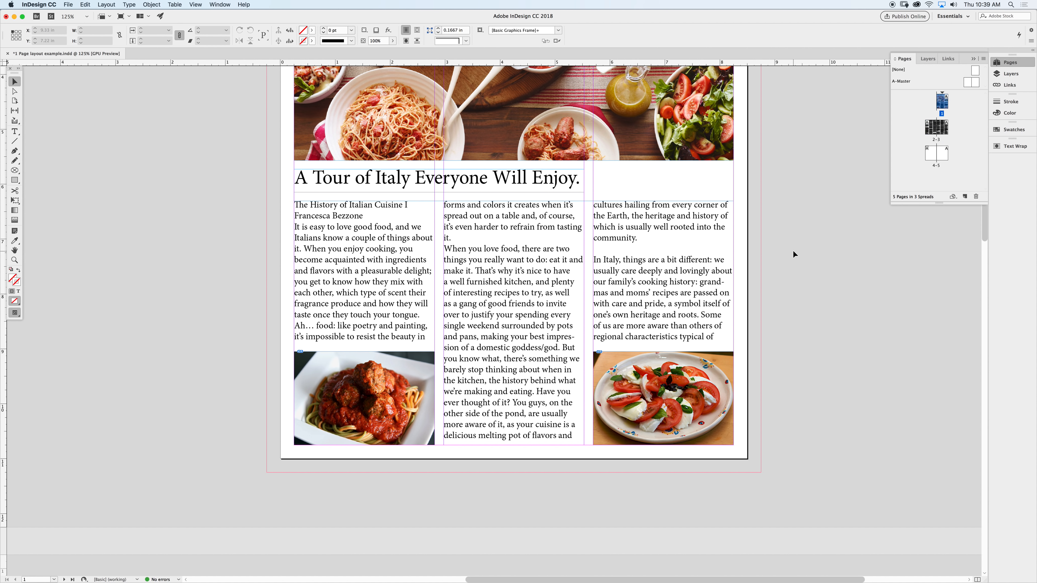
pyautogui.moveTo(784, 244); pyautogui.dragTo(809, 314)
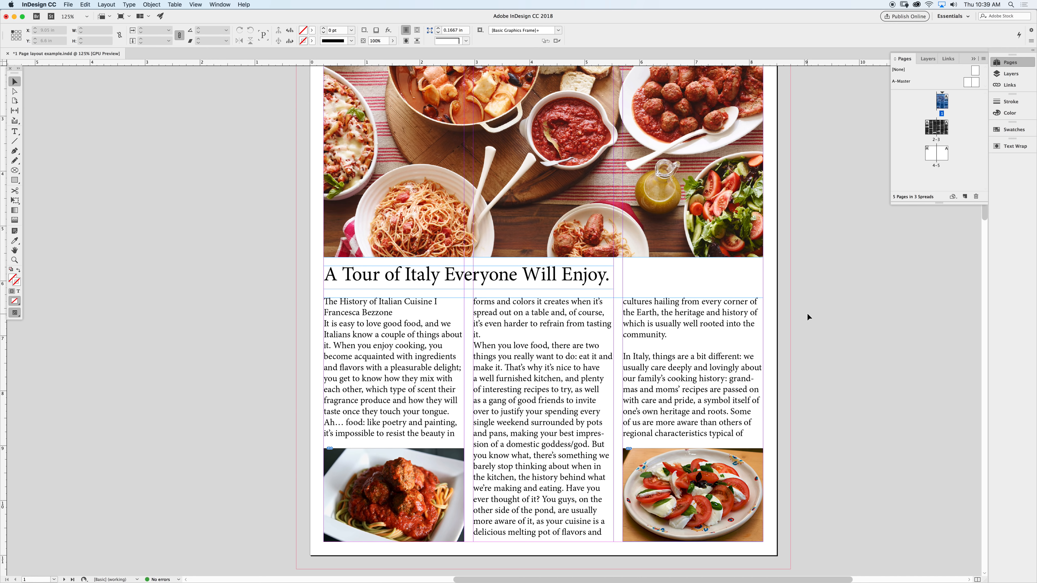
pyautogui.scroll(5, 806, 313)
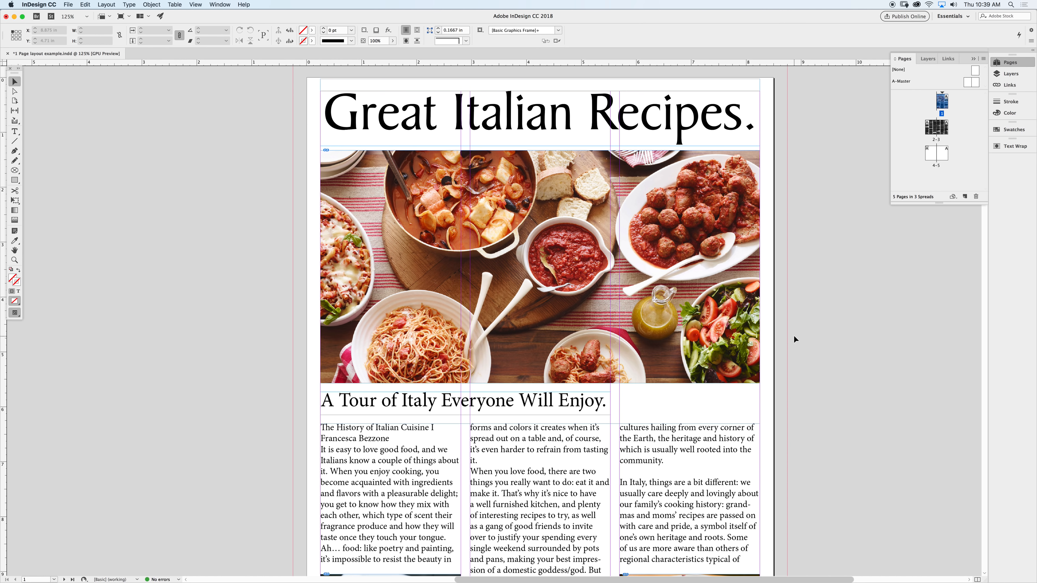
pyautogui.scroll(-7, 792, 336)
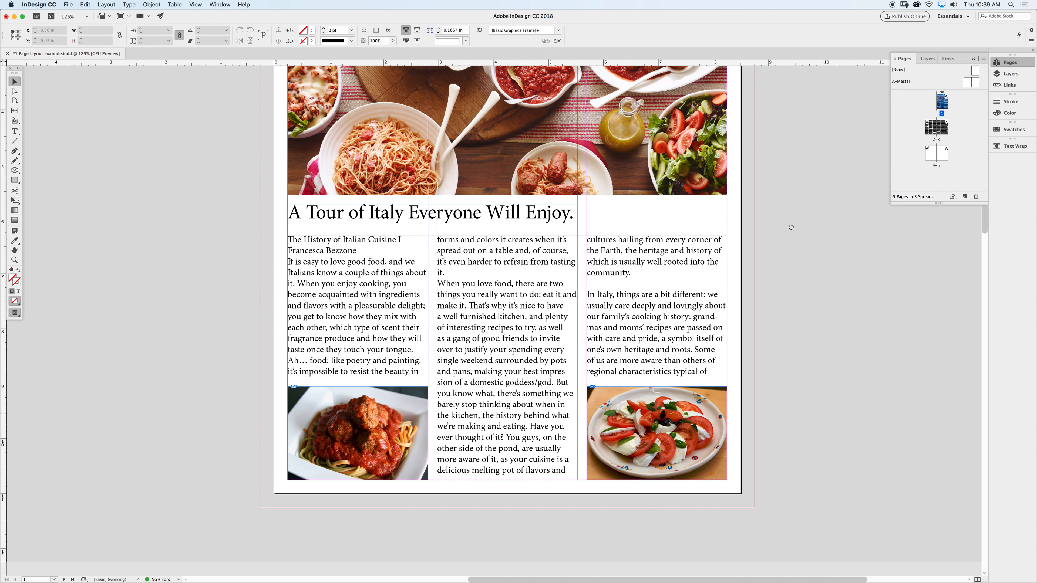
pyautogui.moveTo(789, 213); pyautogui.dragTo(785, 375)
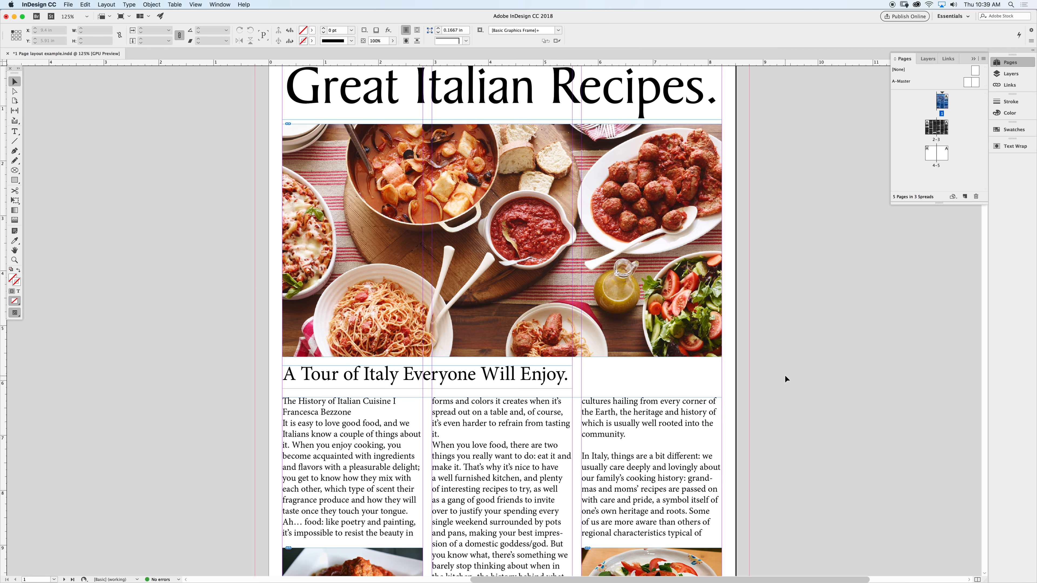
pyautogui.keyDown('alt'); pyautogui.keyDown('super'); pyautogui.click(764, 399); pyautogui.keyUp('super'); pyautogui.keyUp('alt')
pyautogui.keyDown('alt'); pyautogui.keyDown('super'); pyautogui.click(763, 399); pyautogui.keyUp('super'); pyautogui.keyUp('alt')
pyautogui.keyDown('alt'); pyautogui.keyDown('super'); pyautogui.click(764, 399); pyautogui.keyUp('super'); pyautogui.keyUp('alt')
pyautogui.scroll(-14, 735, 285)
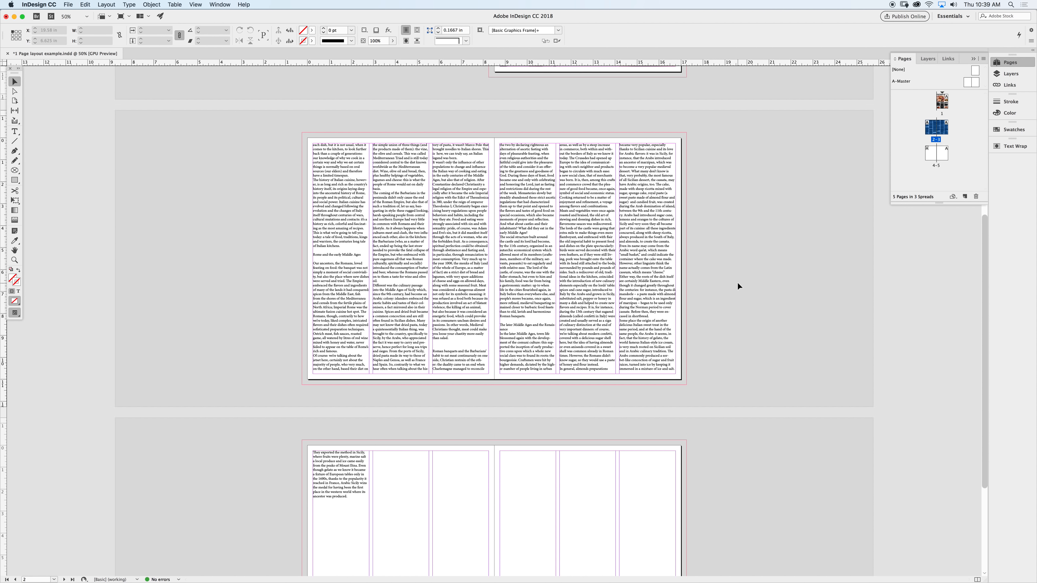
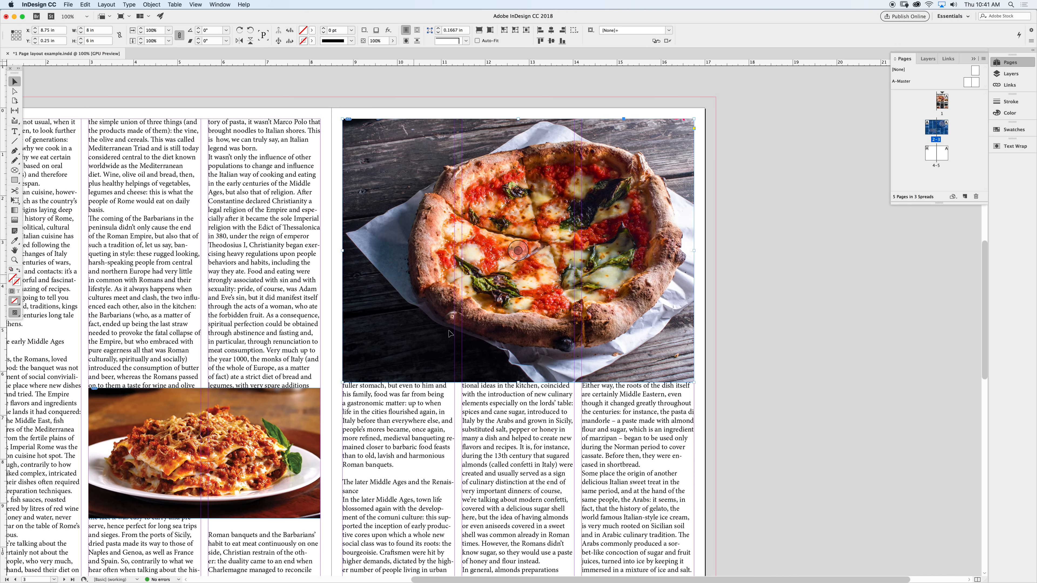
pyautogui.click(765, 336)
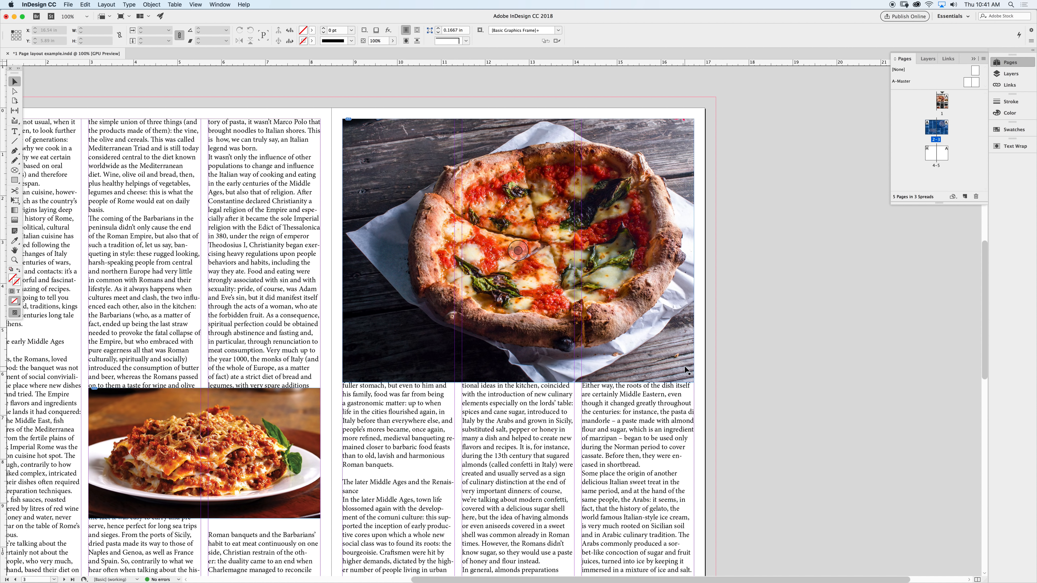
pyautogui.press('super+d')
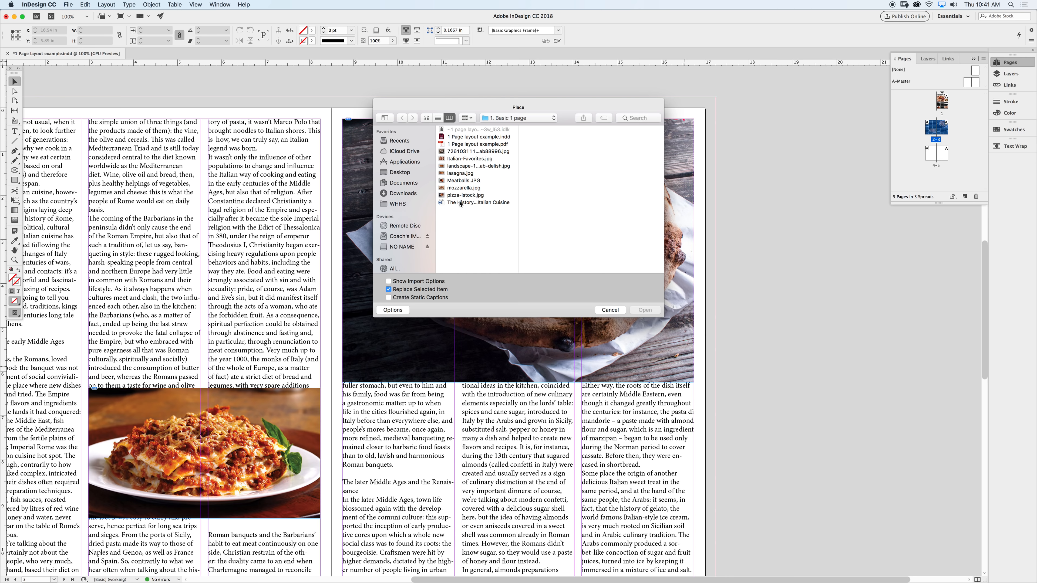
pyautogui.click(459, 196)
pyautogui.click(460, 188)
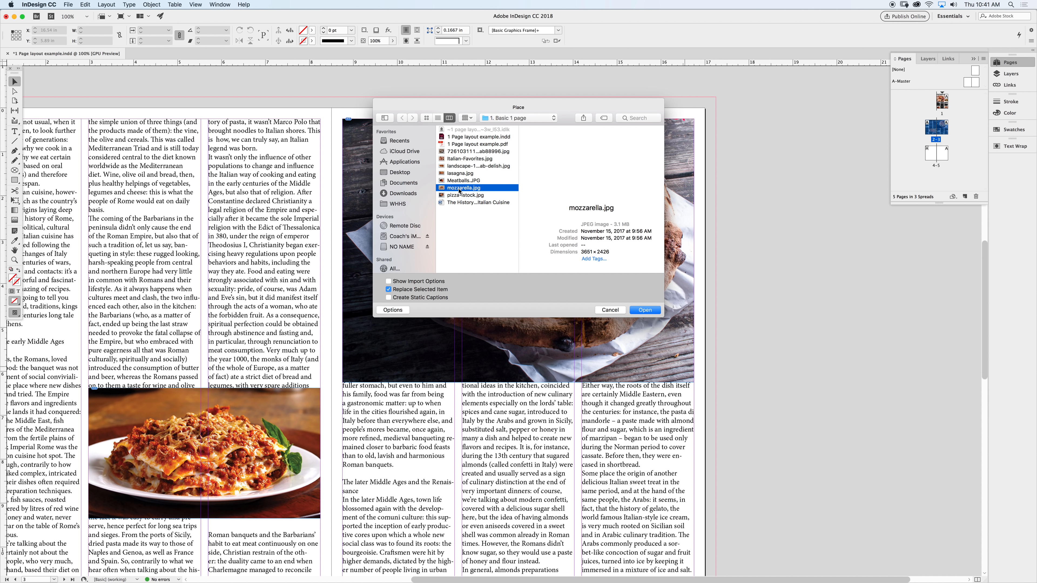
pyautogui.click(461, 181)
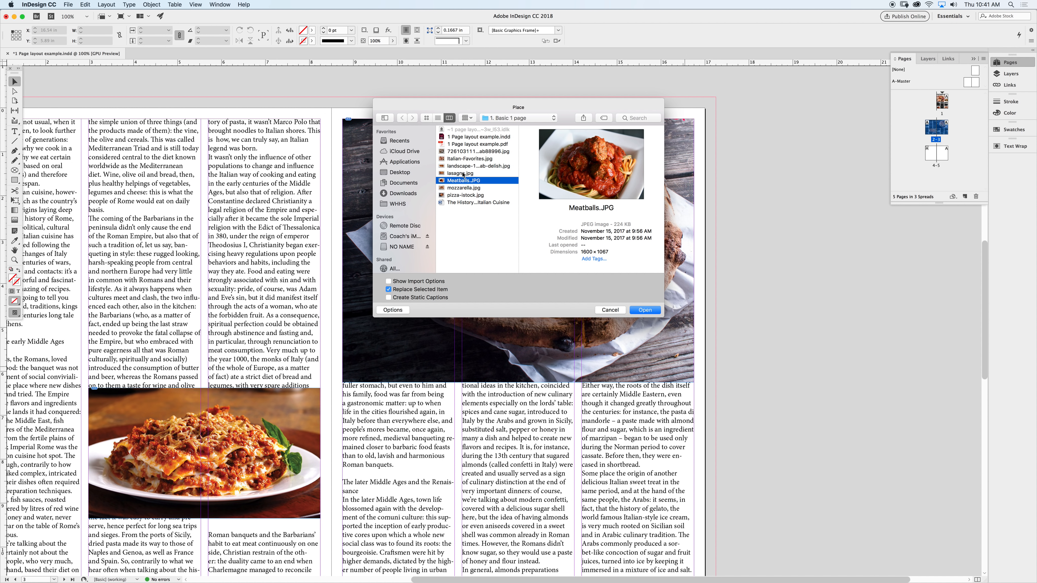
pyautogui.click(463, 173)
pyautogui.click(461, 166)
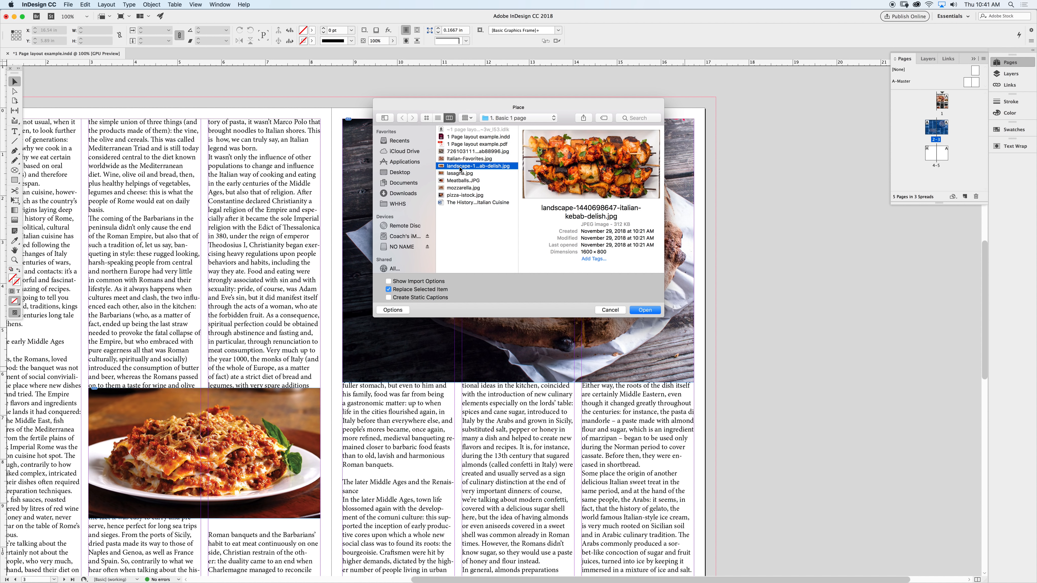
pyautogui.click(644, 310)
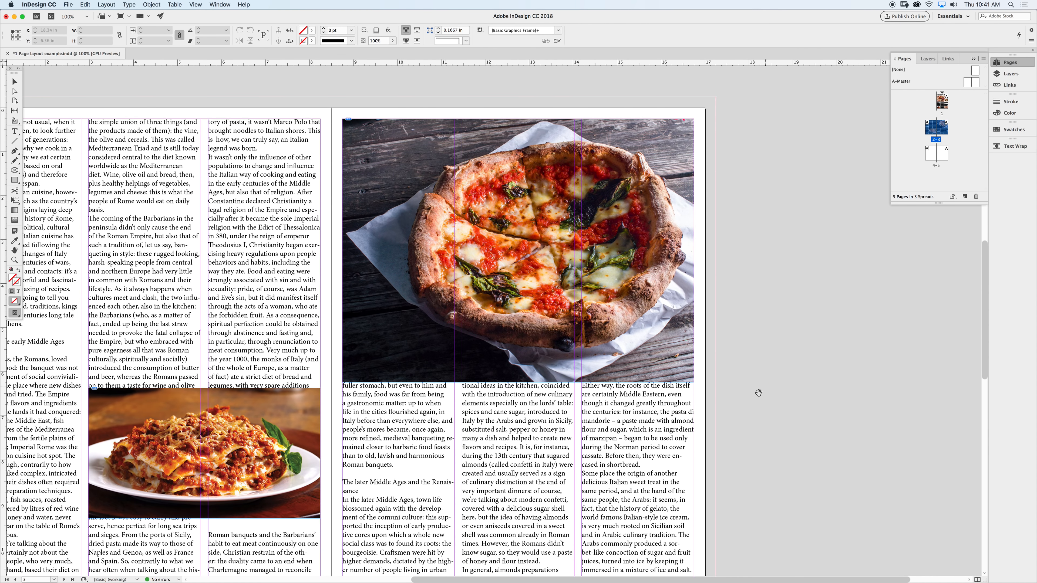
# Place the kebab photo 8 in wide across all three columns of page 4, below the end of the article text
pyautogui.scroll(-20, 758, 392)
pyautogui.hscroll(-5, 694, 107)
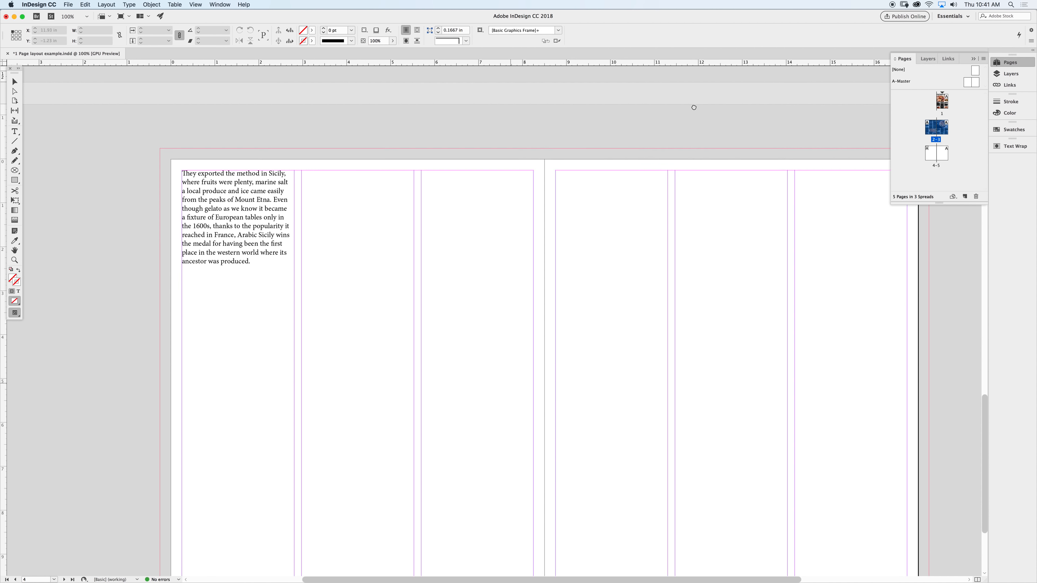
pyautogui.hscroll(2, 286, 314)
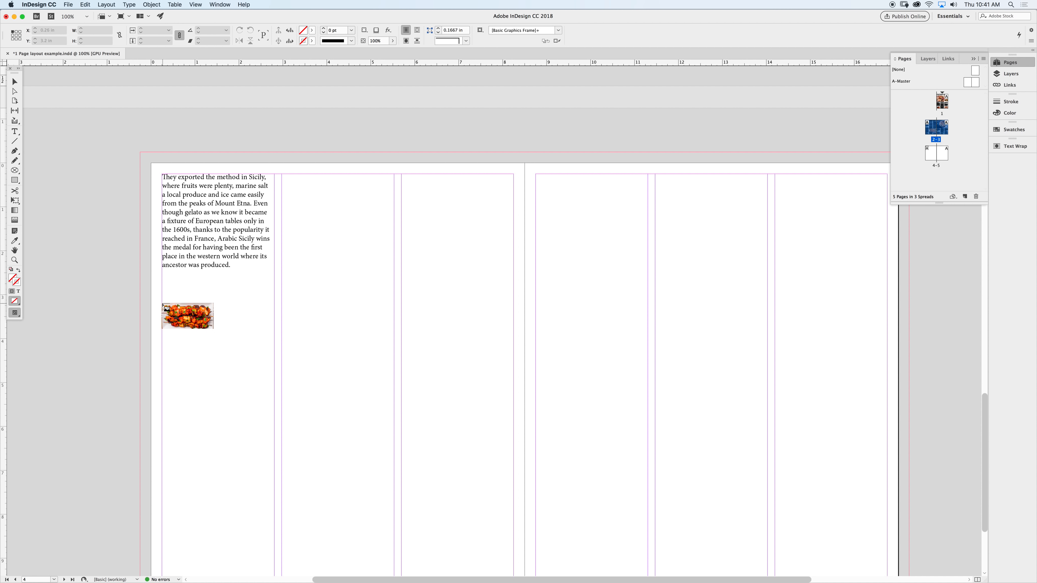
pyautogui.moveTo(163, 305); pyautogui.dragTo(513, 468)
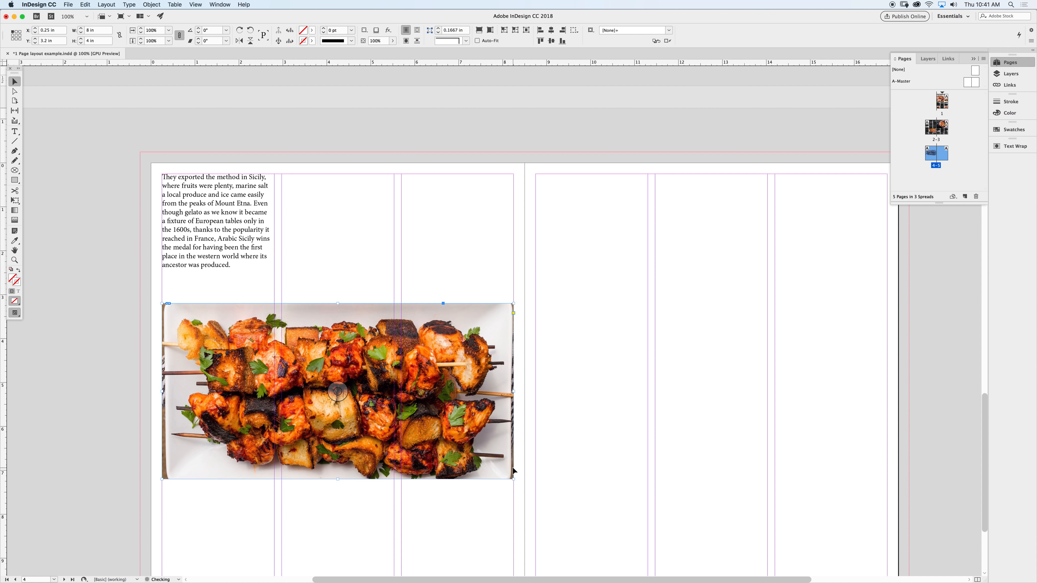
pyautogui.click(77, 172)
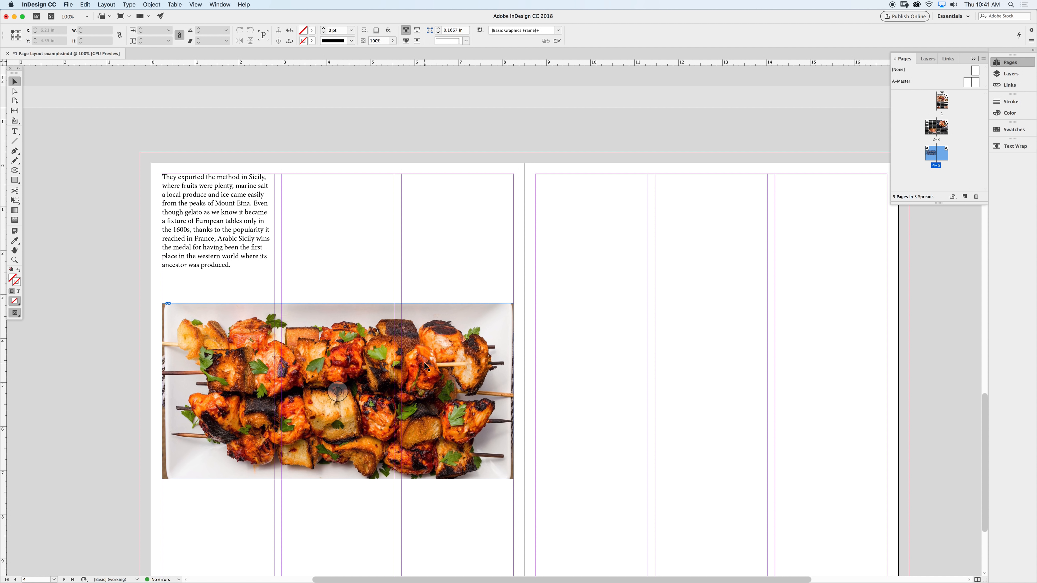
pyautogui.press('super+d')
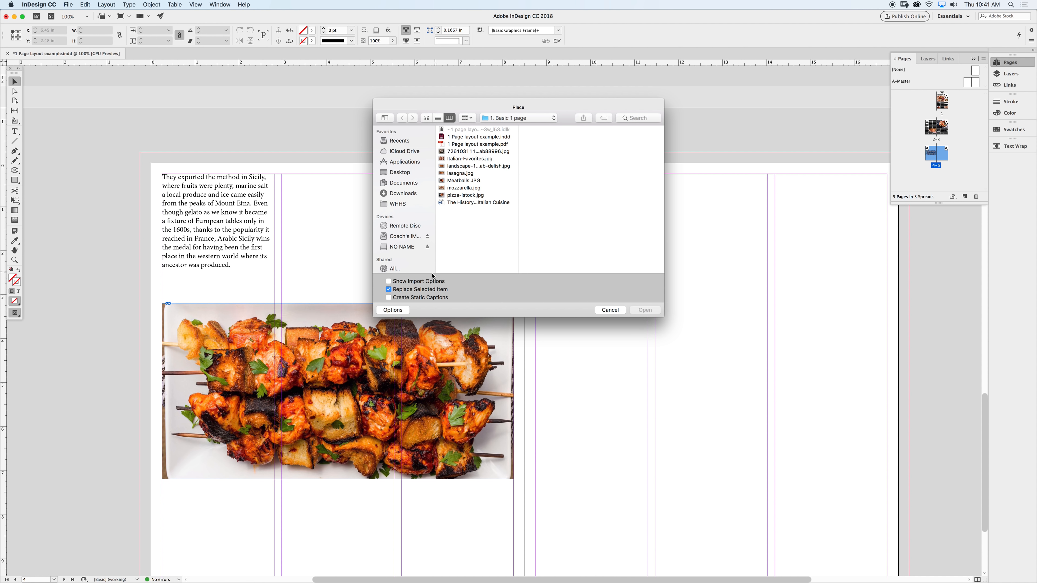
pyautogui.click(465, 160)
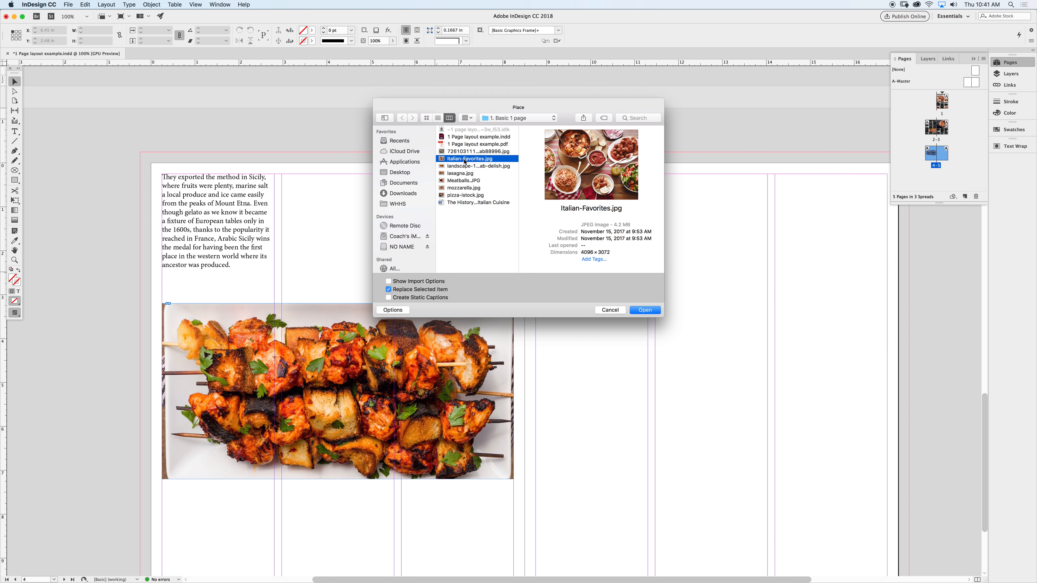
pyautogui.click(463, 166)
pyautogui.click(464, 152)
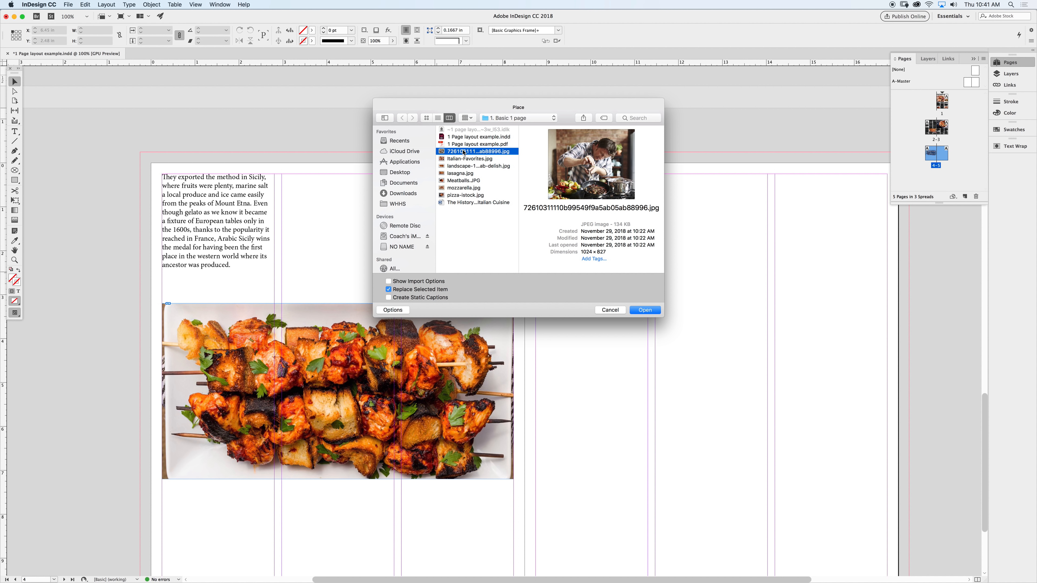
pyautogui.click(647, 311)
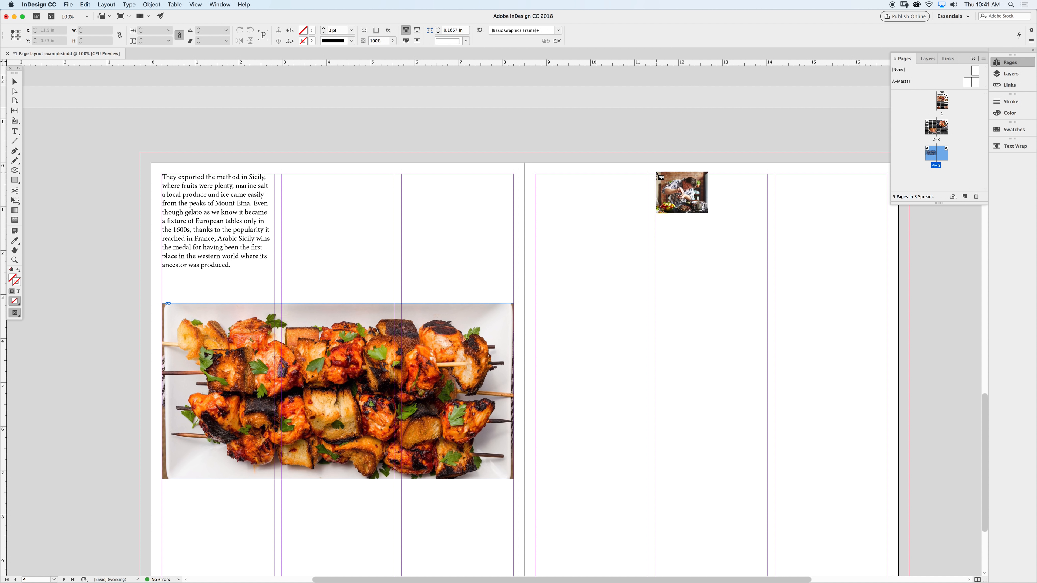
pyautogui.moveTo(656, 176); pyautogui.dragTo(888, 384)
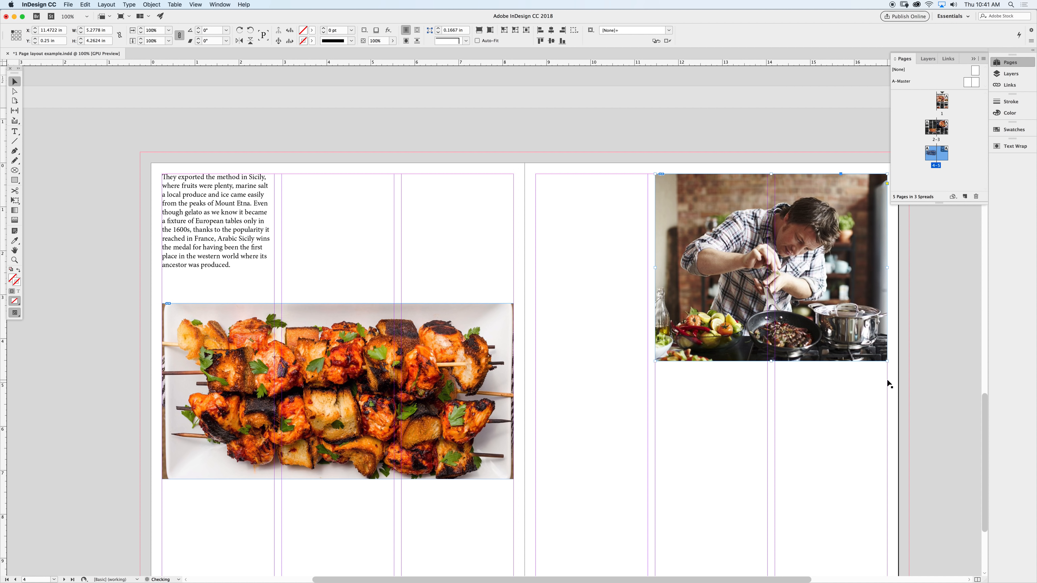
pyautogui.click(585, 128)
# Examine the overall layout of all five pages, comparing photo placement on the cover and the facing spreads
pyautogui.keyDown('alt'); pyautogui.keyDown('super'); pyautogui.click(589, 289); pyautogui.keyUp('super'); pyautogui.keyUp('alt')
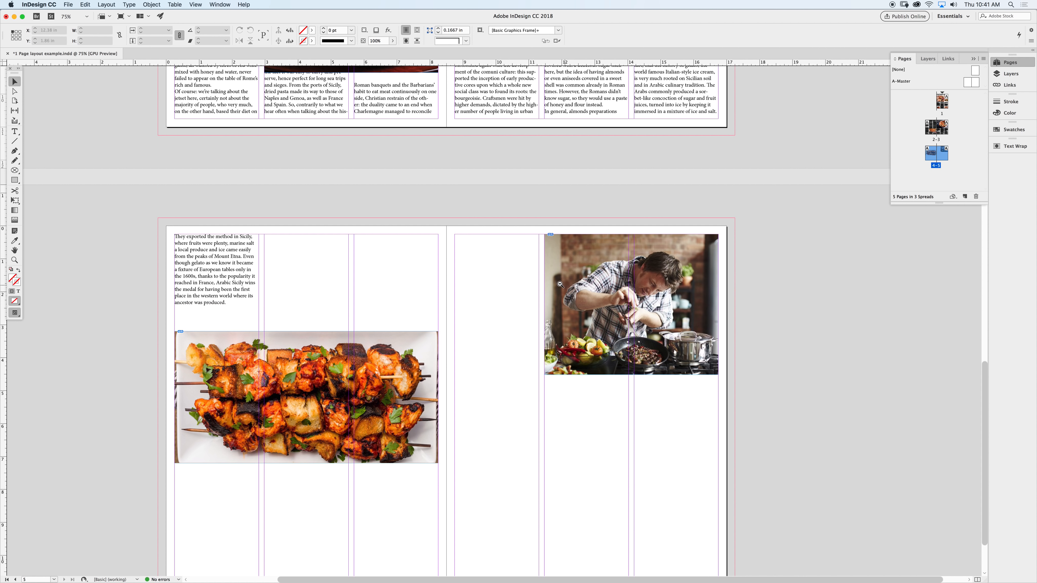
pyautogui.keyDown('alt'); pyautogui.keyDown('super'); pyautogui.click(514, 262); pyautogui.keyUp('super'); pyautogui.keyUp('alt')
pyautogui.keyDown('alt'); pyautogui.keyDown('super'); pyautogui.click(547, 256); pyautogui.keyUp('super'); pyautogui.keyUp('alt')
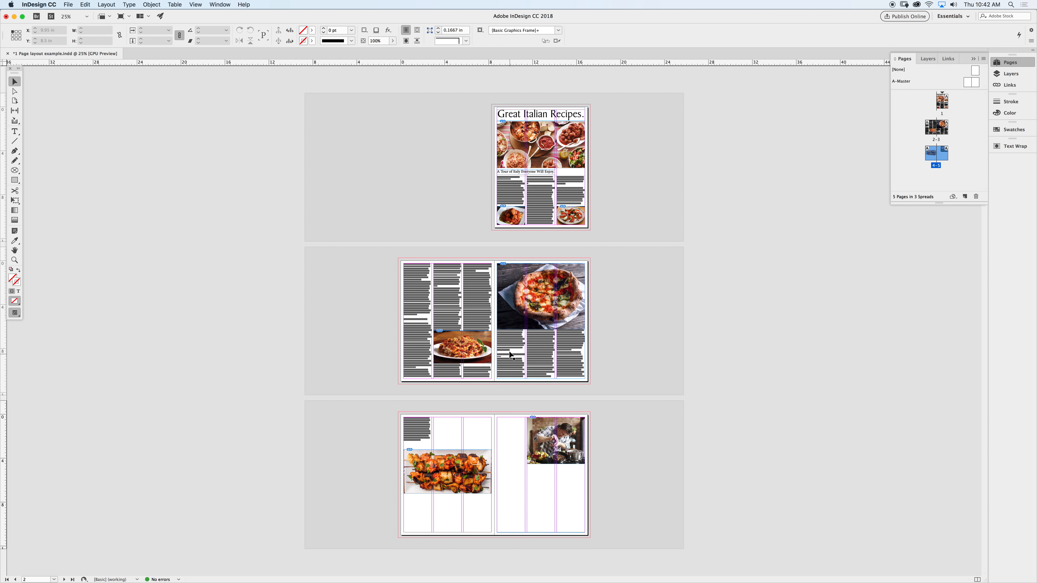
pyautogui.click(636, 305)
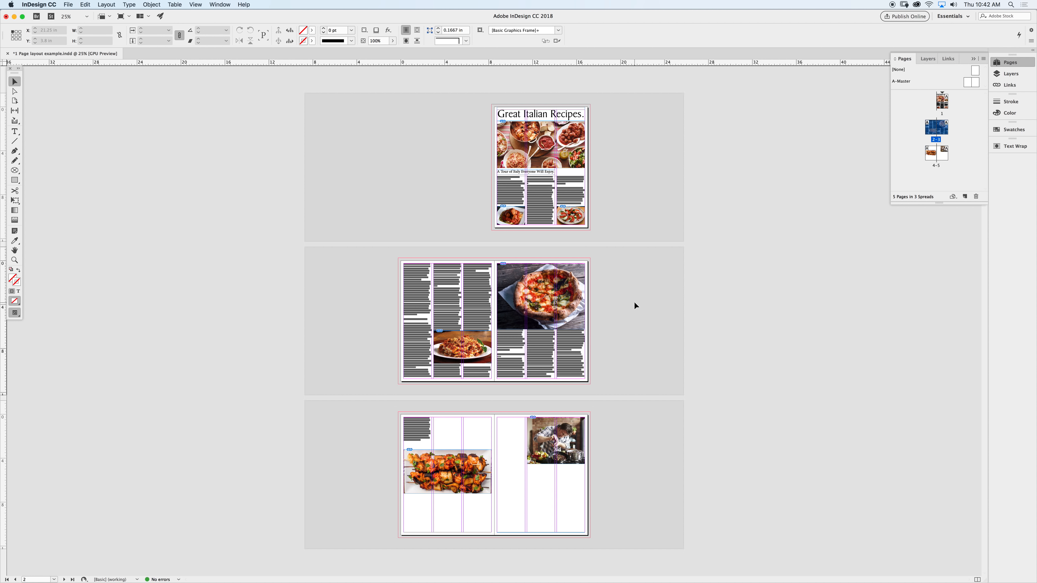
pyautogui.keyDown('super'); pyautogui.click(511, 363); pyautogui.keyUp('super')
pyautogui.moveTo(739, 353); pyautogui.dragTo(728, 431)
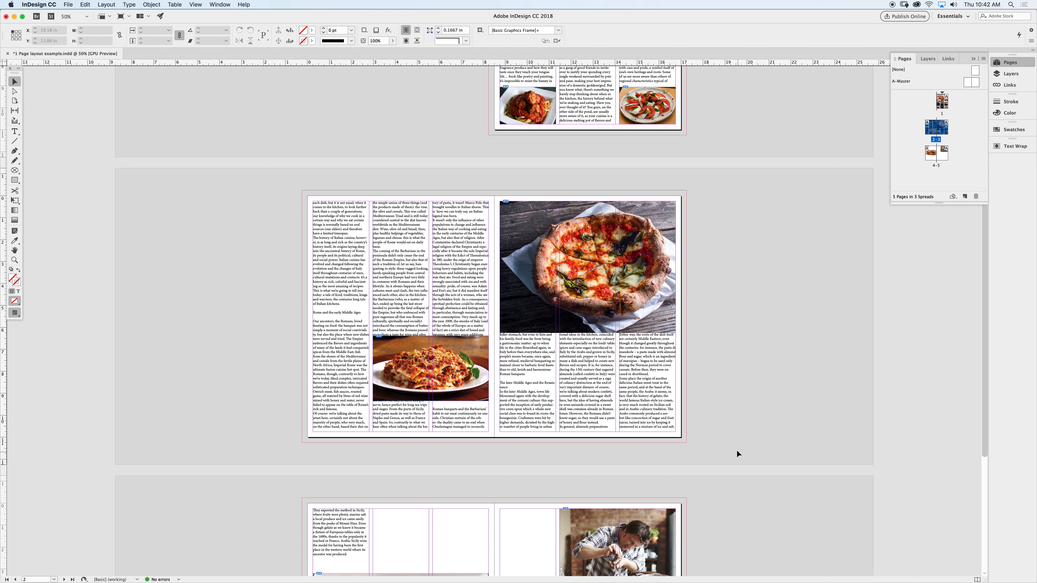
pyautogui.scroll(10, 731, 430)
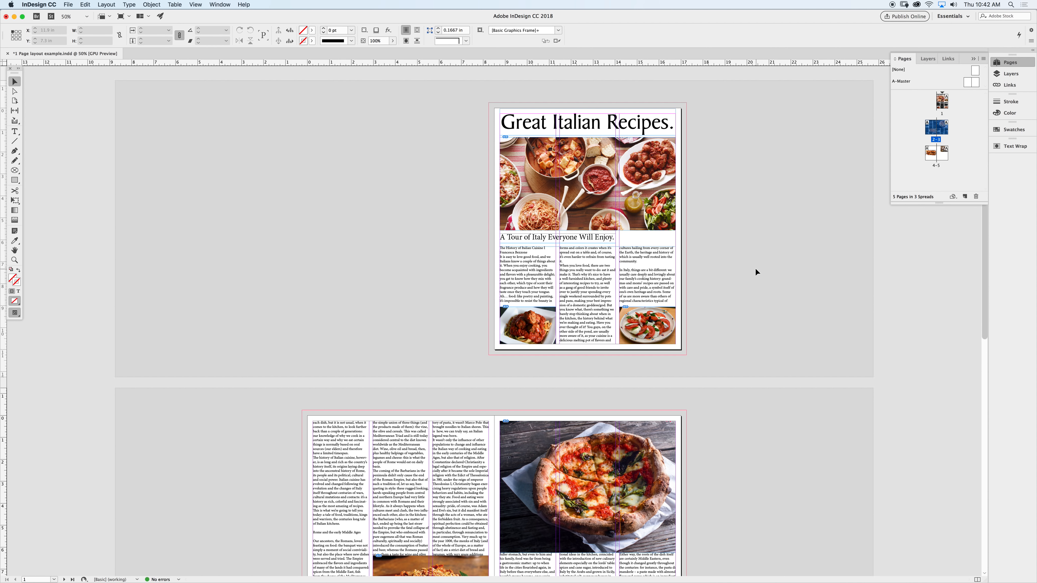
pyautogui.scroll(-5, 775, 474)
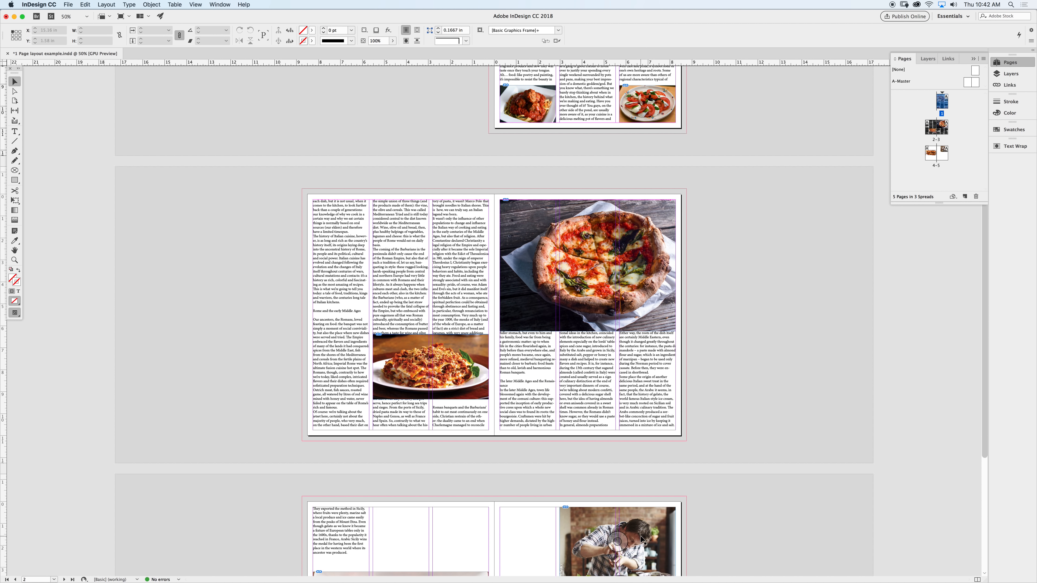
pyautogui.click(727, 457)
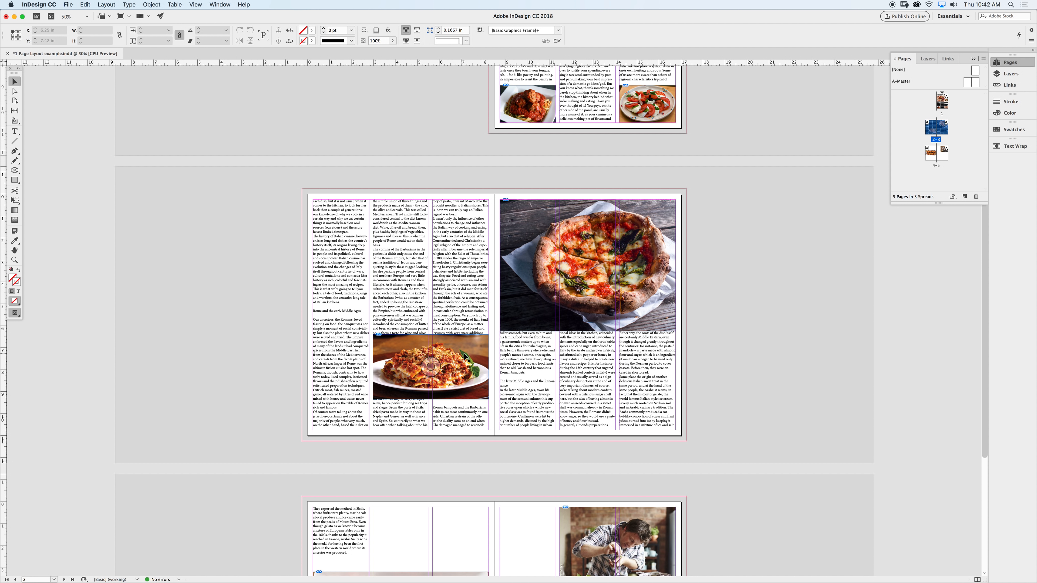
# Move the lasagna photo from page 2 down to the top edge of the pages 4-5 spread, and the chef photo to page 2's first two columns
pyautogui.moveTo(386, 359); pyautogui.dragTo(444, 506)
pyautogui.moveTo(636, 543); pyautogui.dragTo(387, 218)
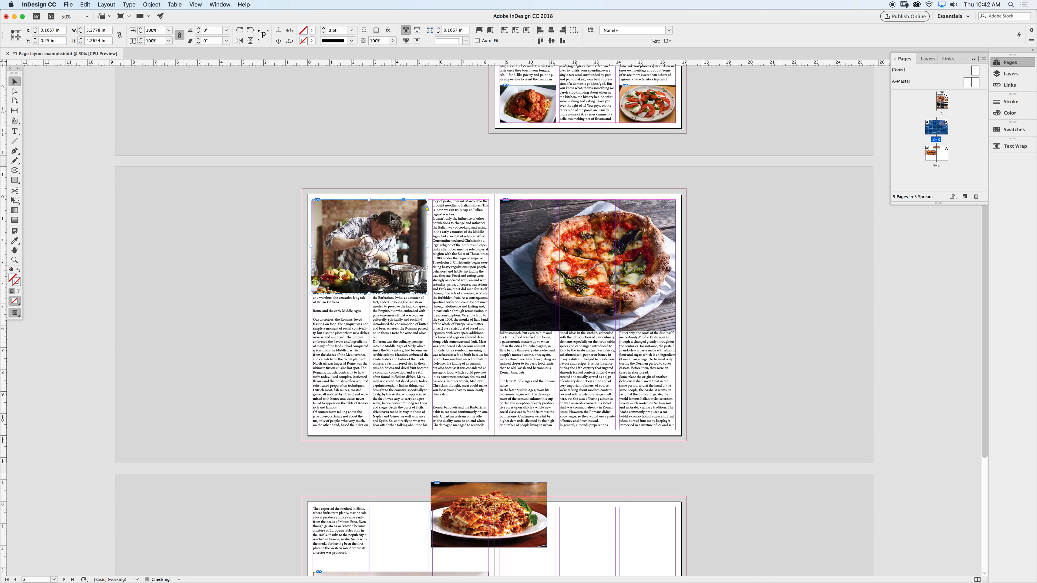
pyautogui.click(272, 220)
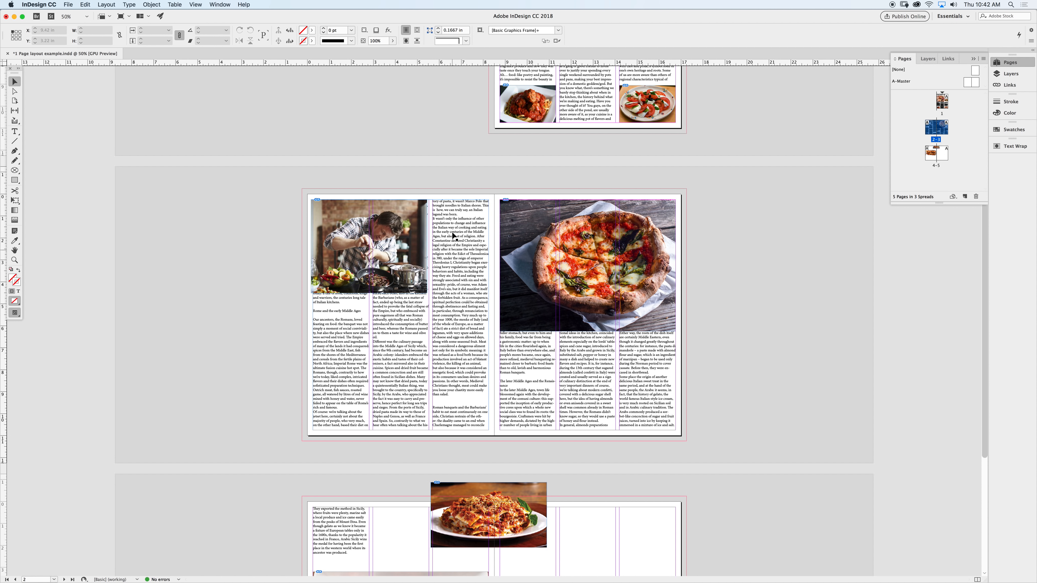
# Examine the cover page's headline, main photo, subheading and article columns with their two small photos
pyautogui.scroll(5, 690, 145)
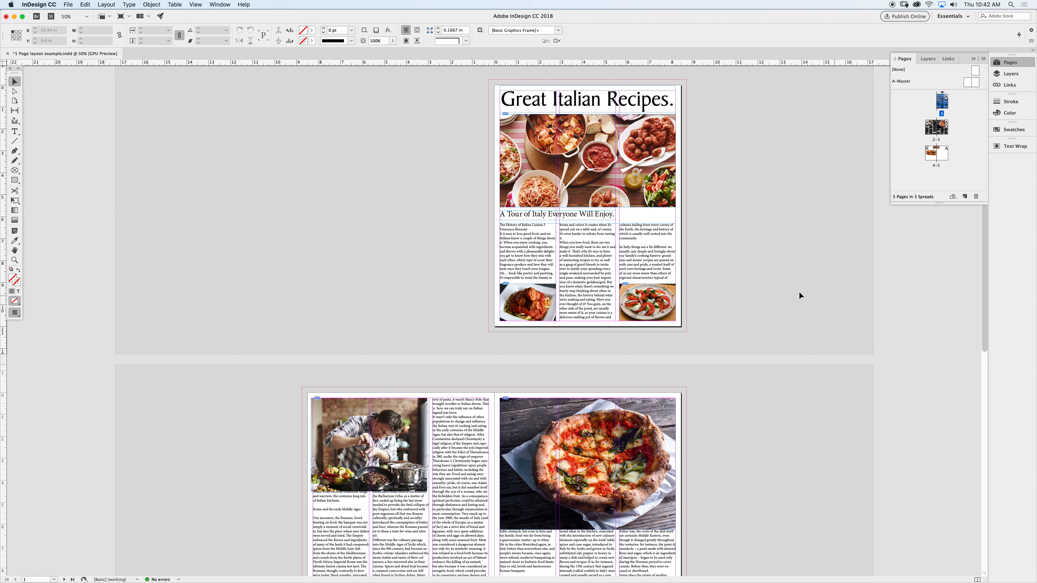
pyautogui.click(579, 287)
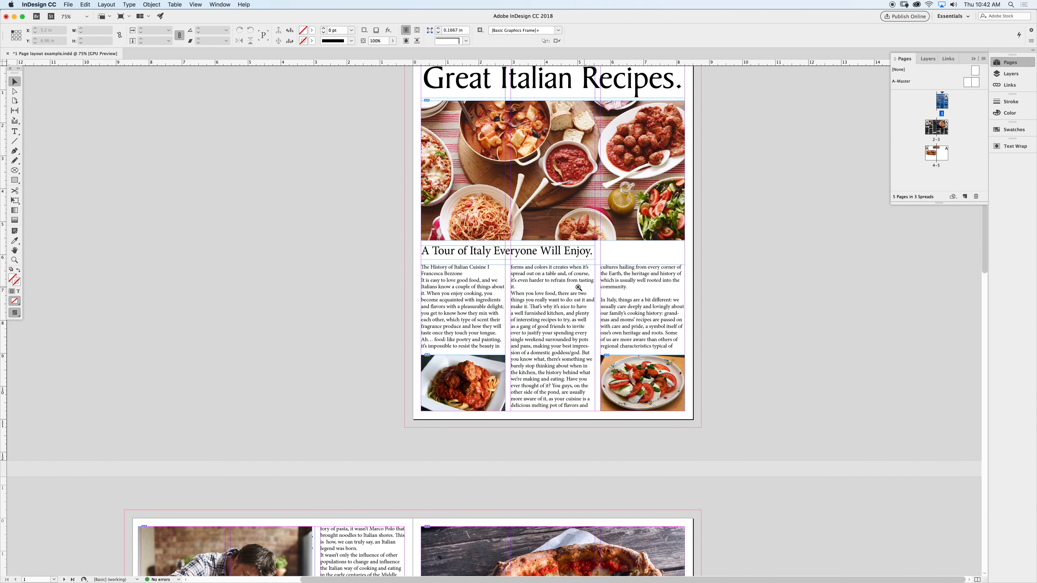
pyautogui.click(524, 300)
pyautogui.click(533, 302)
pyautogui.moveTo(433, 294); pyautogui.dragTo(426, 357)
pyautogui.scroll(5, 499, 186)
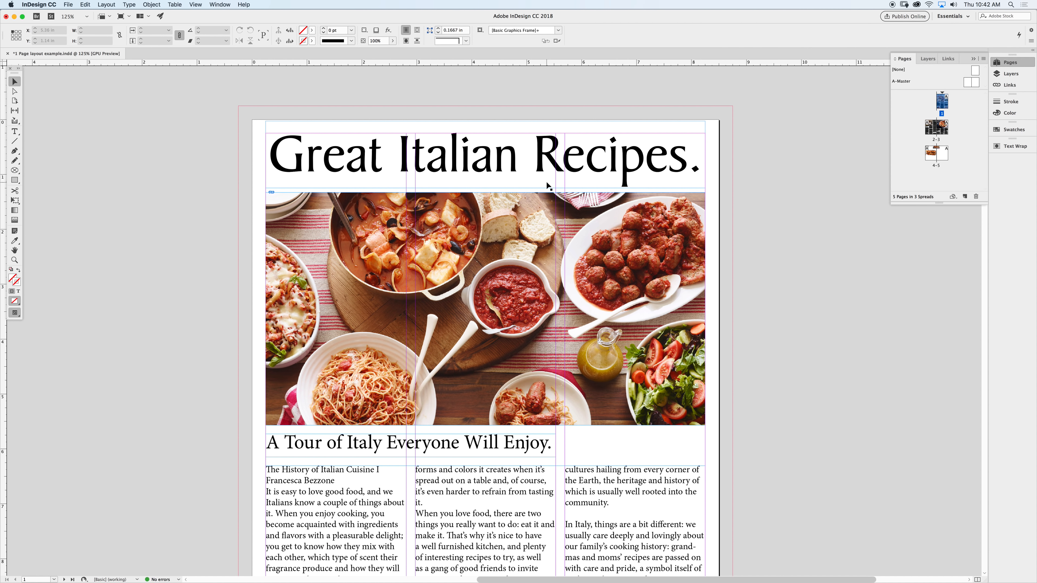
pyautogui.scroll(-6, 546, 185)
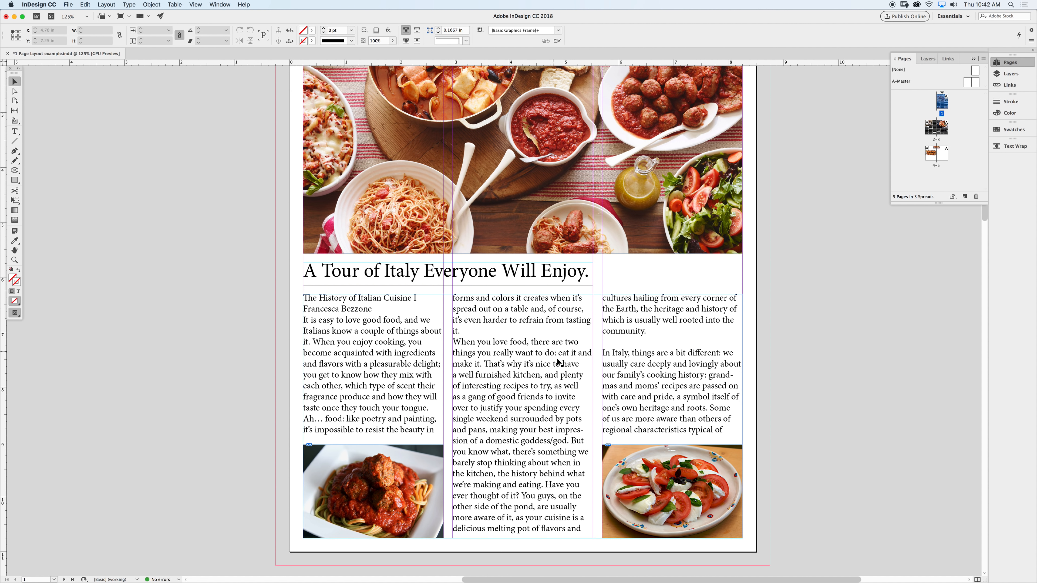
pyautogui.scroll(4, 516, 305)
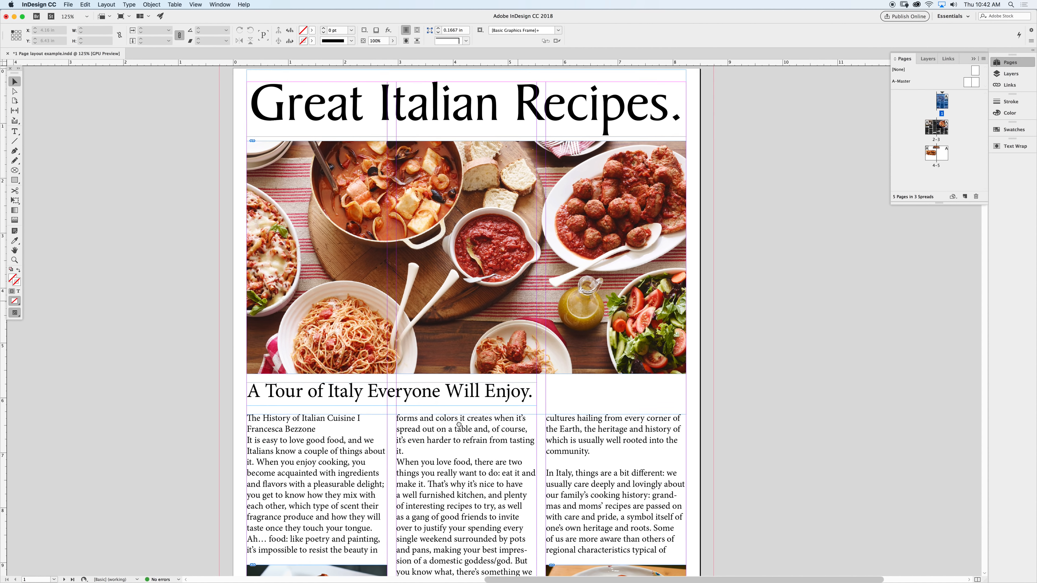
# Inspect the cover article's title and byline lines and the detail of the main food photo up close
pyautogui.press('super+equal')
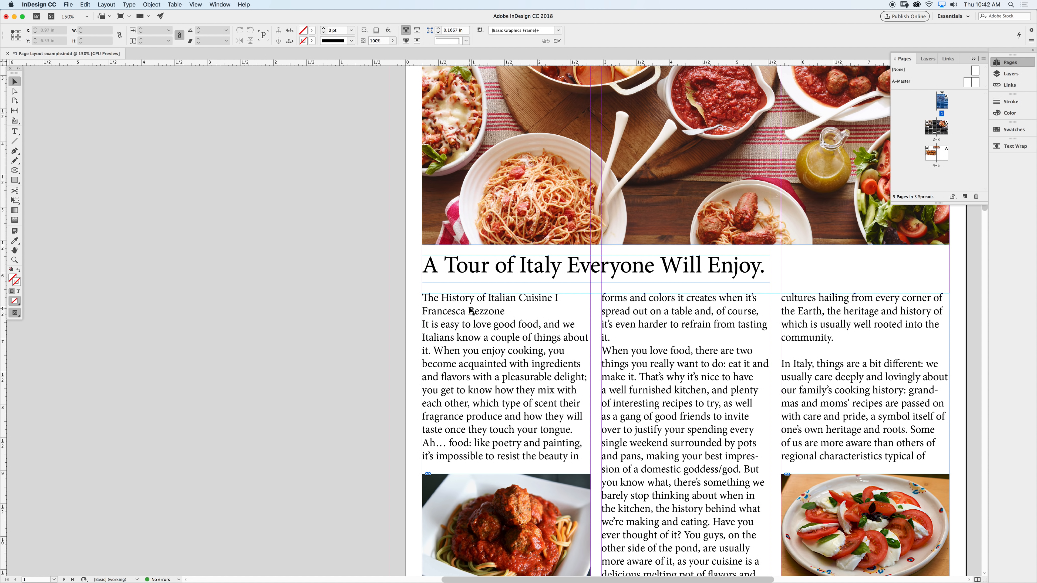
pyautogui.doubleClick(564, 307)
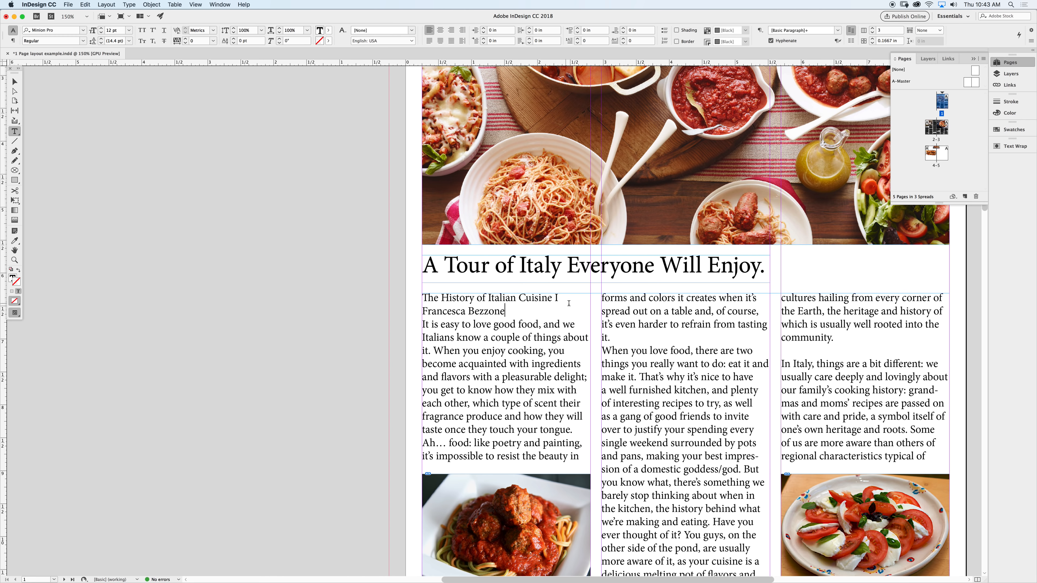
pyautogui.click(15, 82)
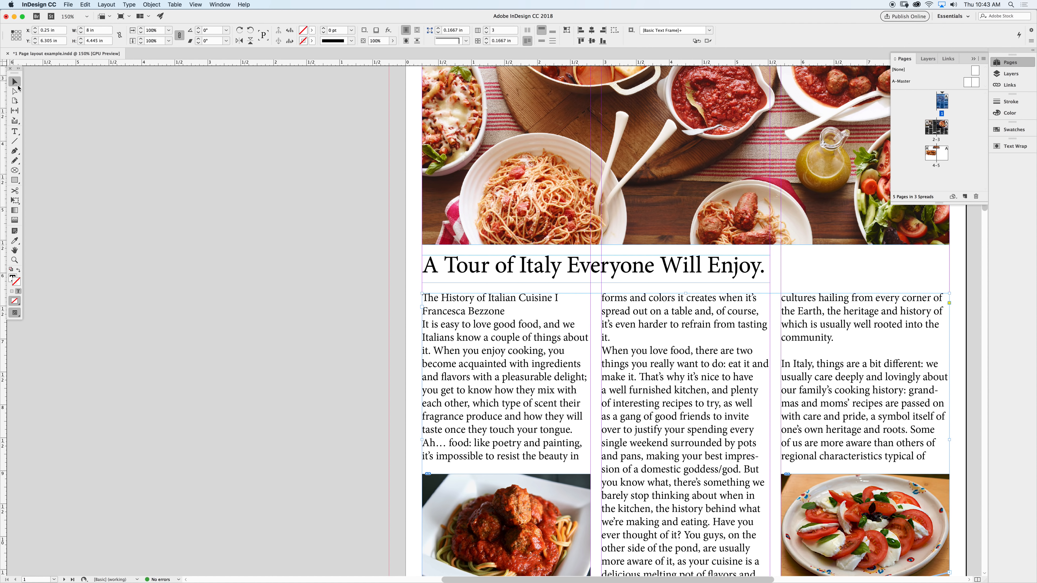
pyautogui.click(680, 249)
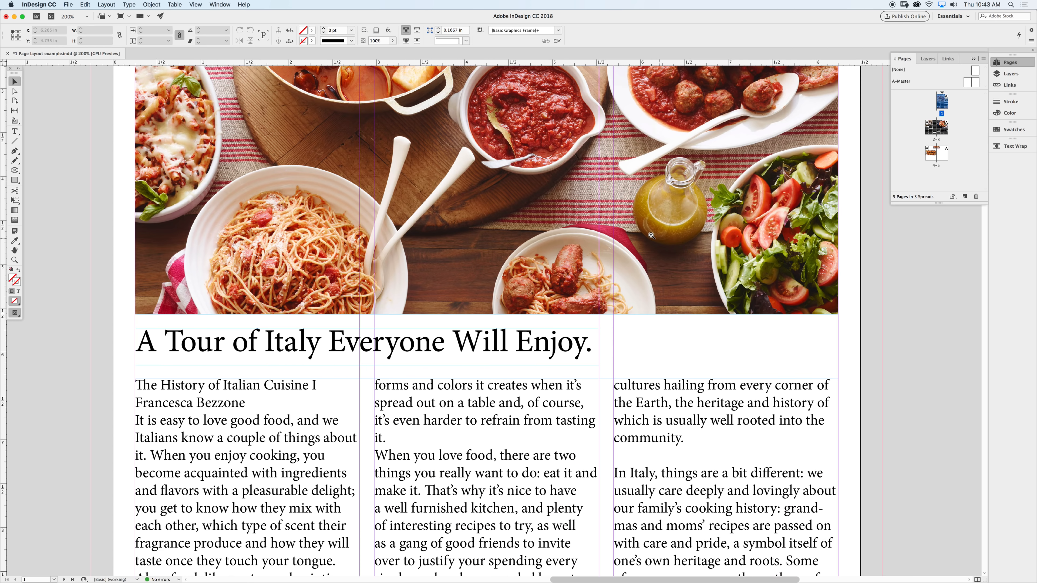
pyautogui.click(633, 230)
pyautogui.click(478, 217)
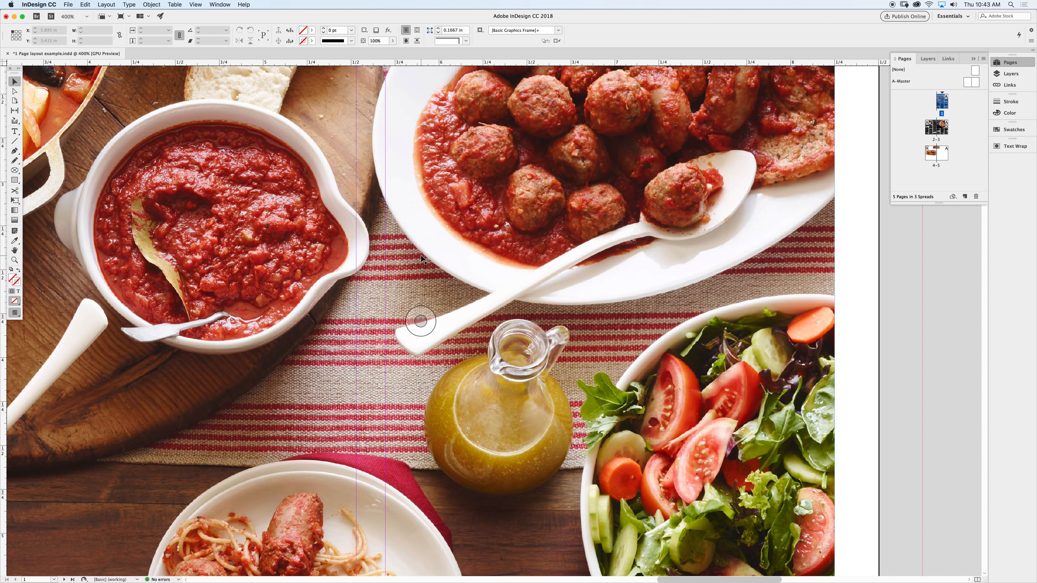
# Copy the cover headline's formatting with the Eyedropper and apply it to the article's title line "The History of Italian Cuisine I"
pyautogui.keyDown('alt'); pyautogui.click(423, 254); pyautogui.keyUp('alt')
pyautogui.keyDown('alt'); pyautogui.click(424, 255); pyautogui.keyUp('alt')
pyautogui.keyDown('alt'); pyautogui.click(423, 255); pyautogui.keyUp('alt')
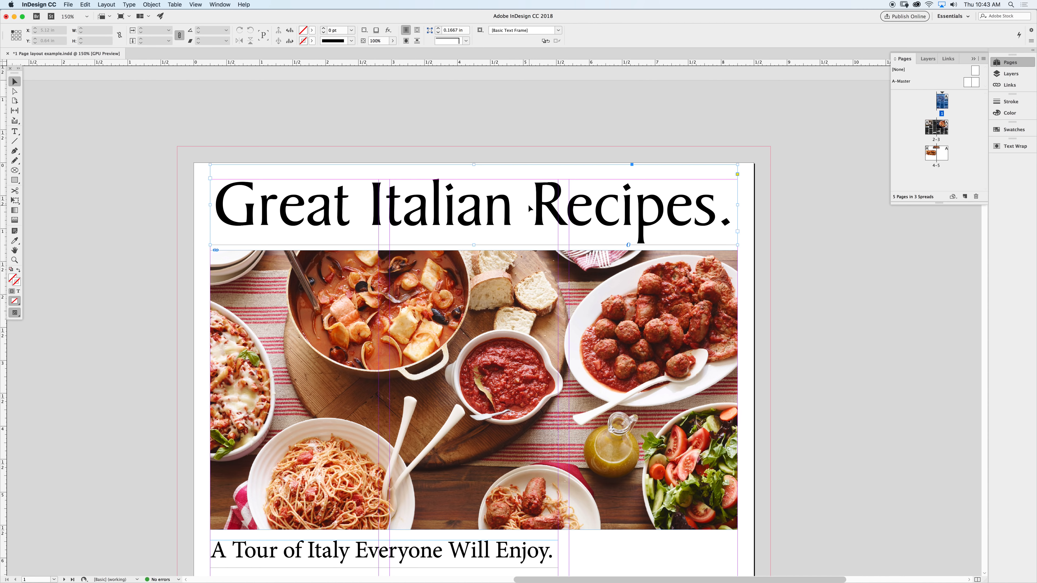
pyautogui.click(590, 219)
pyautogui.click(859, 264)
pyautogui.scroll(-5, 735, 204)
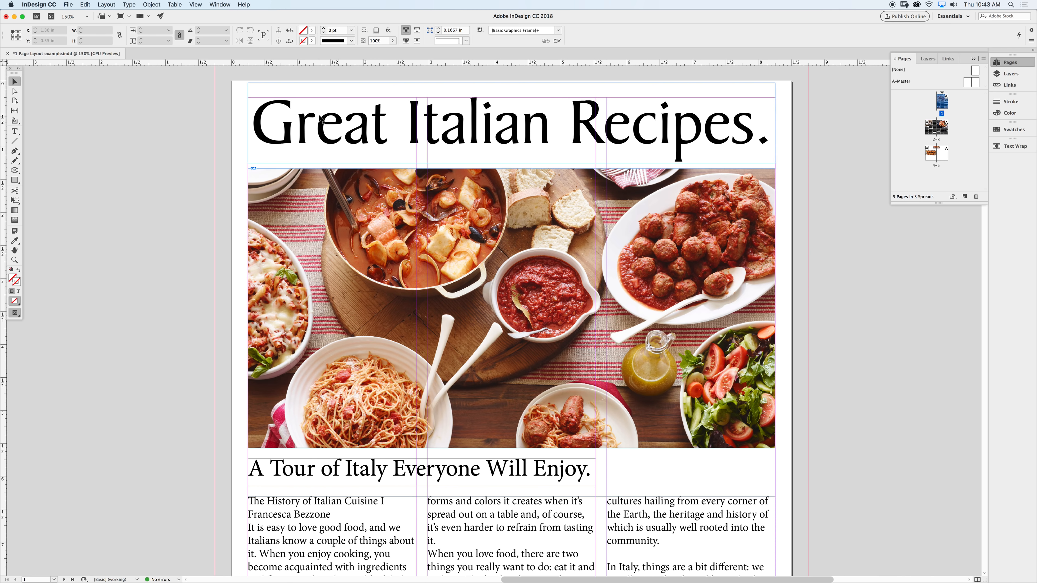
pyautogui.scroll(-1, 322, 121)
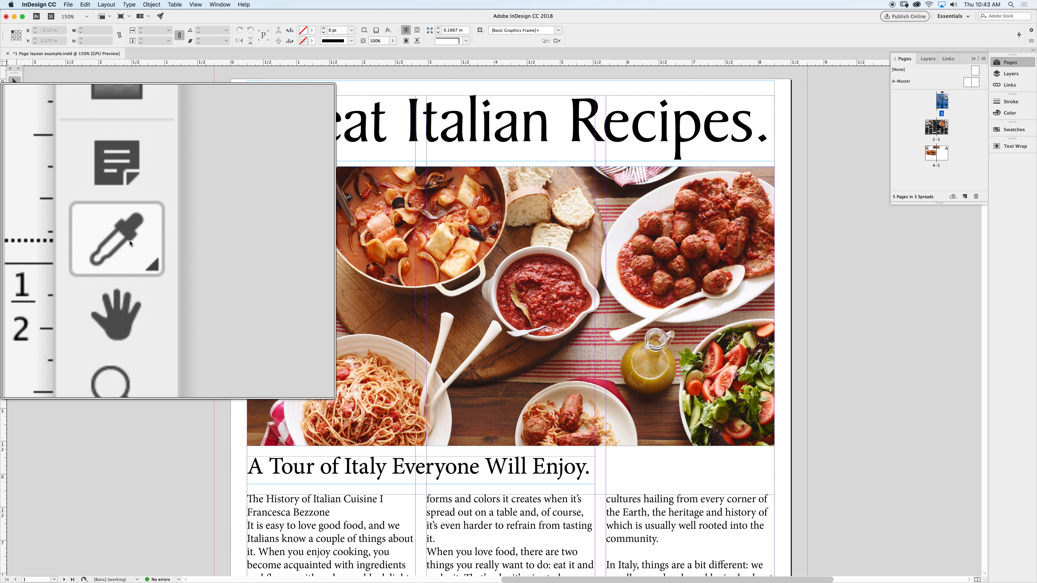
pyautogui.click(129, 239)
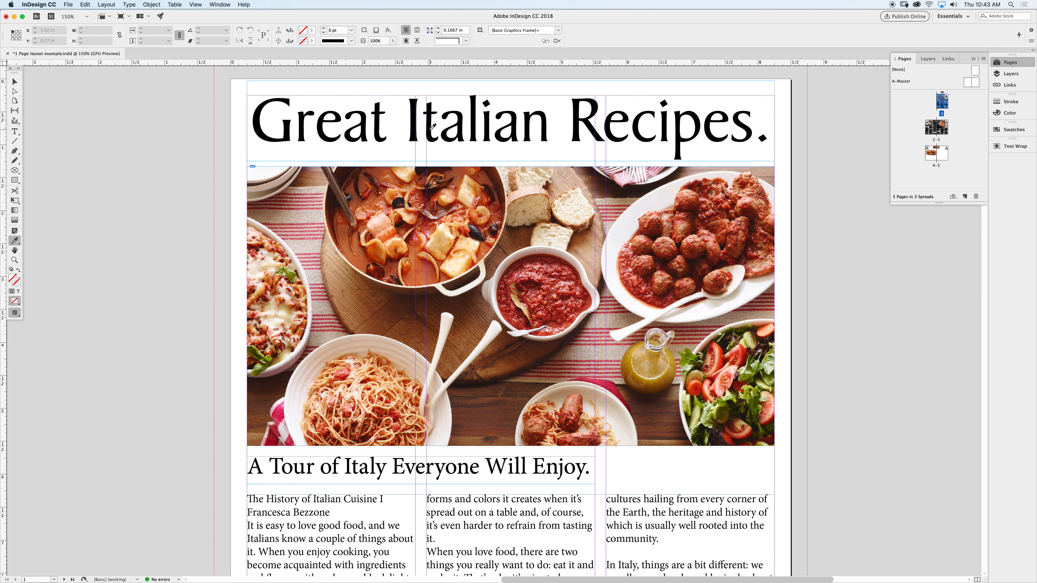
pyautogui.click(473, 128)
pyautogui.scroll(-8, 457, 353)
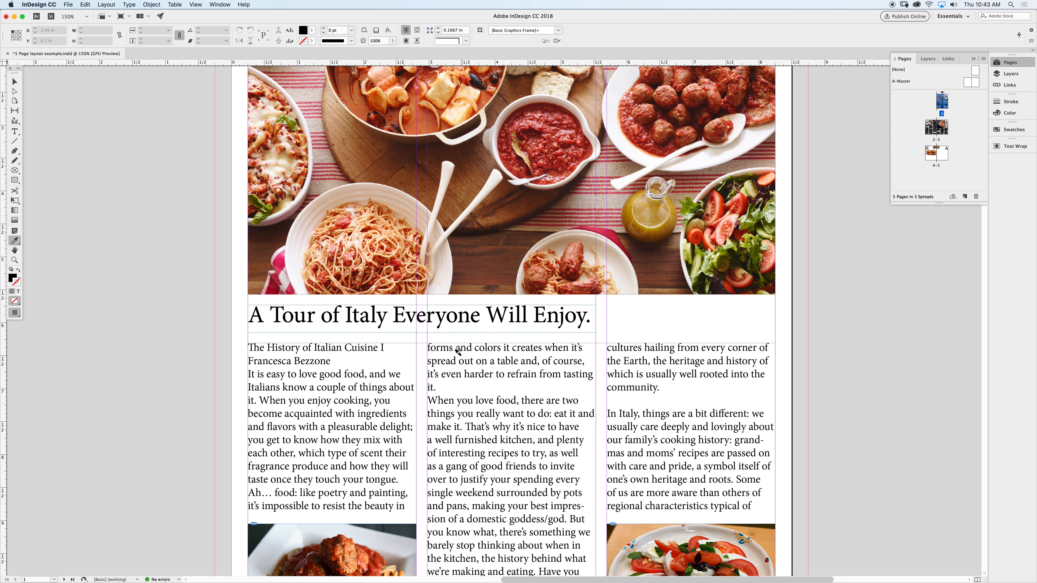
pyautogui.scroll(6, 458, 352)
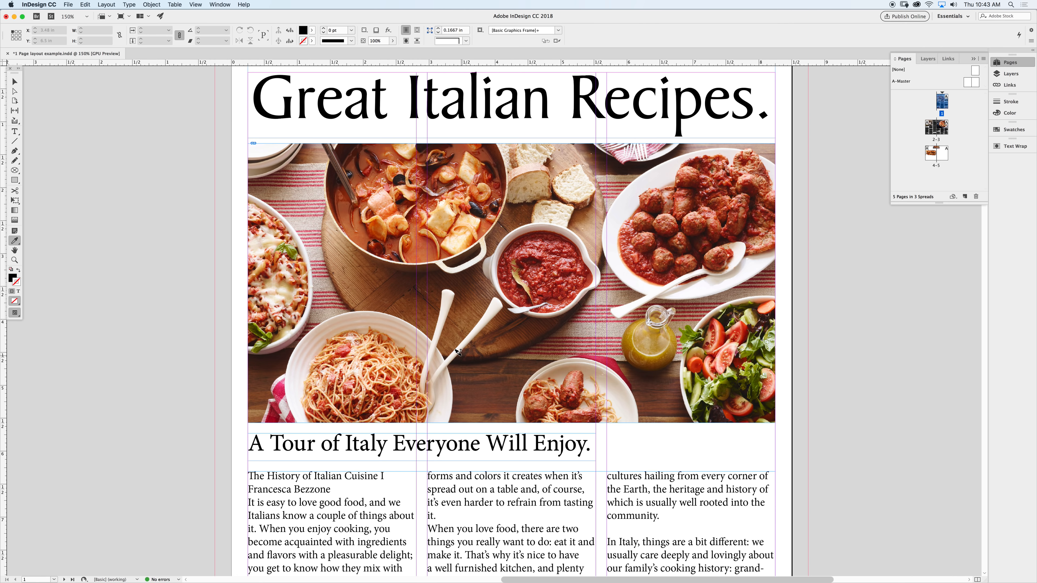
pyautogui.scroll(-10, 460, 460)
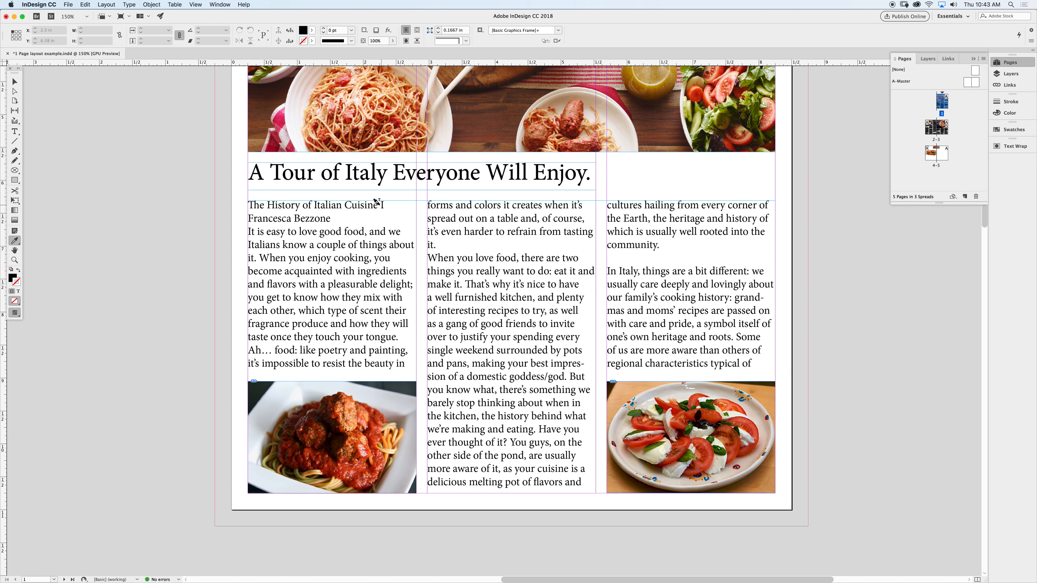
pyautogui.moveTo(383, 204); pyautogui.dragTo(243, 201)
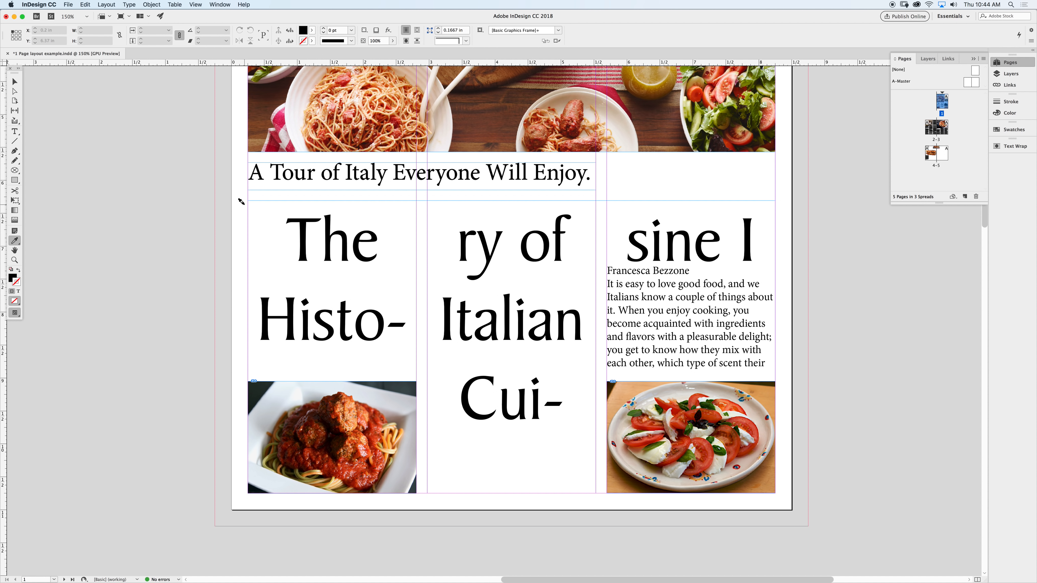
# Move "The History of Italian Cuisine I" out of the article columns into the cover headline, replacing "Great Italian Recipes."
pyautogui.click(15, 131)
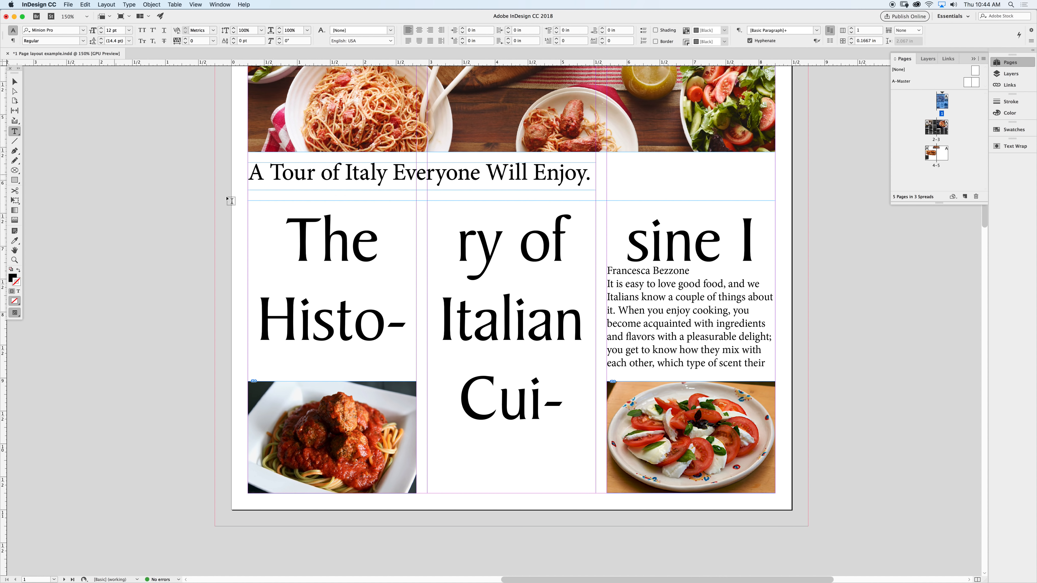
pyautogui.moveTo(762, 244); pyautogui.dragTo(264, 241)
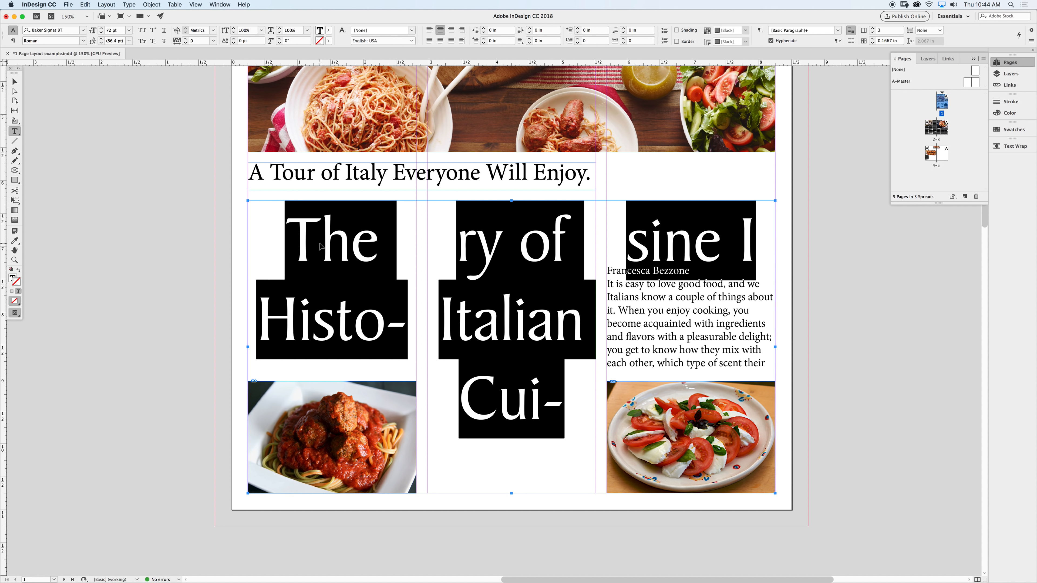
pyautogui.press('BackSpace')
pyautogui.scroll(9, 366, 221)
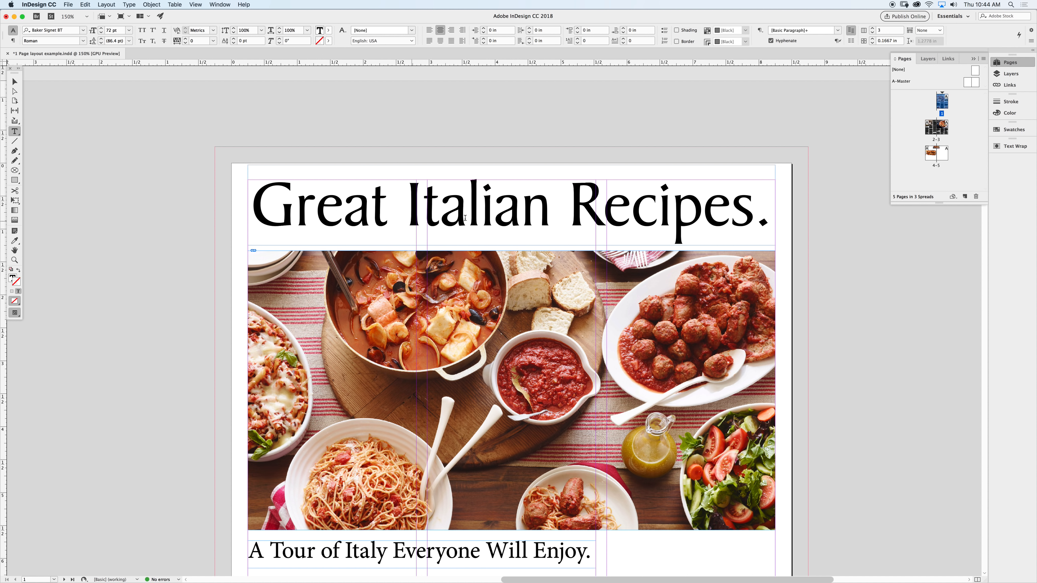
pyautogui.tripleClick(545, 196)
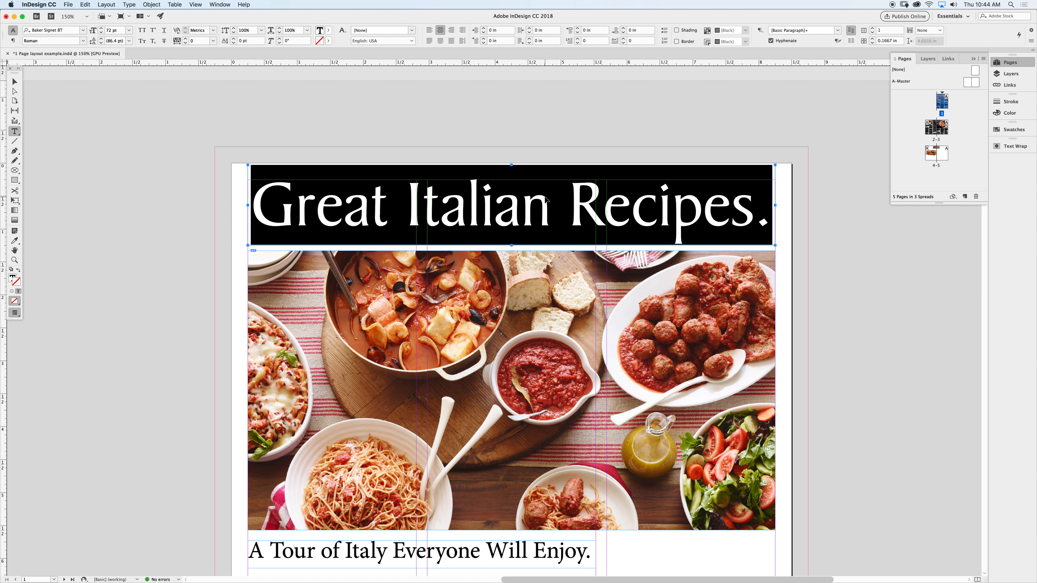
pyautogui.write('The History of Italian')
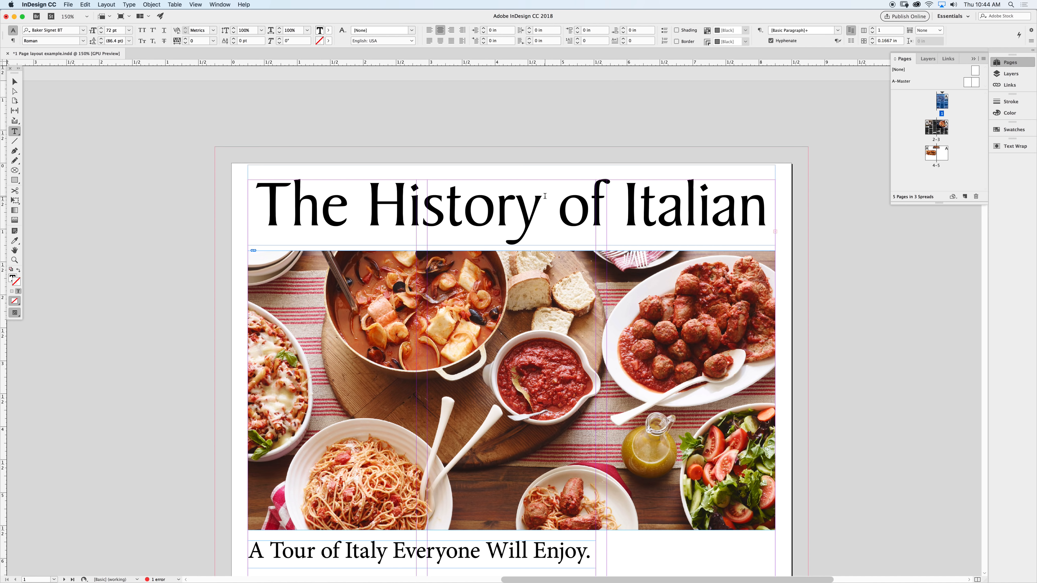
# Reduce the cover headline's font size to 50 pt
pyautogui.hscroll(3, 545, 196)
pyautogui.tripleClick(525, 199)
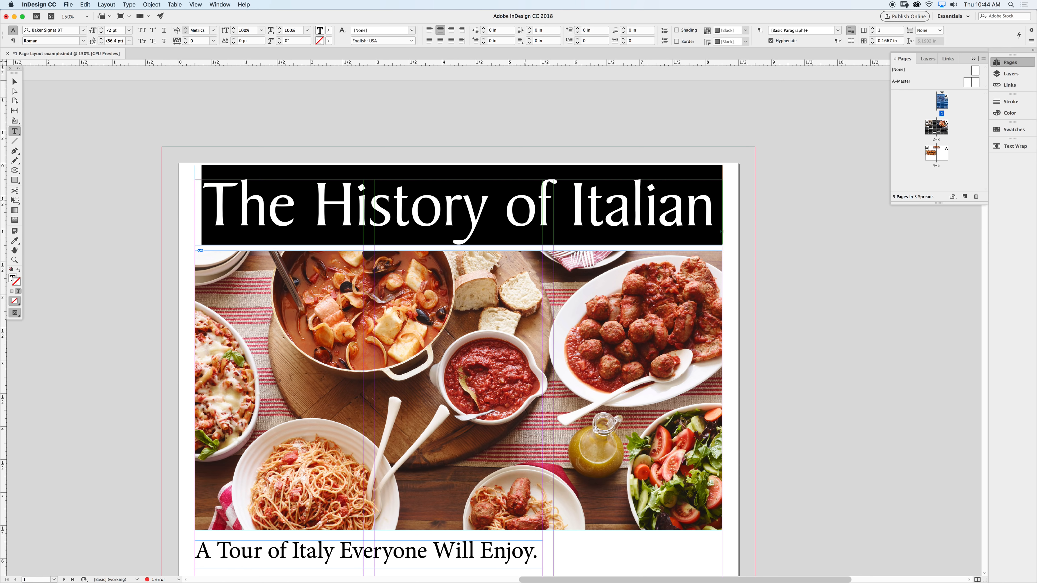
pyautogui.press('super')
pyautogui.press('super+shift+comma')
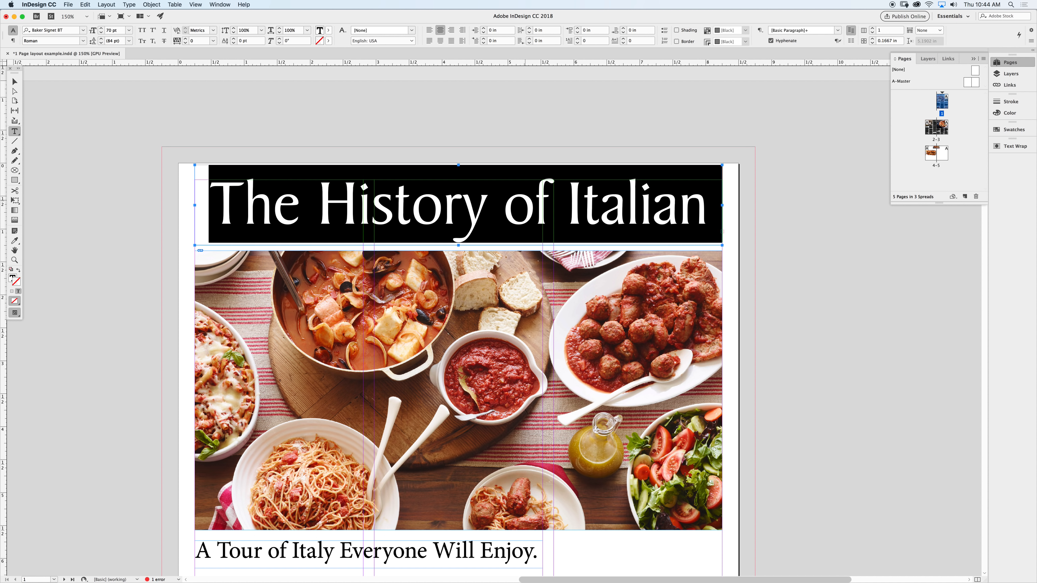
pyautogui.press('super+shift+comma')
pyautogui.press('super+shift+comma')
pyautogui.press('super+shift+comma')
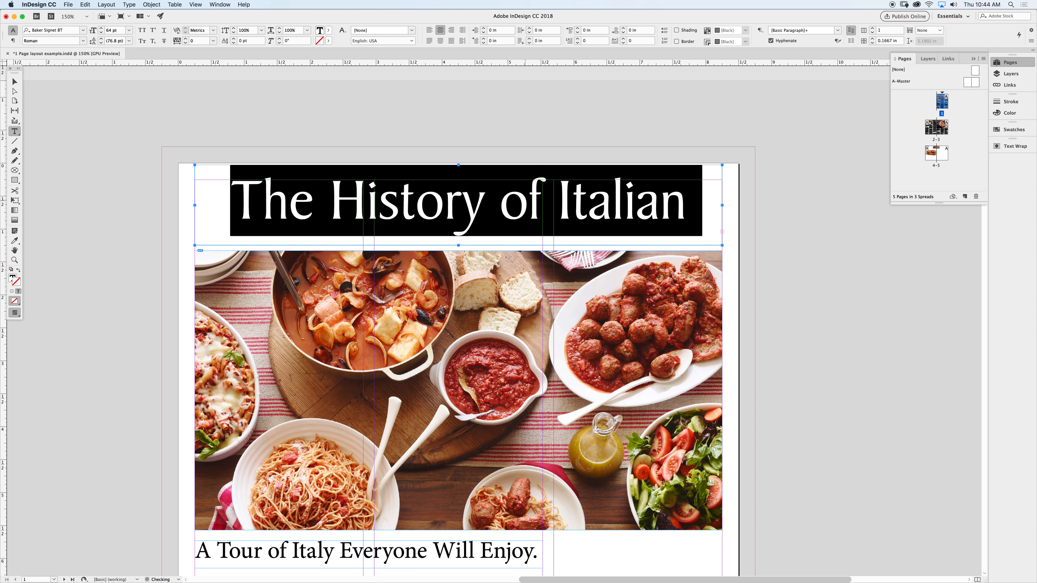
pyautogui.press('super+shift+comma')
pyautogui.press('super+shift+comma')
pyautogui.press('super+shift+comma')
pyautogui.press('super+shift+comma')
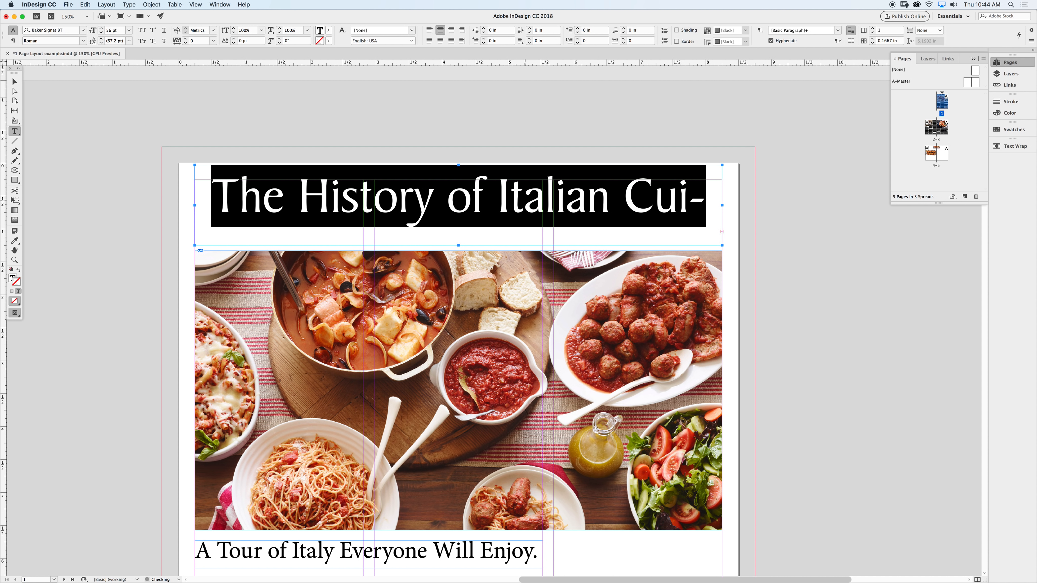
pyautogui.press('super+shift+comma')
pyautogui.press('super+shift+comma')
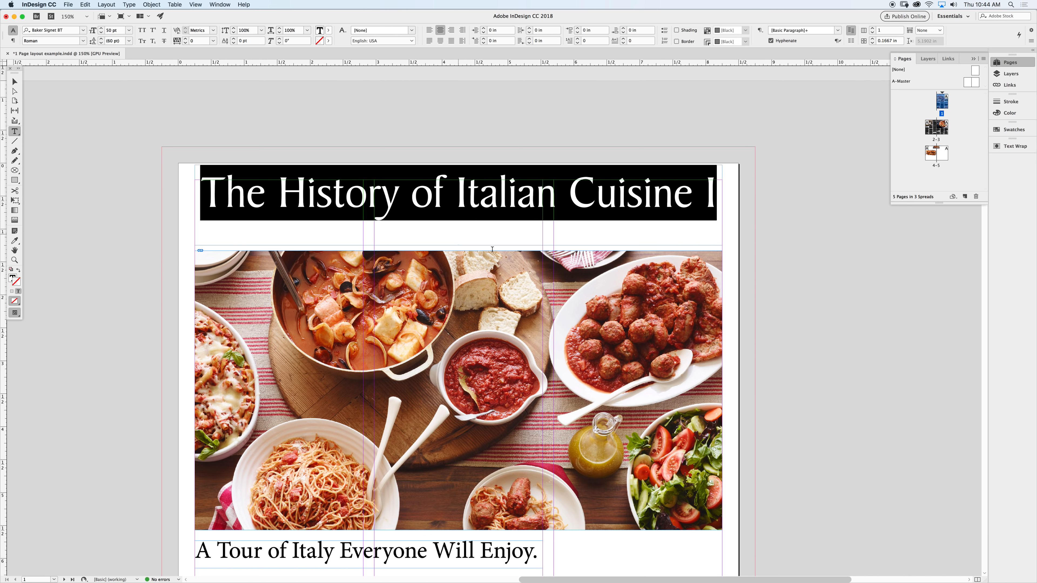
# Remove the trailing "I" from the headline so it reads "The History of Italian Cuisine"
pyautogui.click(691, 199)
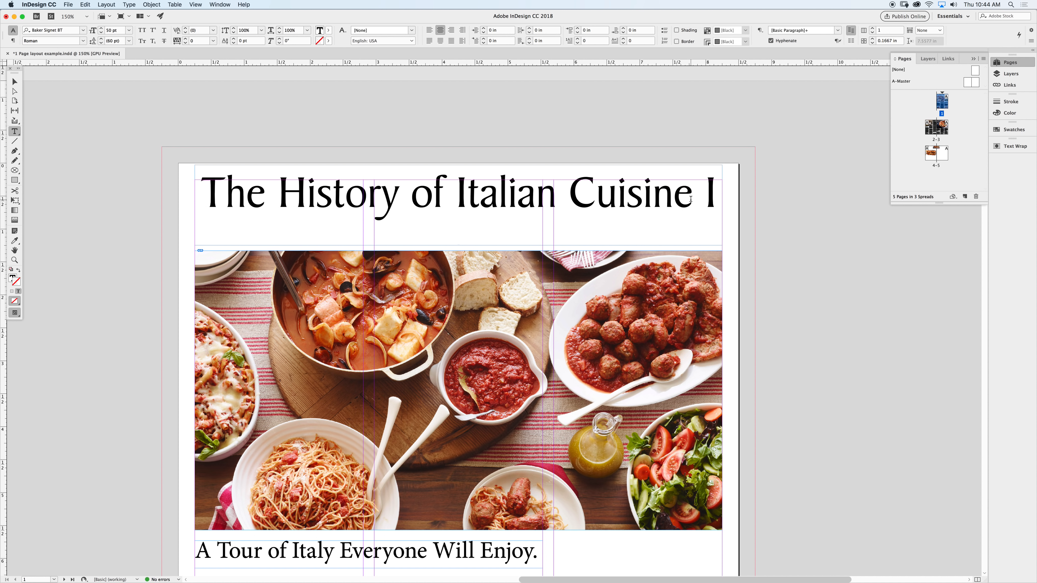
pyautogui.press('Delete')
pyautogui.press('Delete')
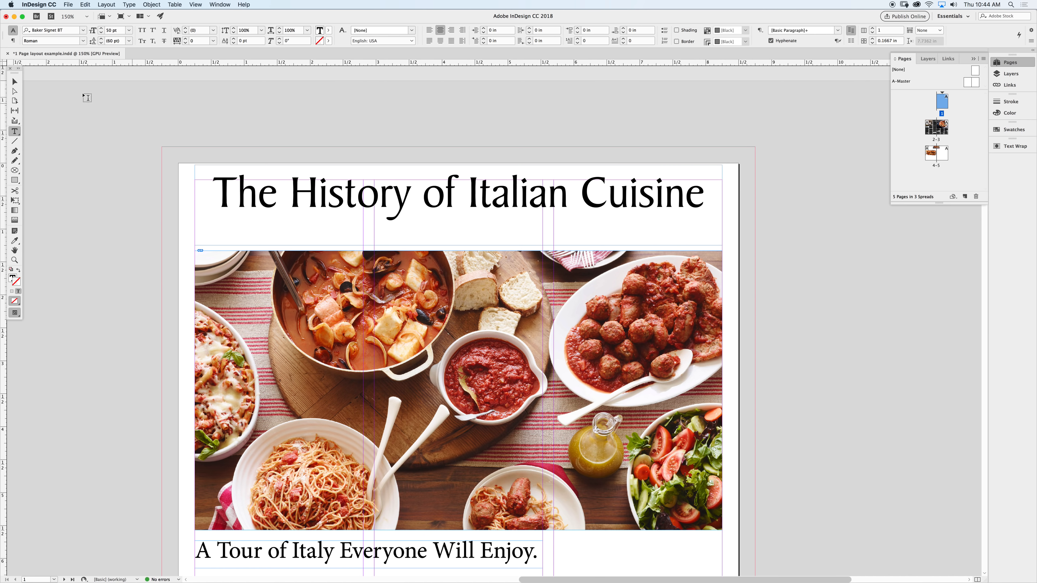
pyautogui.click(18, 83)
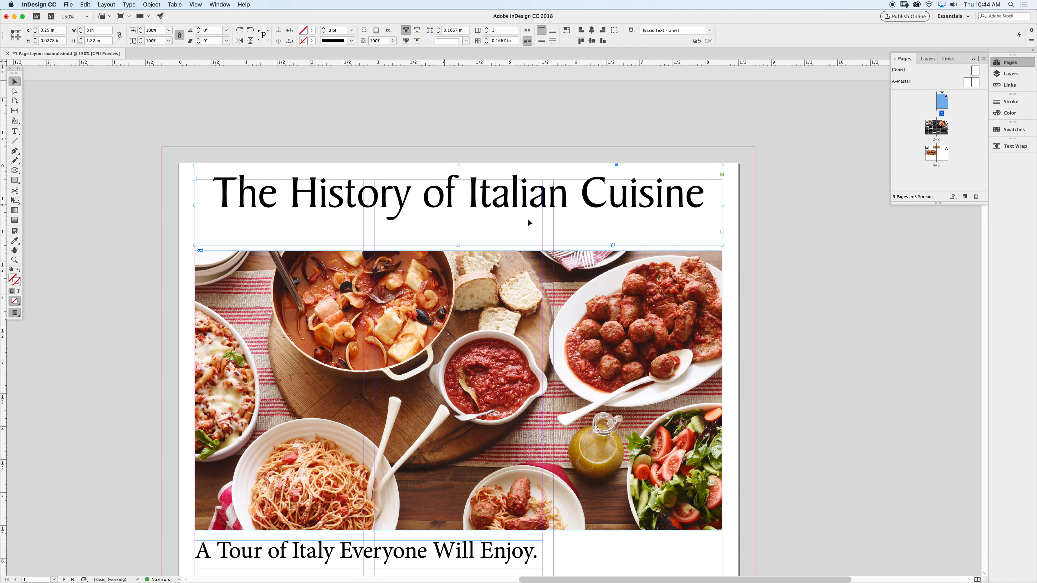
# Increase the font size of the whole cover headline to 74 pt
pyautogui.tripleClick(553, 209)
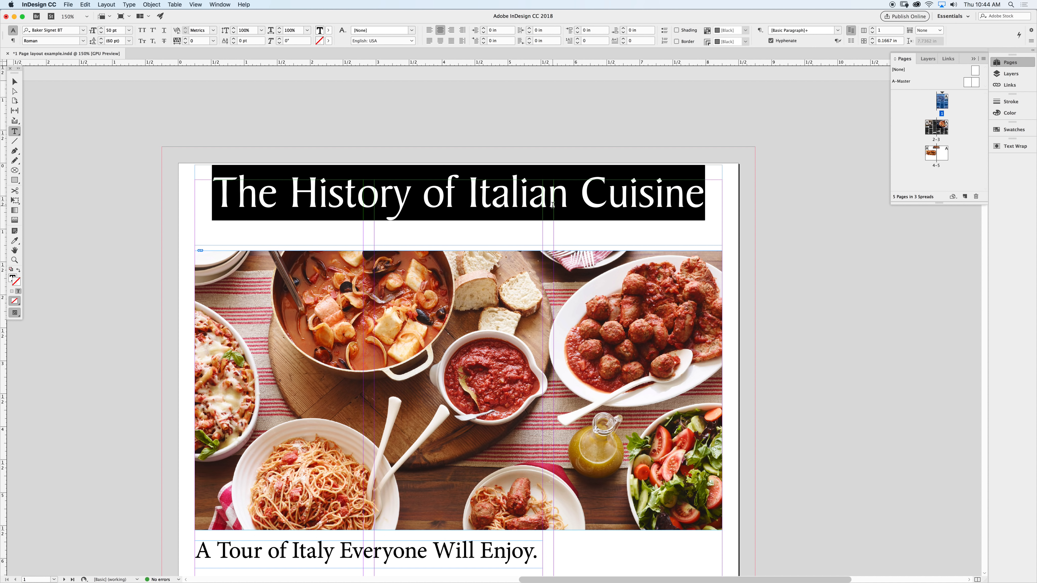
pyautogui.press('super+shift+period')
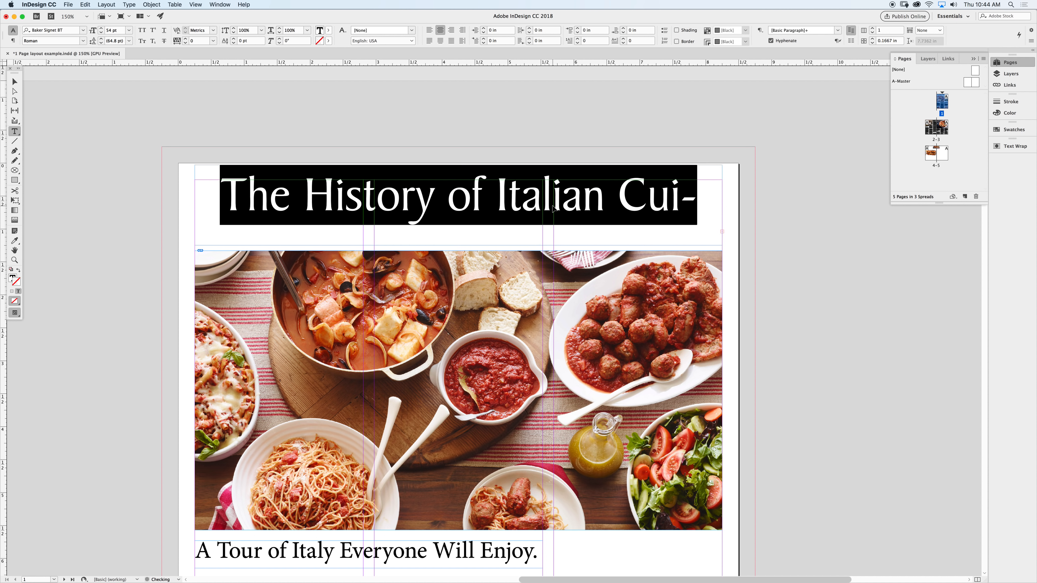
pyautogui.press('super+shift+comma')
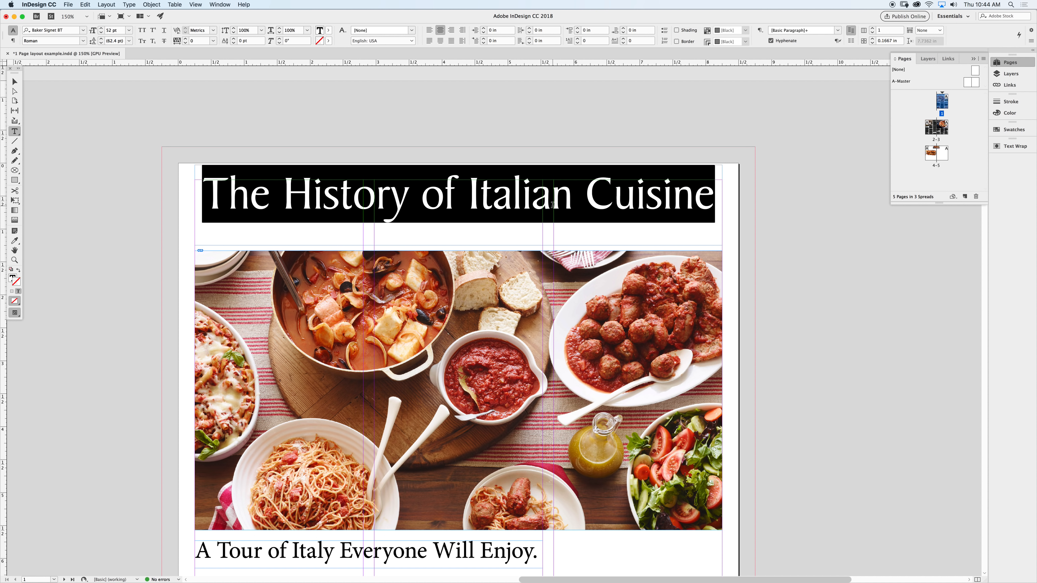
pyautogui.press('super')
pyautogui.press('super+shift+period')
pyautogui.press('super+shift+period')
pyautogui.press('super+shift+period')
pyautogui.press('super+shift+period')
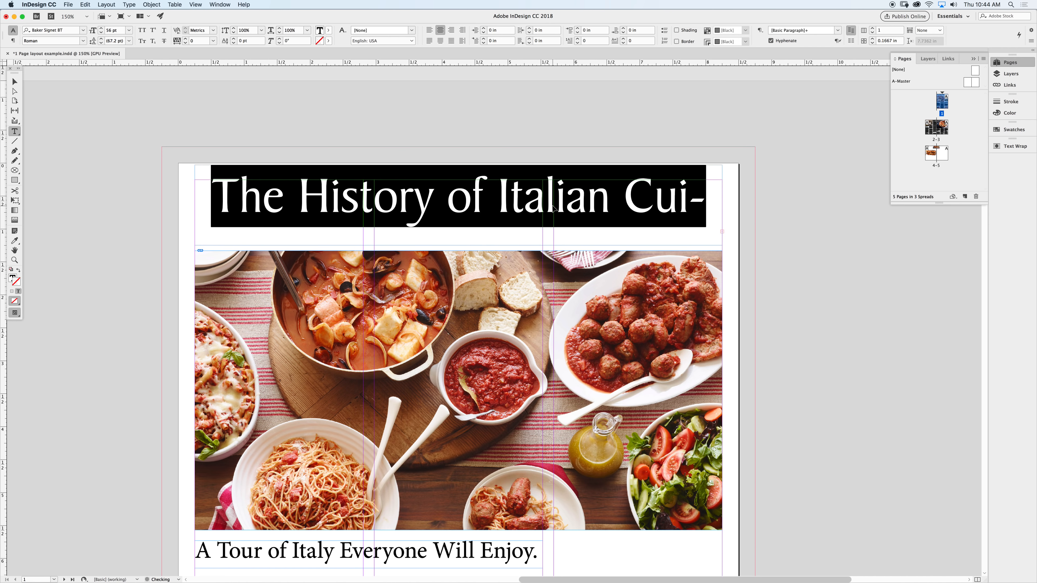
pyautogui.press('super+shift+period')
pyautogui.press('super+shift+period')
pyautogui.press('super+shift+period')
pyautogui.press('super+shift+period')
pyautogui.press('super+shift+period')
pyautogui.press('super+shift+period')
pyautogui.press('super+shift+period')
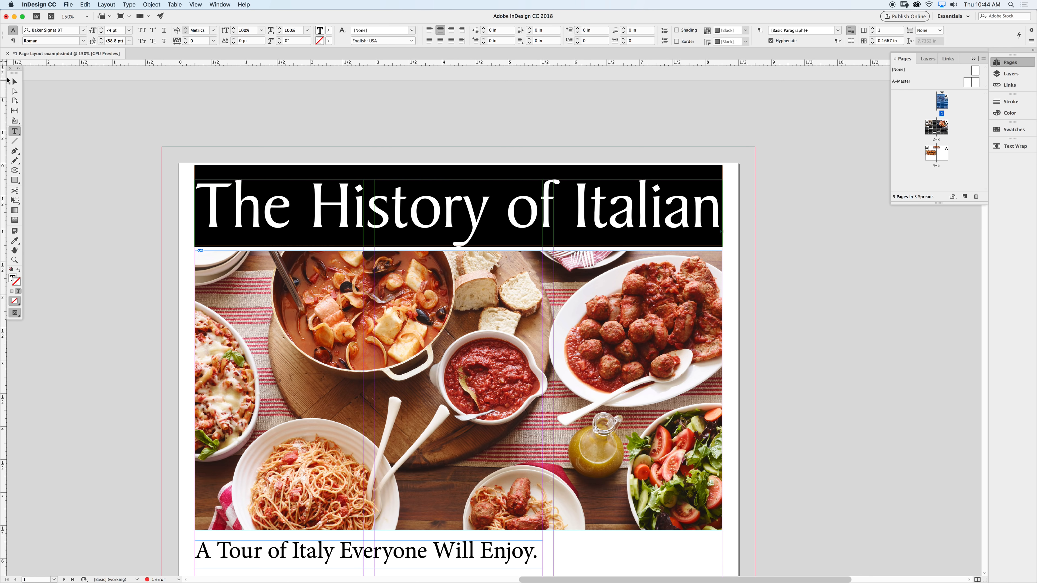
pyautogui.click(94, 136)
# Move the cover's main photo and the "A Tour of Italy" subheading down together to a Y position of about 2.88 in
pyautogui.scroll(-5, 298, 252)
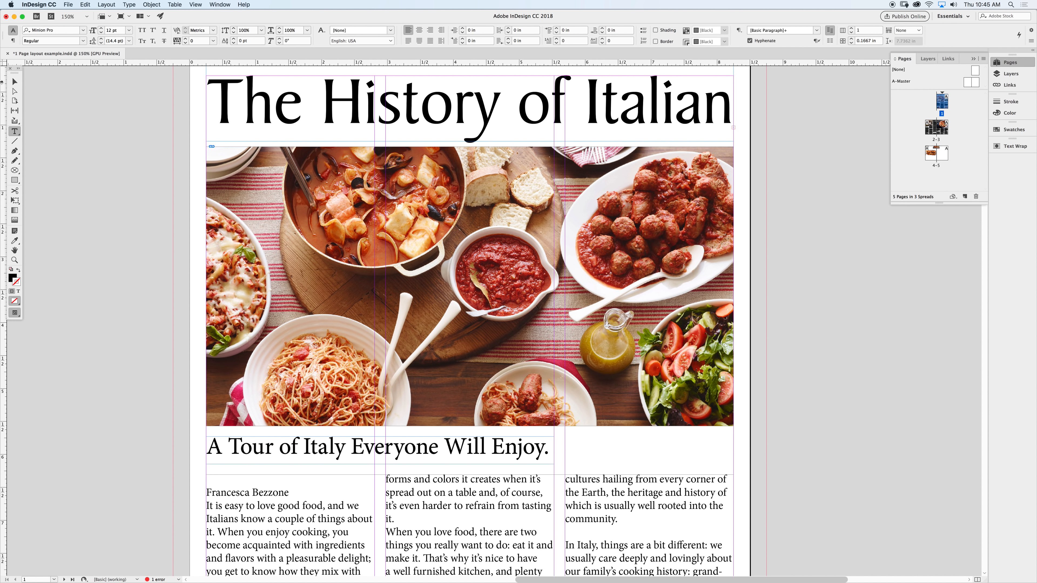
pyautogui.click(15, 82)
pyautogui.click(295, 244)
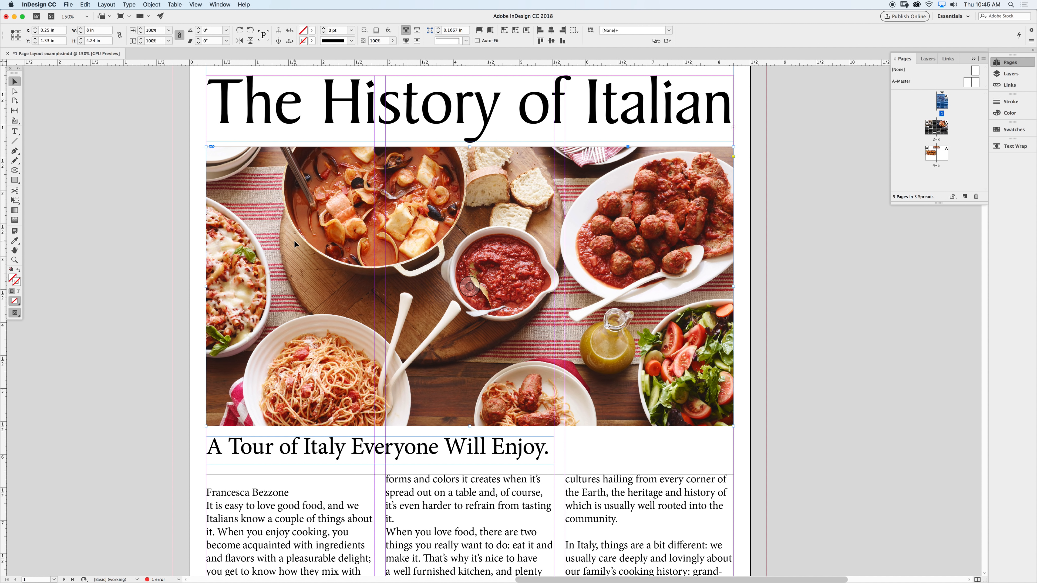
pyautogui.keyDown('shift'); pyautogui.click(338, 450); pyautogui.keyUp('shift')
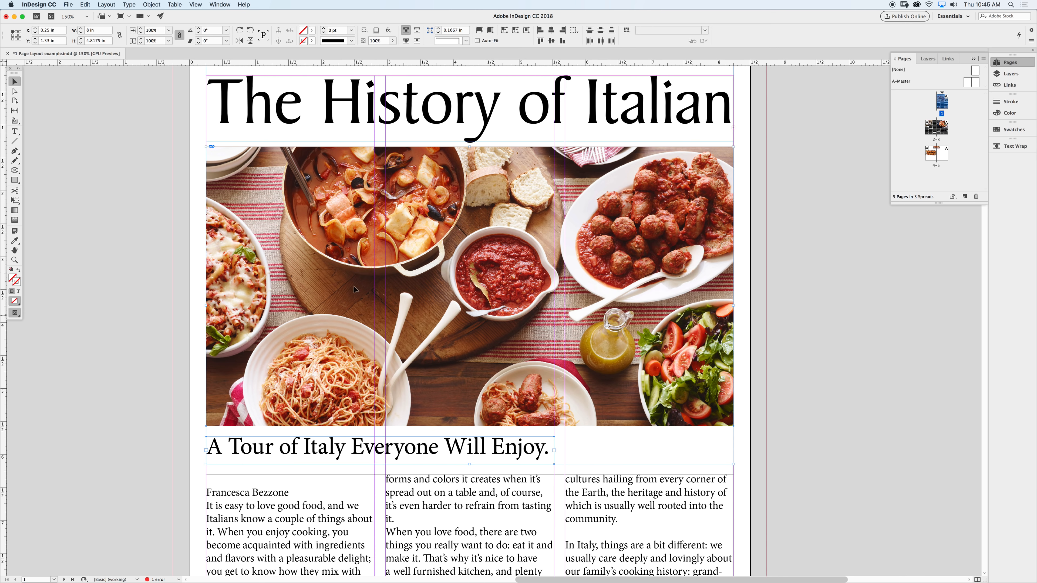
pyautogui.moveTo(338, 223); pyautogui.dragTo(342, 321)
pyautogui.scroll(-4, 343, 308)
pyautogui.hscroll(-2, 343, 309)
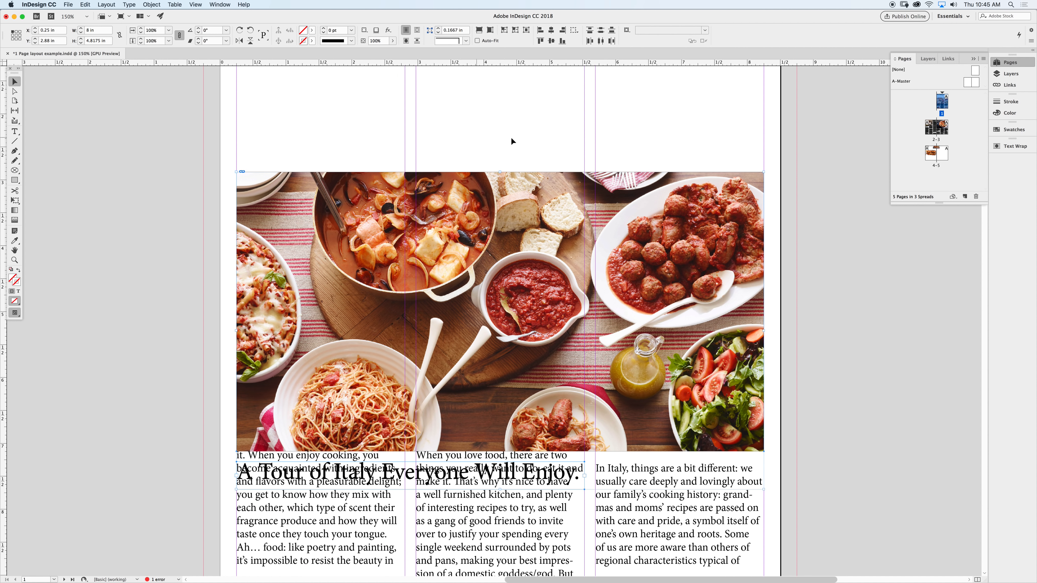
# Extend the headline frame downward to about 2.63 in high, ending just above the main photo
pyautogui.scroll(5, 476, 138)
pyautogui.hscroll(1, 477, 137)
pyautogui.click(482, 198)
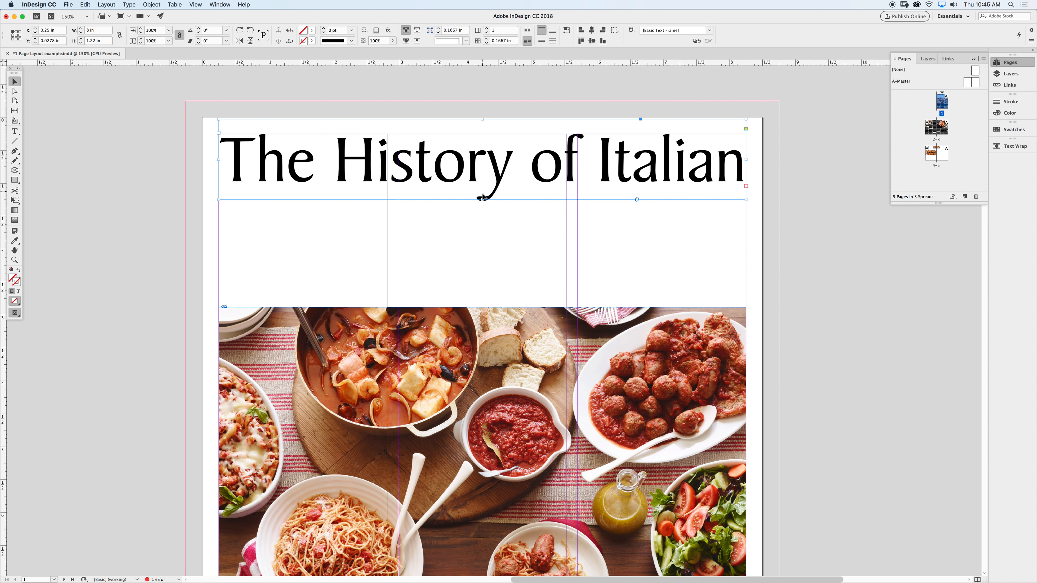
pyautogui.moveTo(482, 200); pyautogui.dragTo(483, 291)
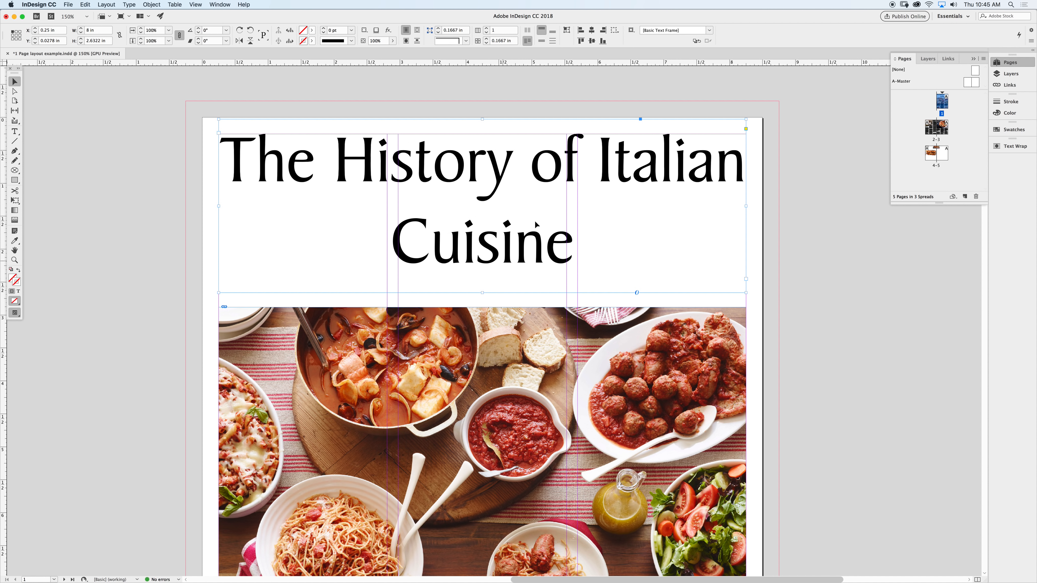
# Insert a forced line break before "Italian" in the headline, and select all of the headline text
pyautogui.doubleClick(580, 171)
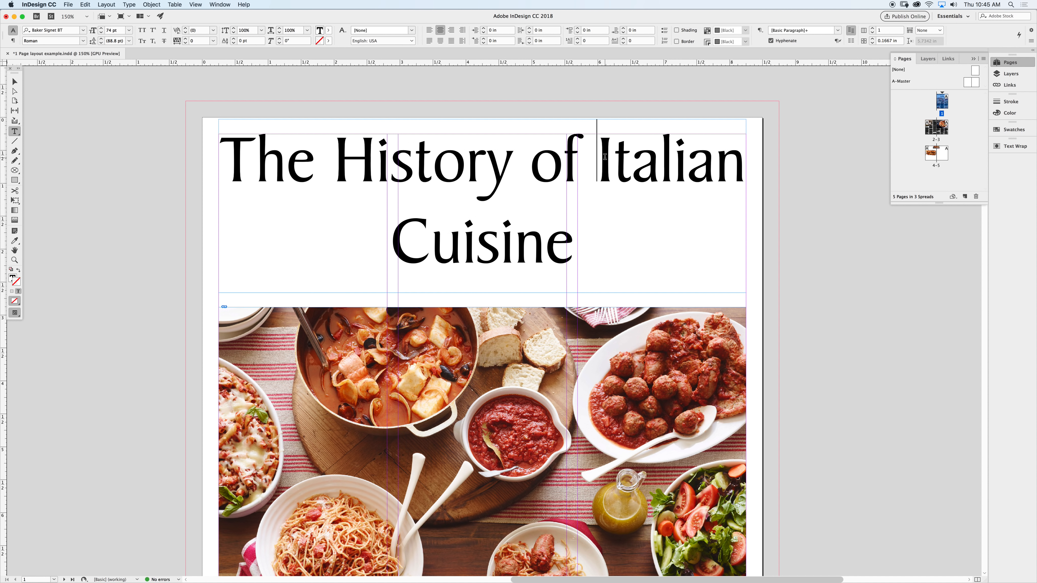
pyautogui.hotkey('shift', 'Return')
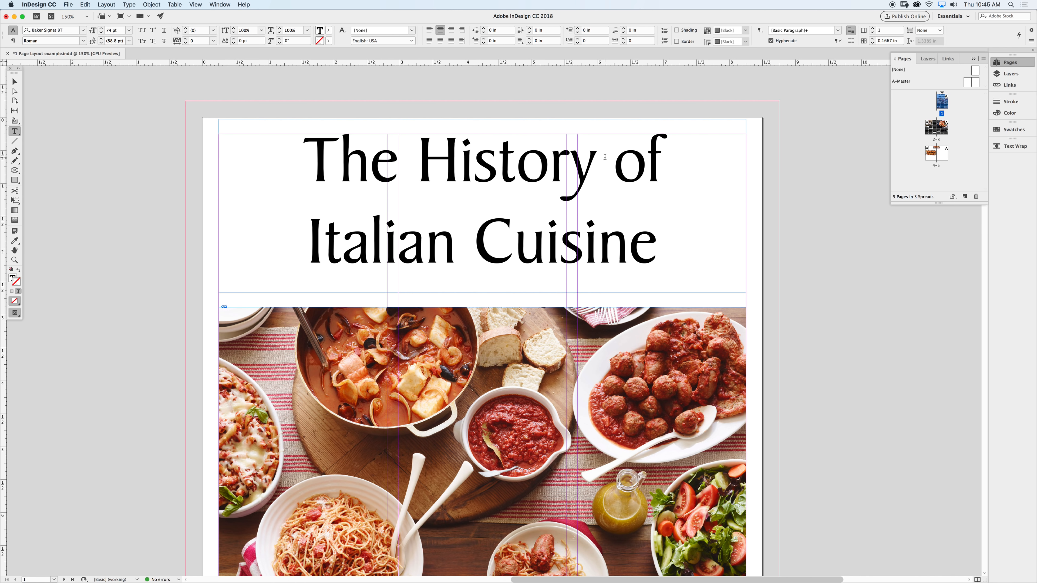
pyautogui.press('super+a')
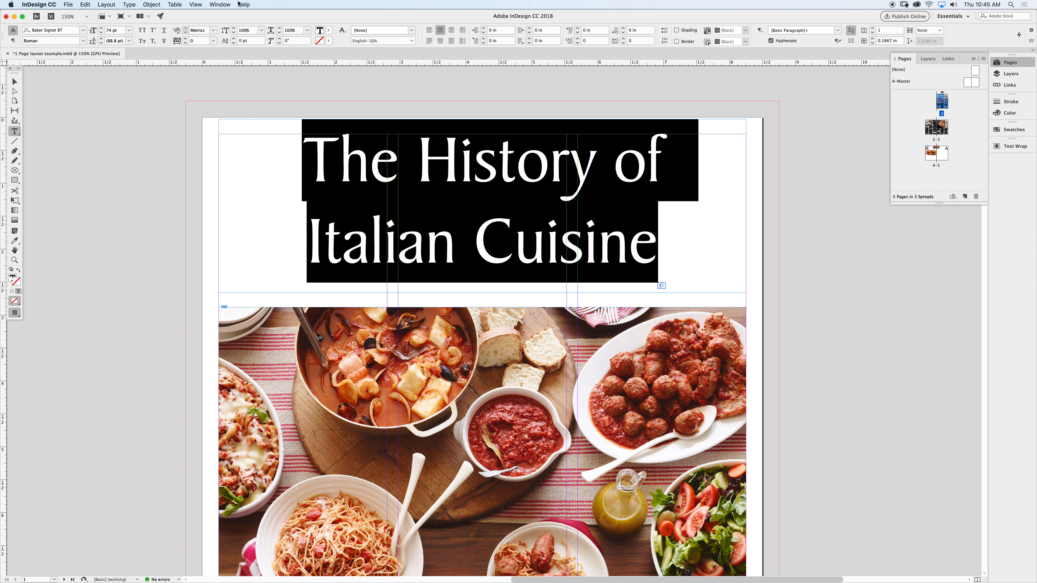
# Reduce the leading of the whole cover headline to 68 pt
pyautogui.click(101, 43)
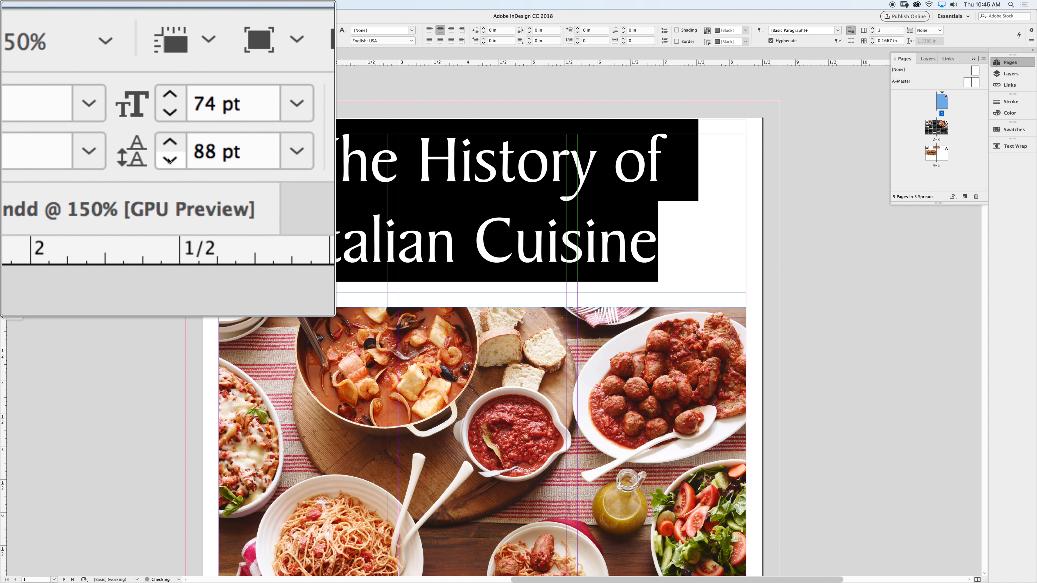
pyautogui.click(169, 160)
pyautogui.click(169, 160)
pyautogui.click(169, 160)
pyautogui.click(169, 160)
pyautogui.click(169, 160)
pyautogui.click(169, 160)
pyautogui.click(169, 160)
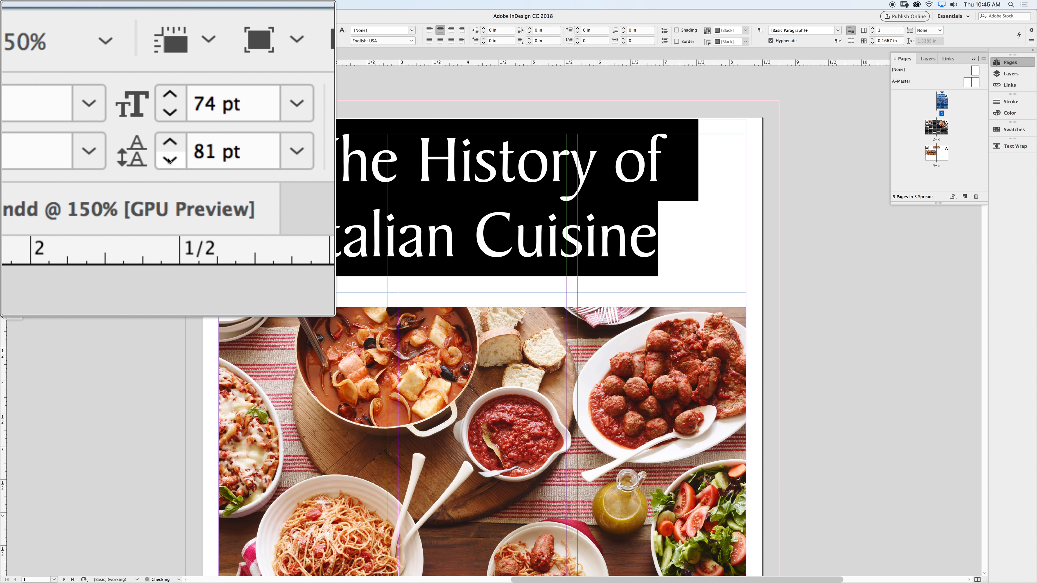
pyautogui.click(169, 159)
pyautogui.click(169, 159)
pyautogui.click(169, 159)
pyautogui.click(169, 160)
pyautogui.click(170, 159)
pyautogui.click(169, 160)
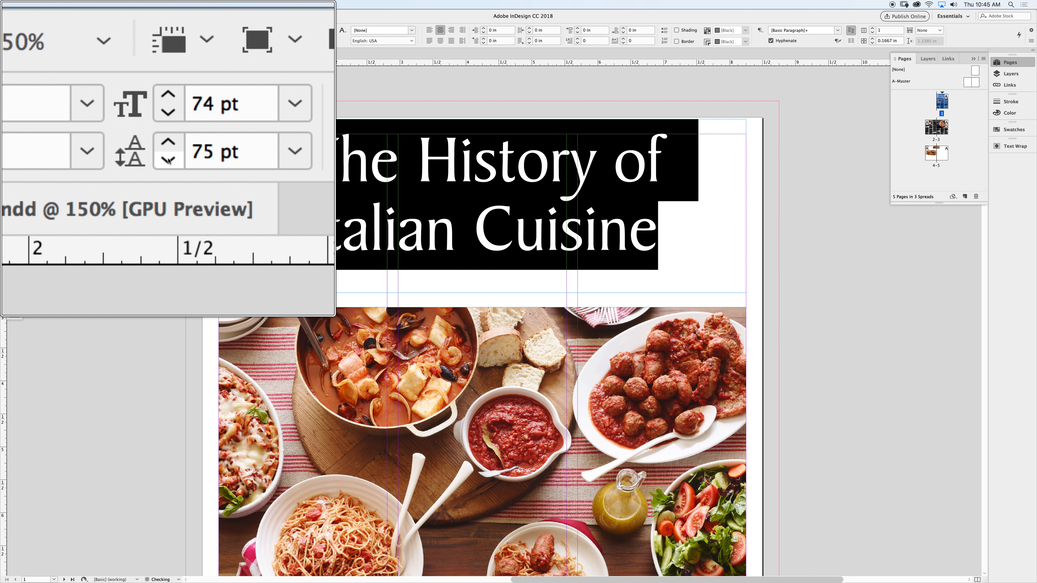
pyautogui.click(169, 160)
pyautogui.click(169, 160)
pyautogui.click(169, 160)
pyautogui.click(169, 160)
pyautogui.click(169, 160)
pyautogui.click(168, 160)
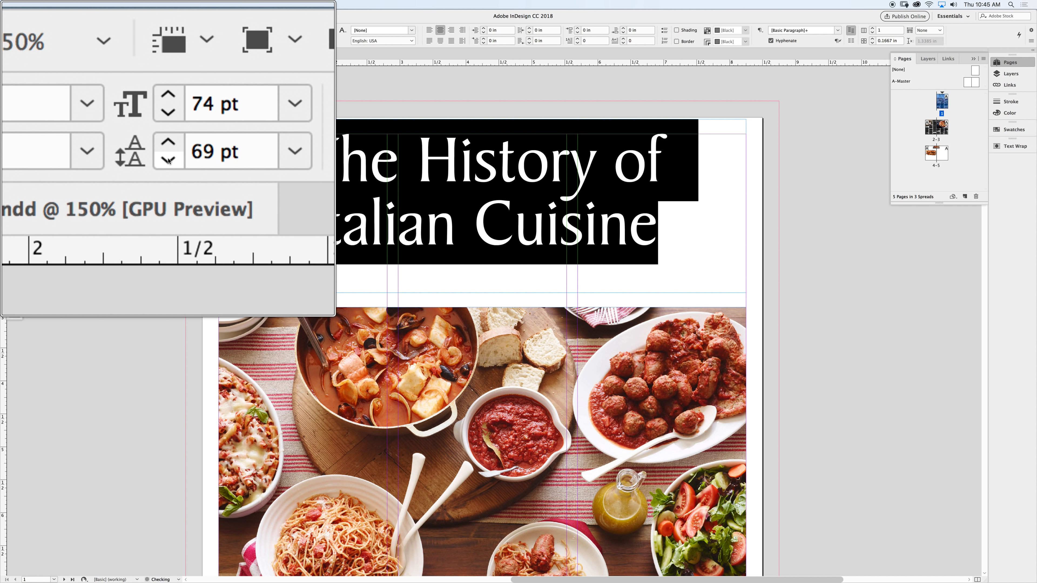
pyautogui.click(169, 159)
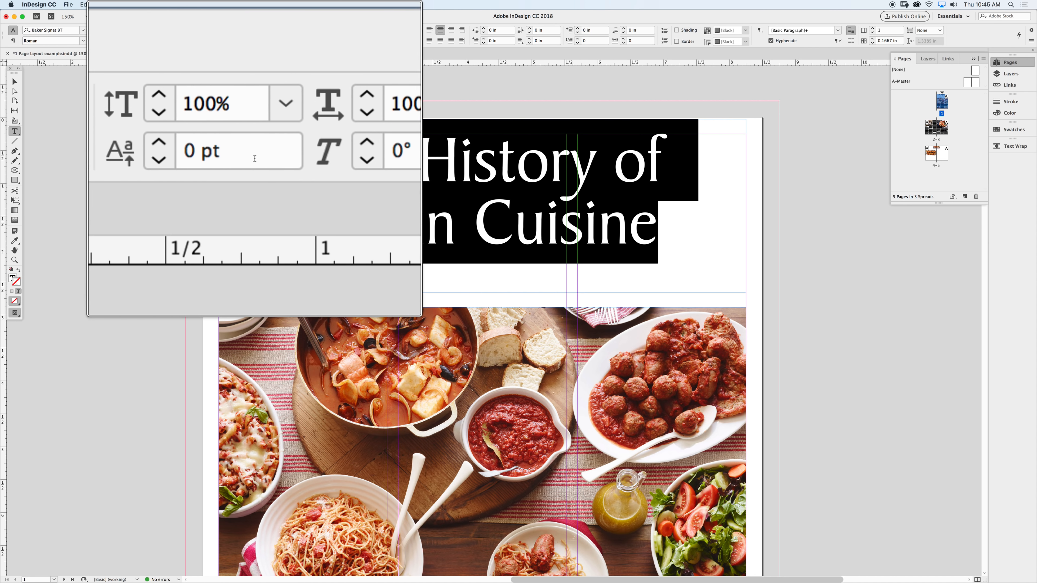
# Set the headline's kerning to Optical and align its text to the left
pyautogui.click(254, 139)
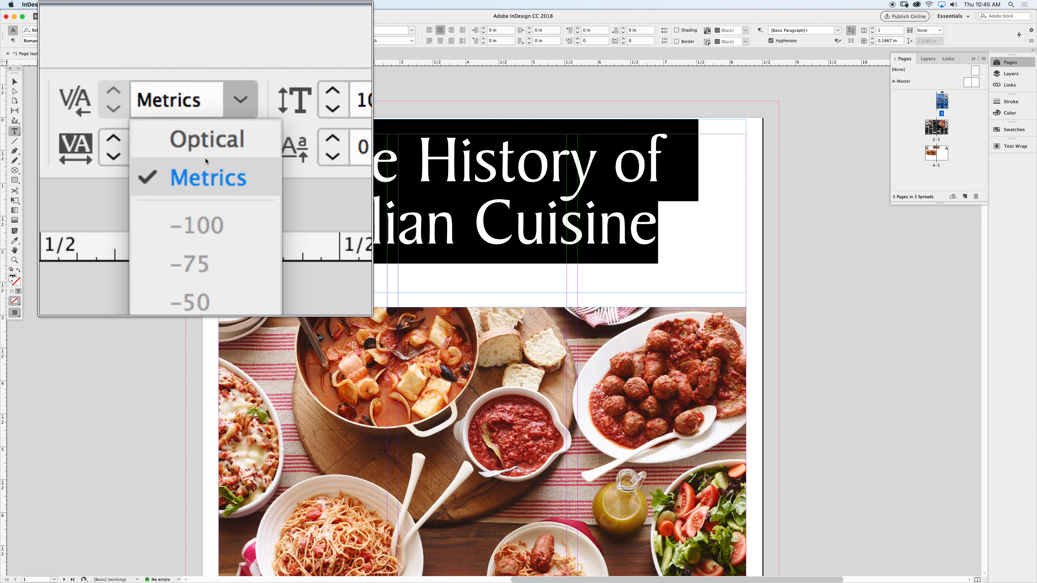
pyautogui.click(206, 160)
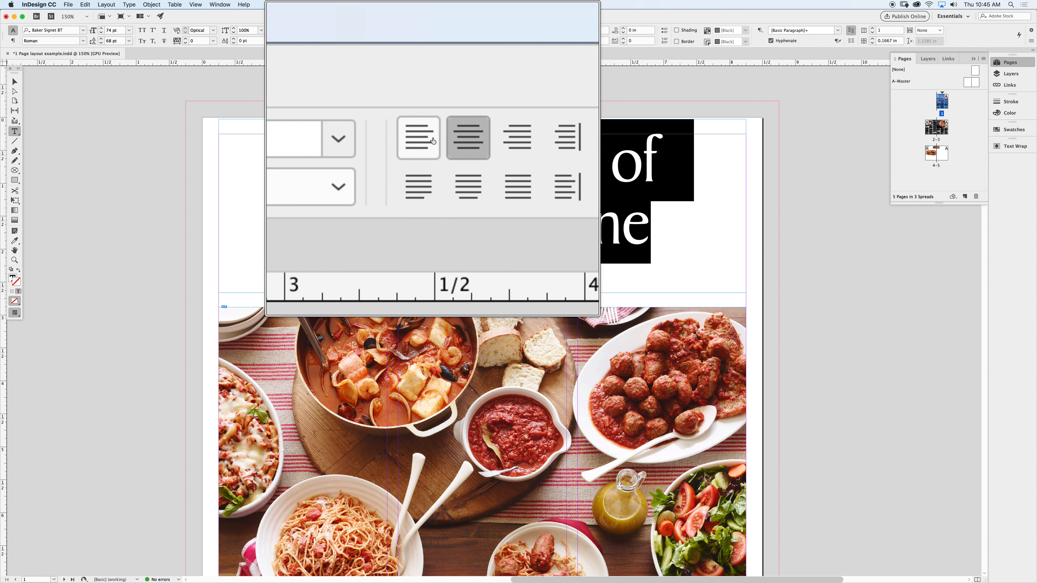
pyautogui.click(429, 31)
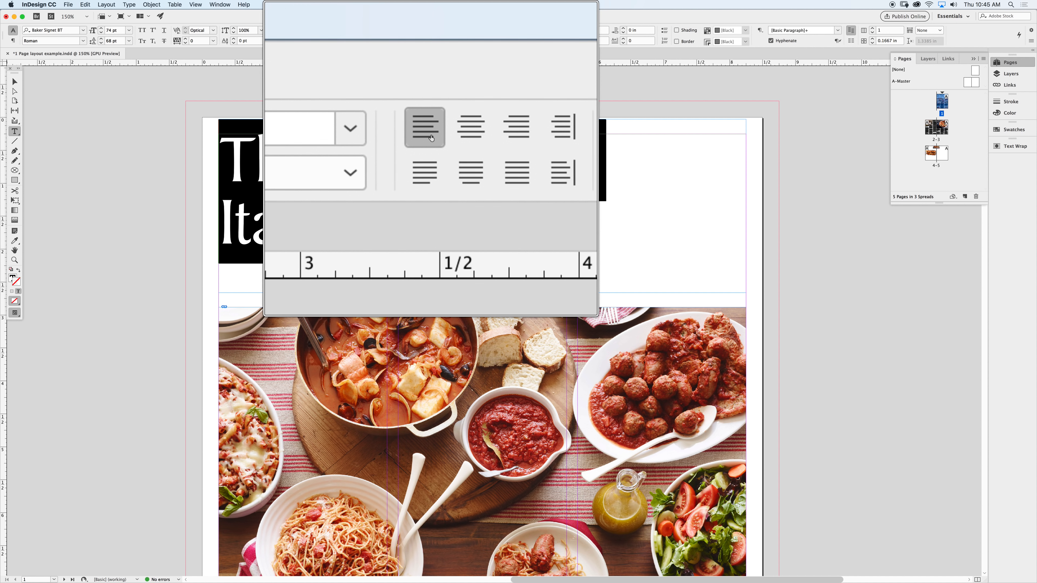
pyautogui.scroll(2, 494, 158)
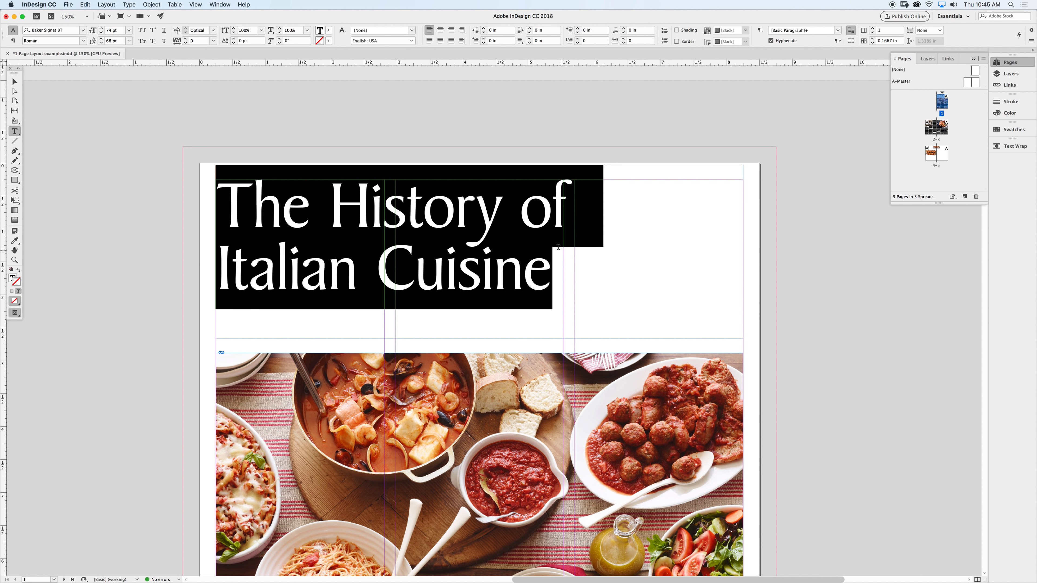
pyautogui.click(610, 274)
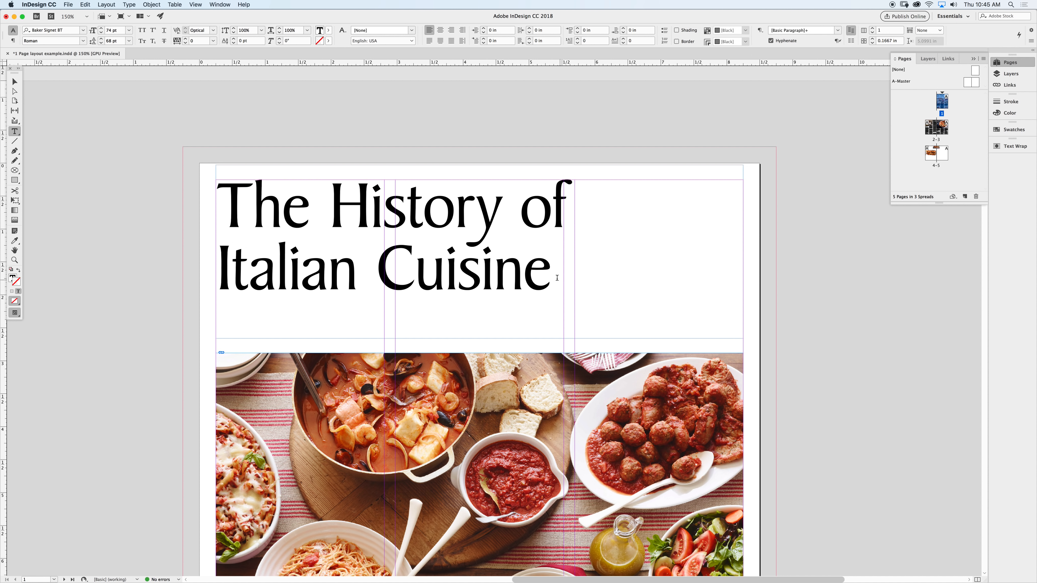
# Increase the font size of both headline lines to 106 pt so the headline spans most of the frame's width
pyautogui.moveTo(554, 278); pyautogui.dragTo(343, 136)
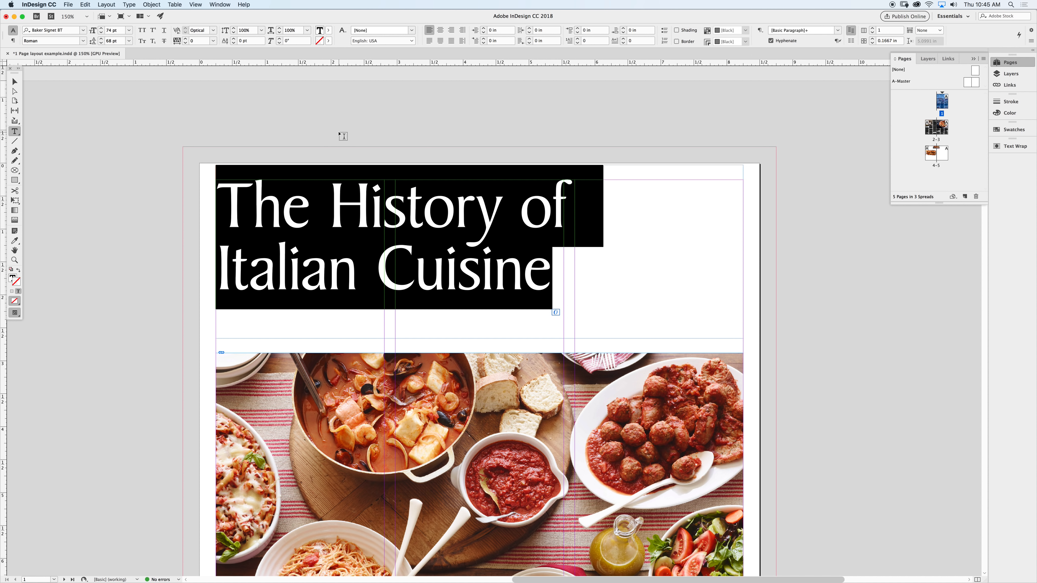
pyautogui.press('super+shift+period')
pyautogui.press('super+shift+period')
pyautogui.press('super+shift+period')
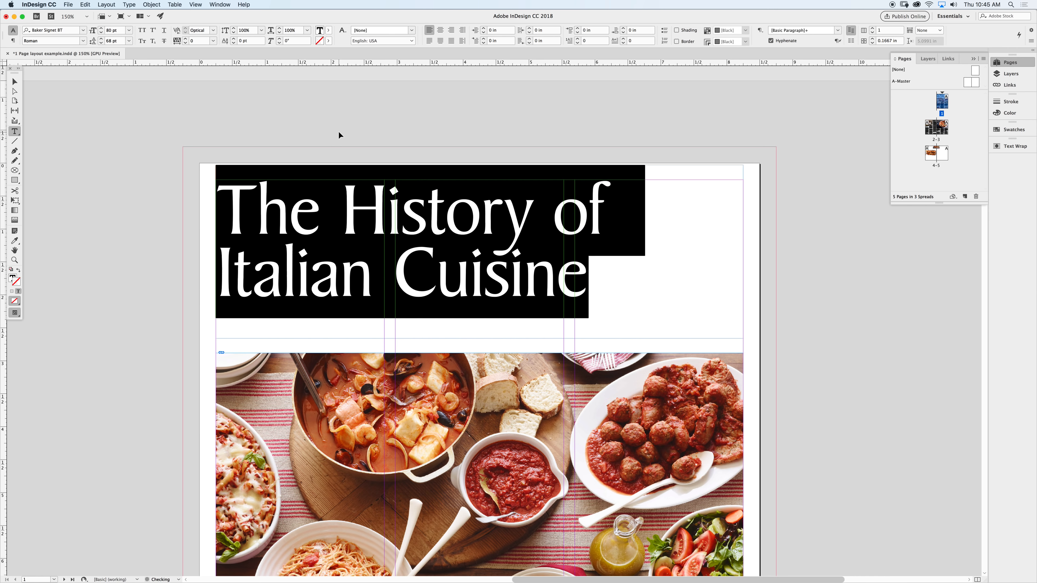
pyautogui.press('super+shift+period')
pyautogui.press('super+shift+period')
pyautogui.press('super+shift+period')
pyautogui.press('super+shift+period')
pyautogui.press('super+shift+period')
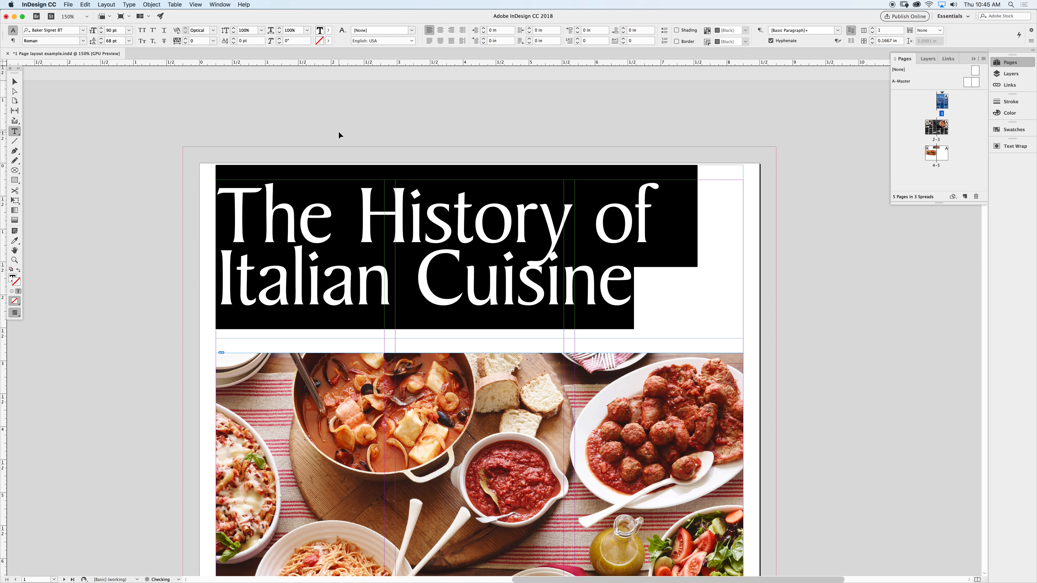
pyautogui.press('super+shift+period')
pyautogui.press('super+shift+period')
pyautogui.press('super+shift+period')
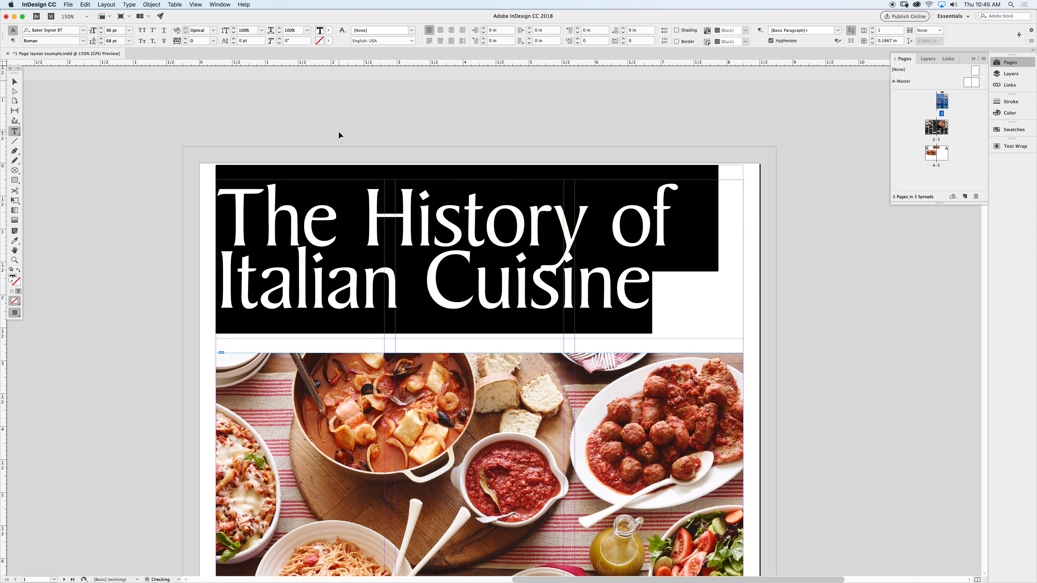
pyautogui.press('super+shift+period')
pyautogui.press('super+shift+period')
pyautogui.press('super+shift+period')
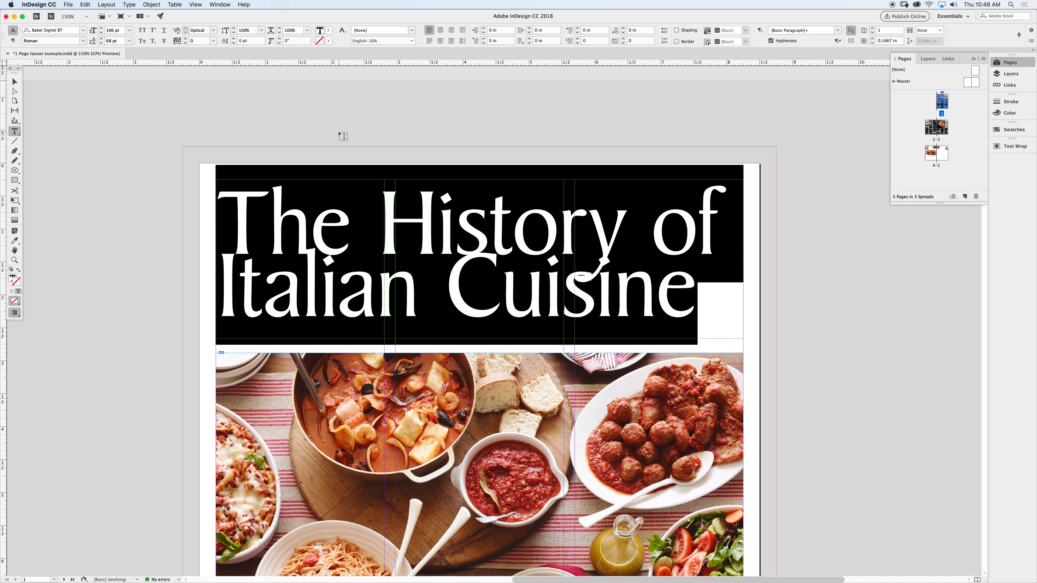
# Increase the headline's leading to about 85 pt and deselect the text
pyautogui.click(102, 39)
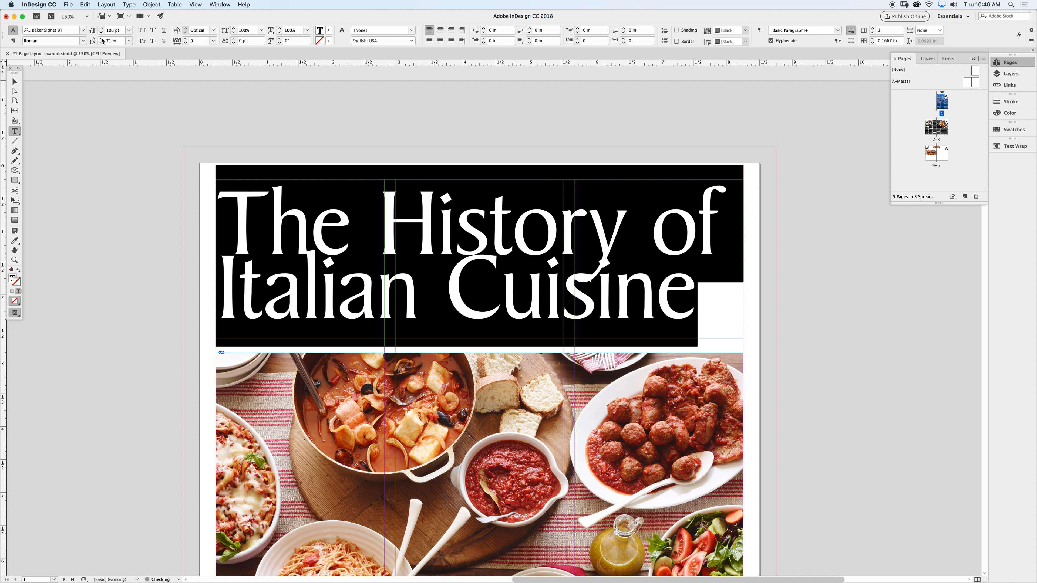
pyautogui.click(101, 39)
pyautogui.click(101, 39)
pyautogui.click(102, 39)
pyautogui.click(101, 39)
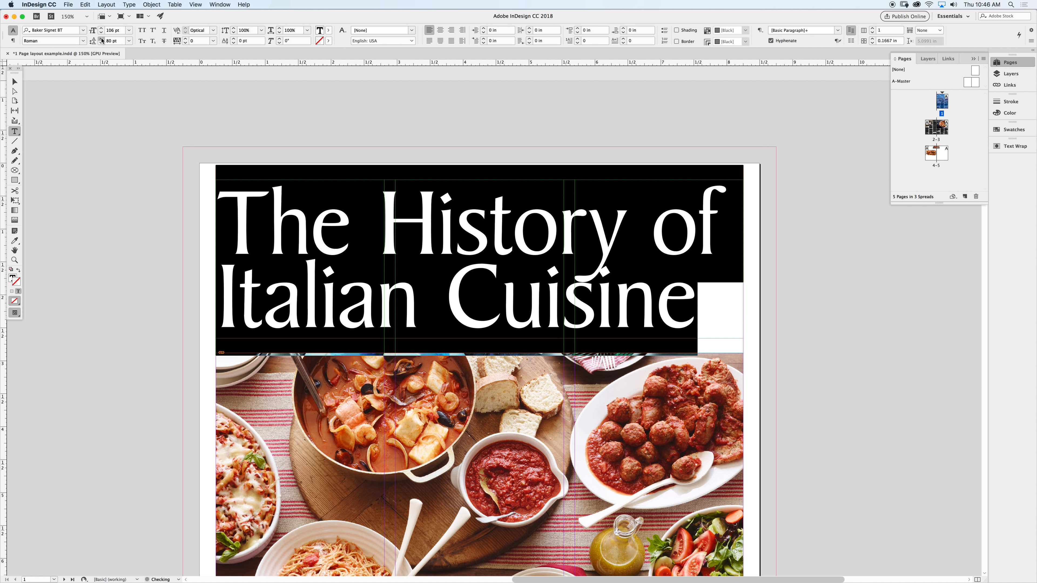
pyautogui.click(101, 39)
pyautogui.click(101, 40)
pyautogui.click(101, 39)
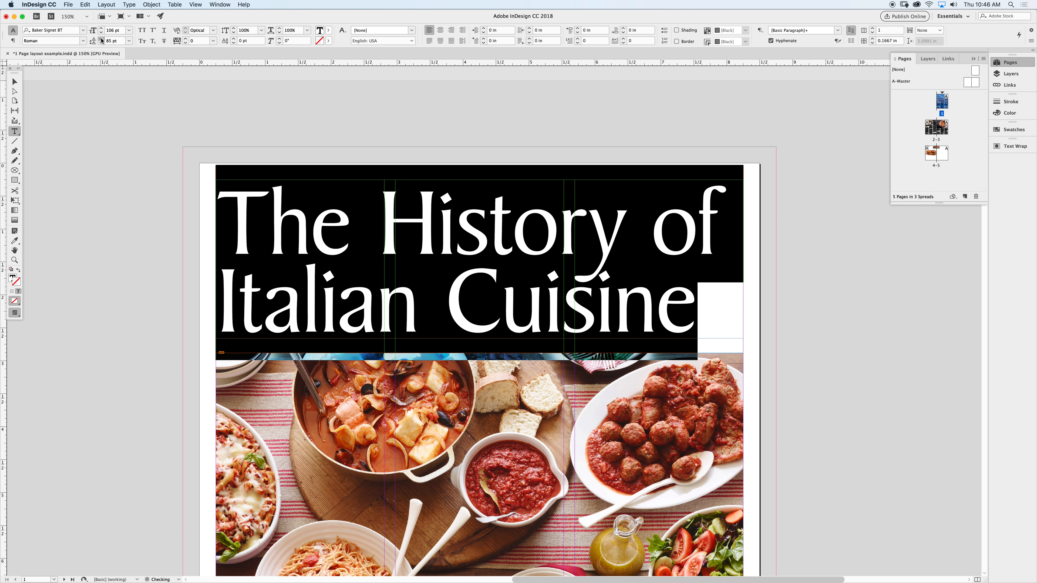
pyautogui.click(101, 39)
pyautogui.click(15, 82)
pyautogui.click(480, 464)
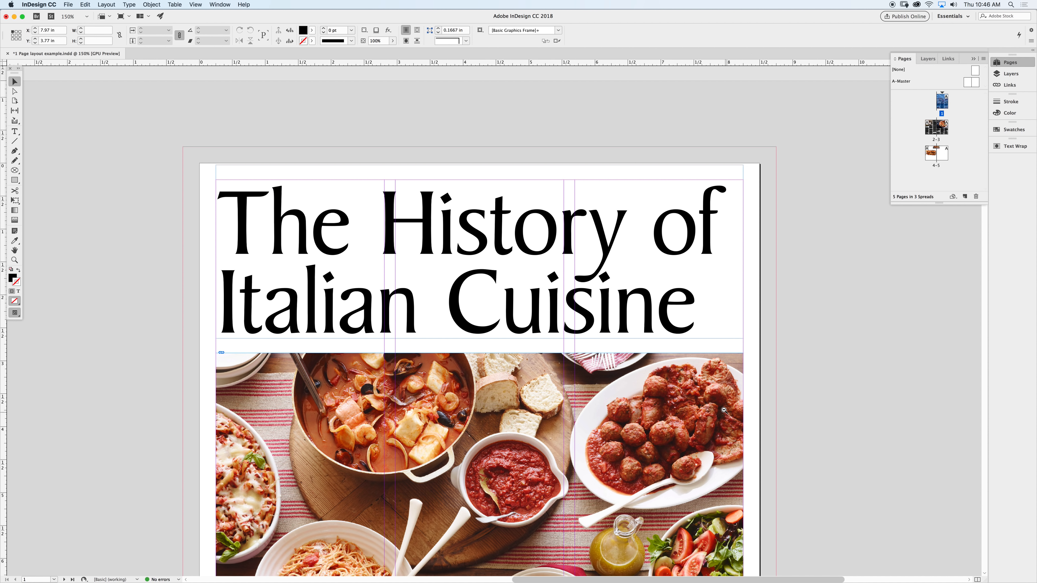
# Move the cover's main photo up slightly, closer to the headline
pyautogui.keyDown('alt'); pyautogui.keyDown('super'); pyautogui.click(724, 414); pyautogui.keyUp('super'); pyautogui.keyUp('alt')
pyautogui.moveTo(572, 351); pyautogui.dragTo(667, 335)
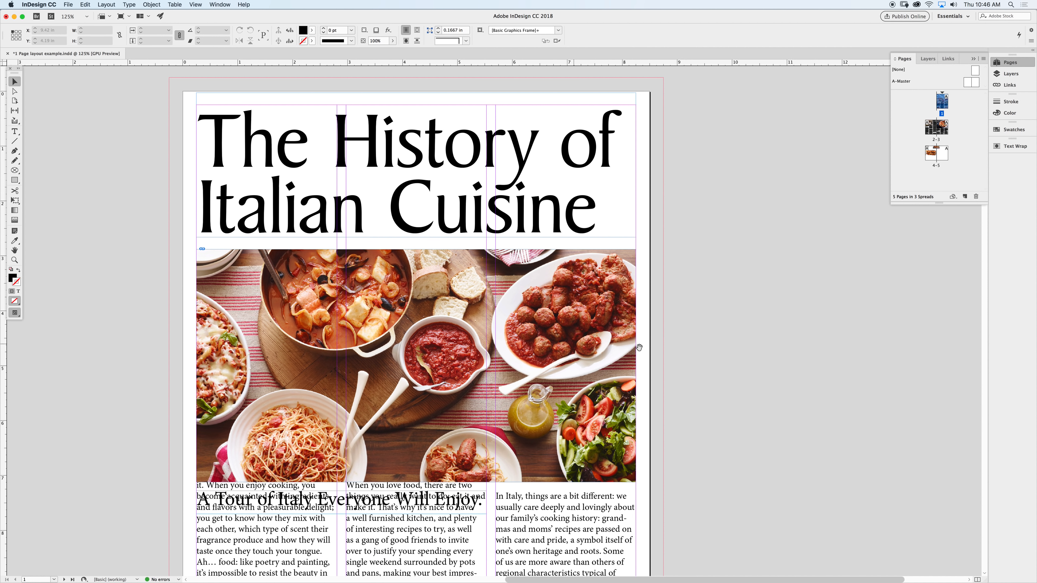
pyautogui.keyDown('alt'); pyautogui.keyDown('super'); pyautogui.click(625, 357); pyautogui.keyUp('super'); pyautogui.keyUp('alt')
pyautogui.press('super+0')
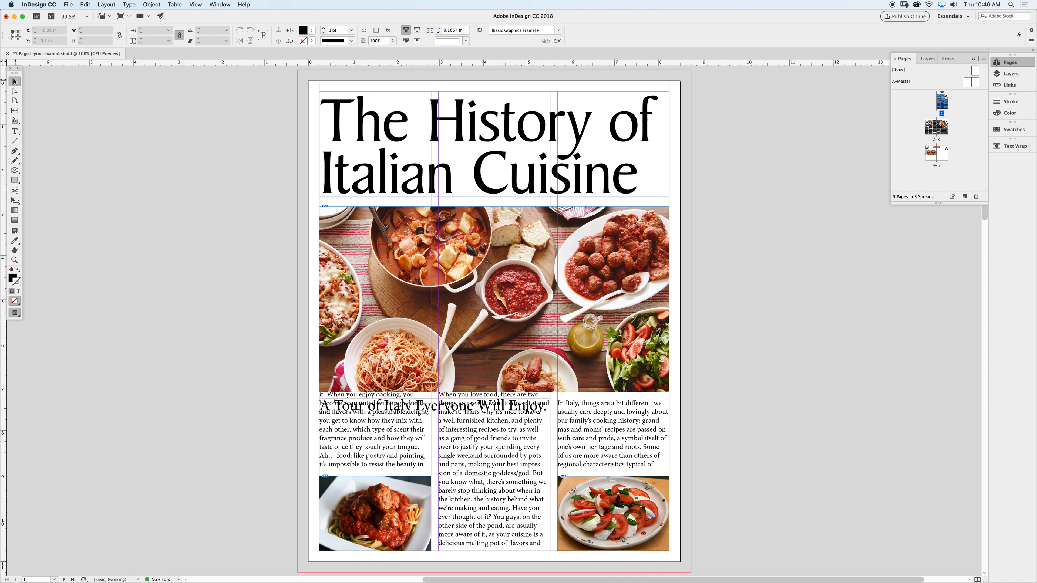
pyautogui.click(444, 282)
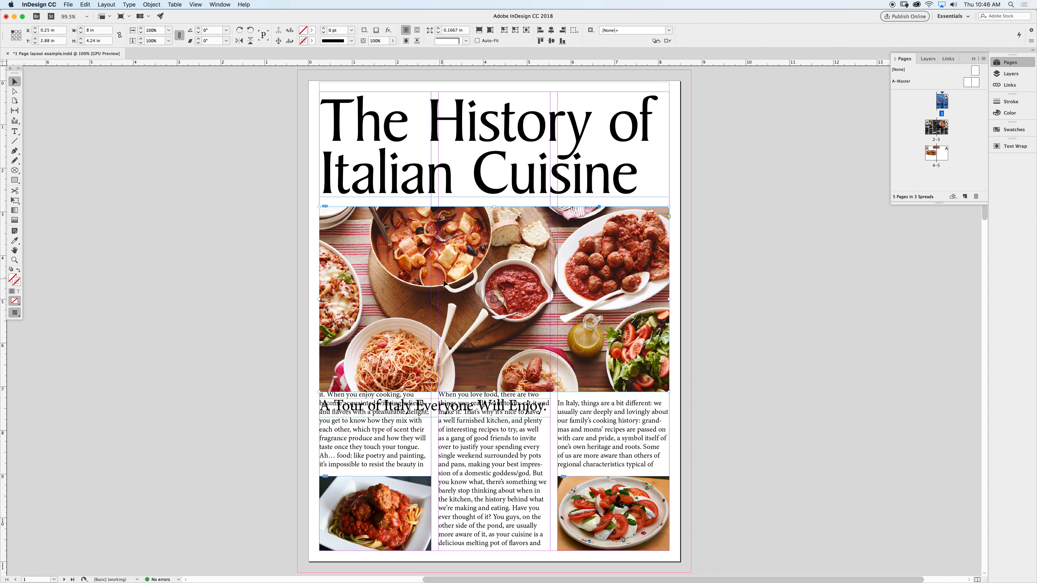
pyautogui.moveTo(446, 284); pyautogui.dragTo(448, 282)
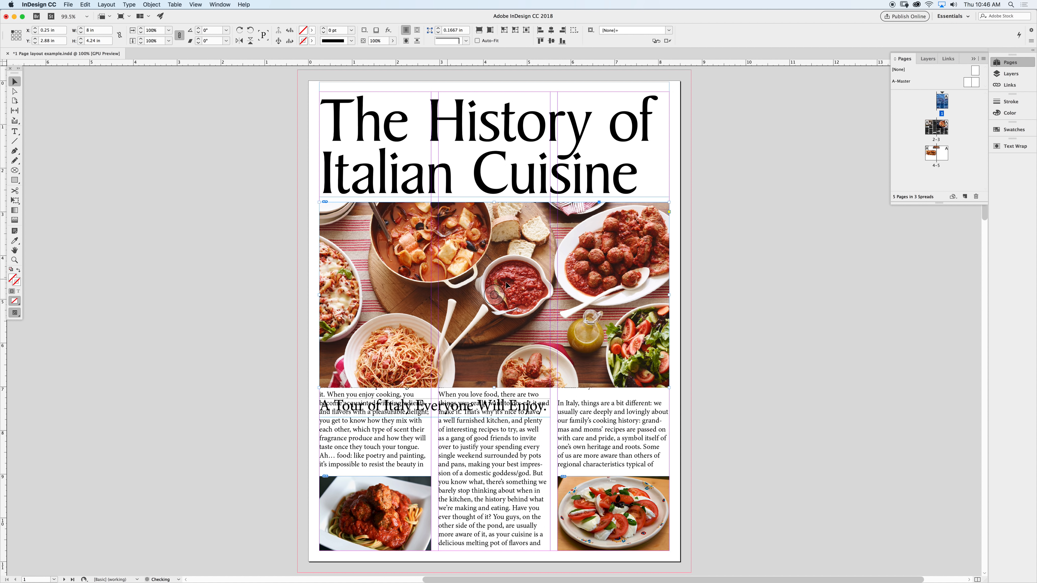
pyautogui.click(764, 306)
# Shorten the three-column text frame from above to about 3.07 in high, with the "A Tour of Italy" subheading slightly higher, clear of the body text
pyautogui.click(598, 422)
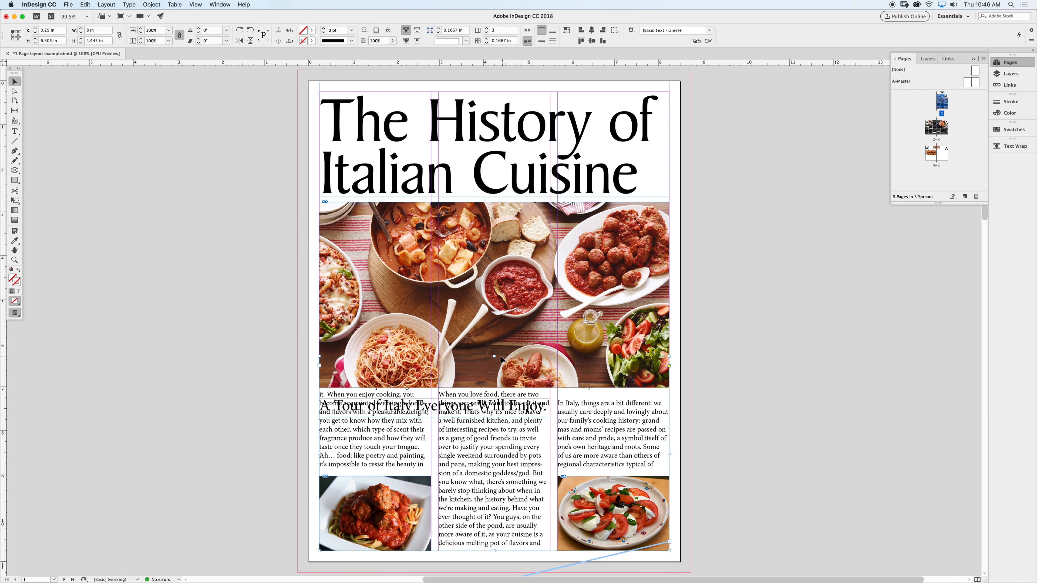
pyautogui.moveTo(494, 356); pyautogui.dragTo(501, 417)
pyautogui.press('super+shift+a')
pyautogui.click(497, 433)
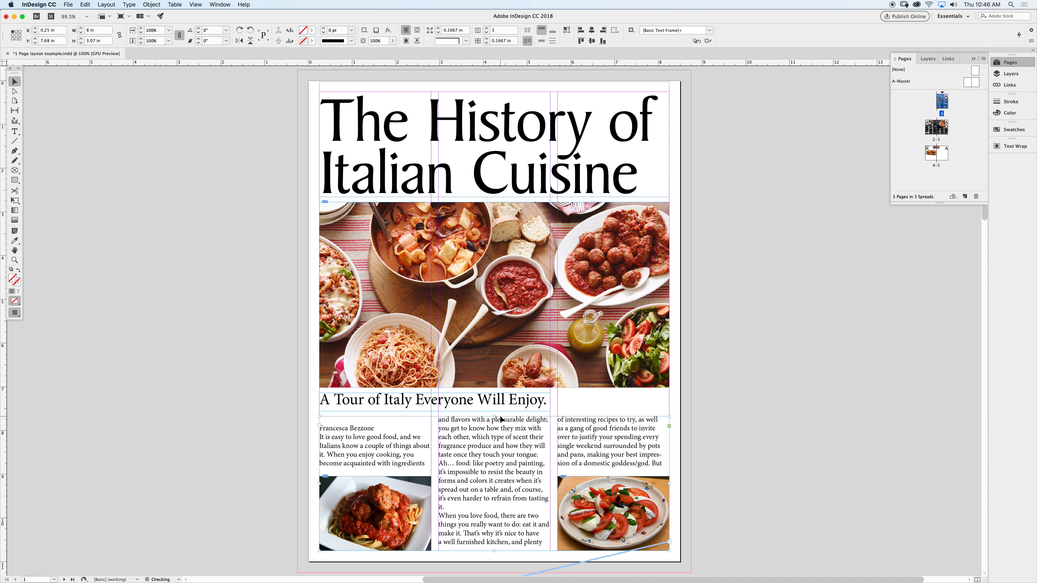
pyautogui.click(719, 398)
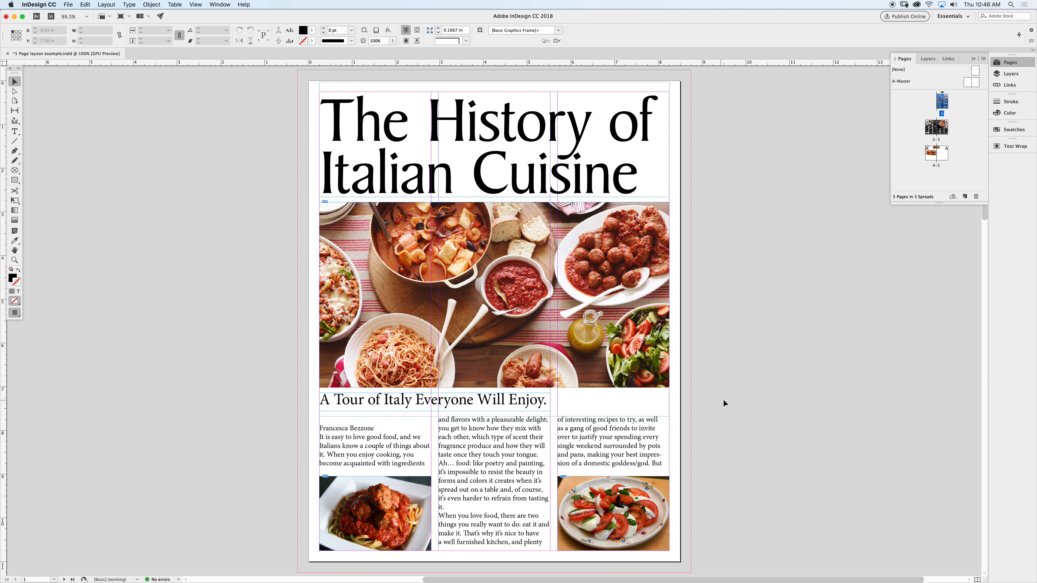
# Delete the empty line above the author's byline in the body text's first column
pyautogui.doubleClick(343, 424)
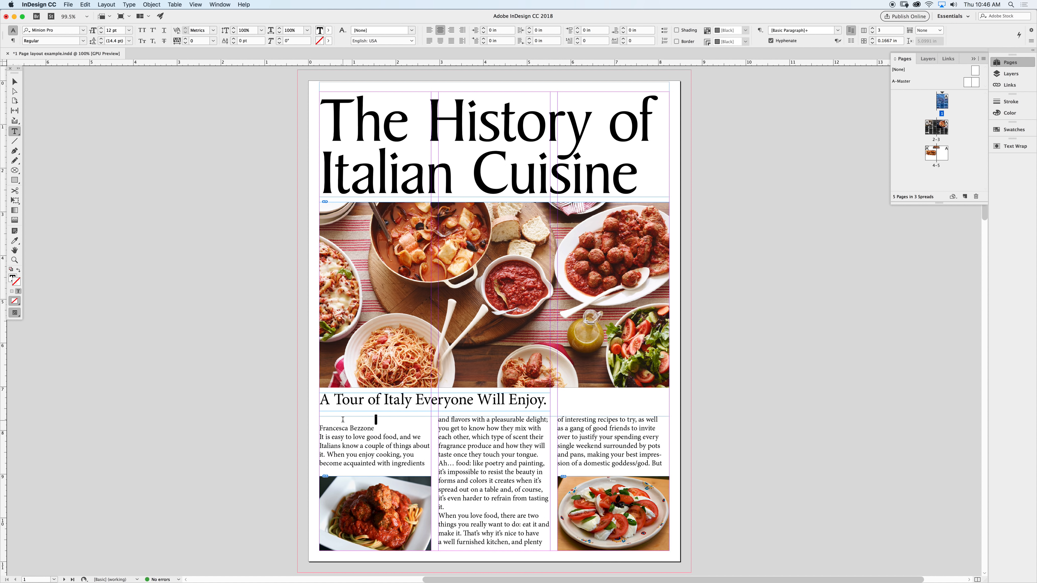
pyautogui.press('Delete')
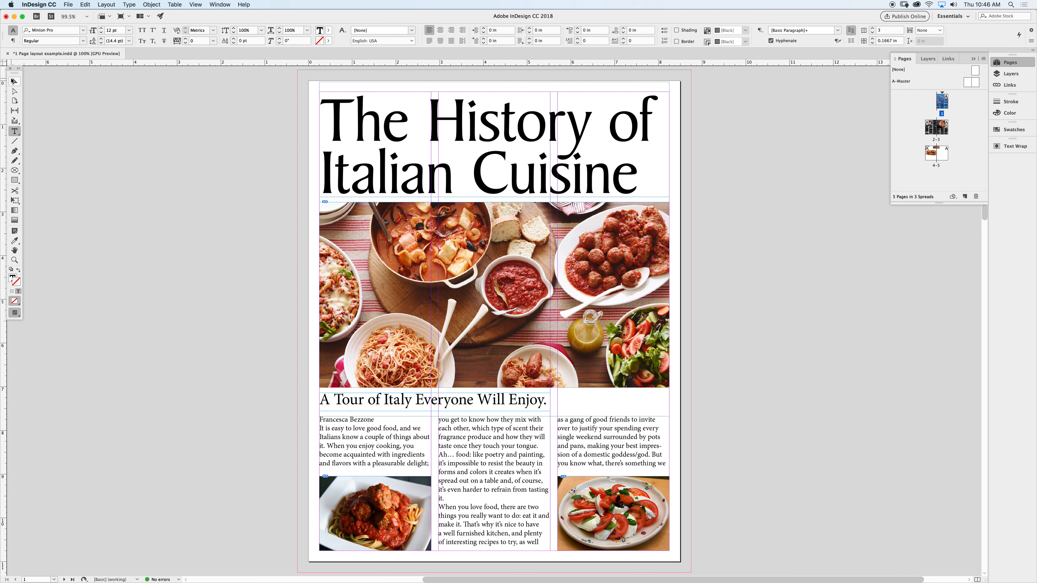
pyautogui.click(14, 82)
pyautogui.click(155, 283)
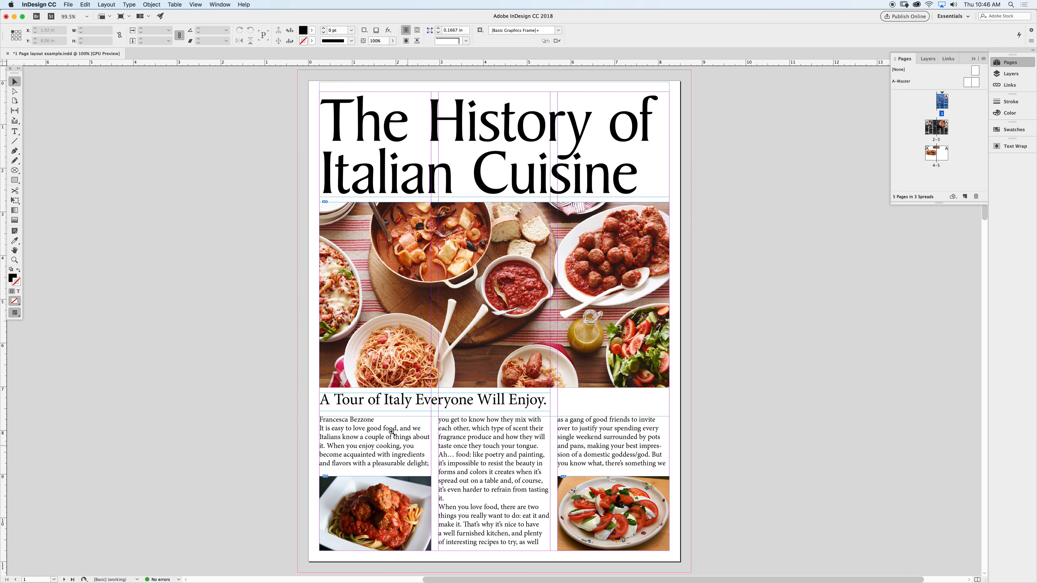
# Set the author's byline above the first column of the cover's body text to Baskerville Bold
pyautogui.keyDown('super'); pyautogui.click(393, 435); pyautogui.keyUp('super')
pyautogui.keyDown('super'); pyautogui.click(493, 356); pyautogui.keyUp('super')
pyautogui.keyDown('super'); pyautogui.click(493, 335); pyautogui.keyUp('super')
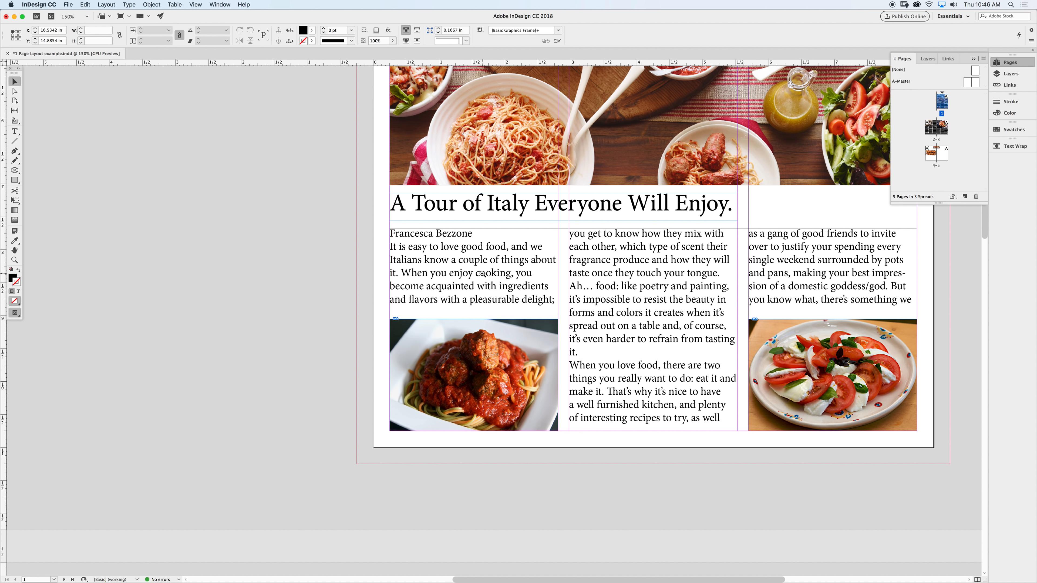
pyautogui.keyDown('super'); pyautogui.click(482, 273); pyautogui.keyUp('super')
pyautogui.doubleClick(452, 268)
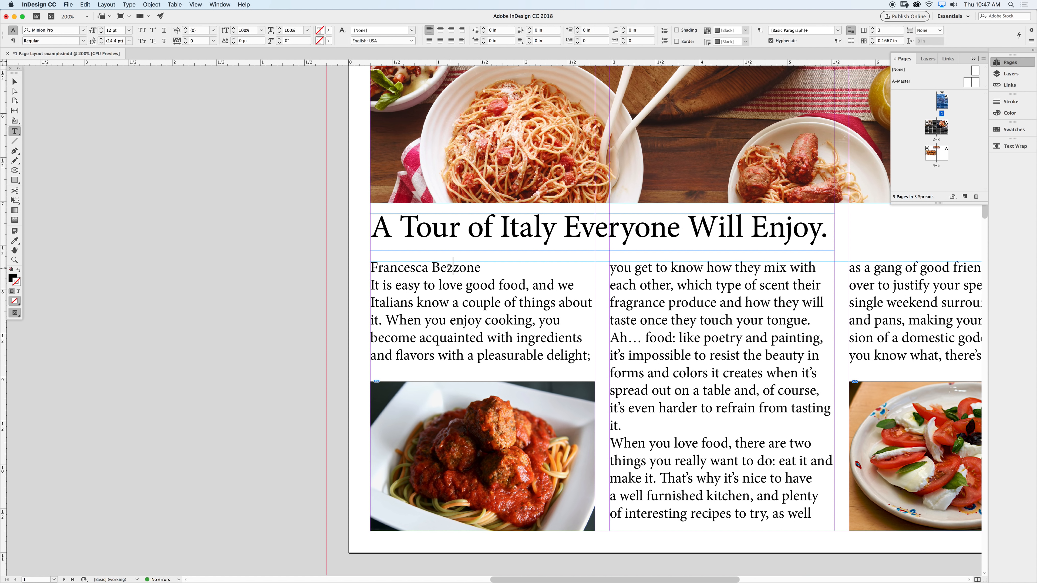
pyautogui.tripleClick(451, 268)
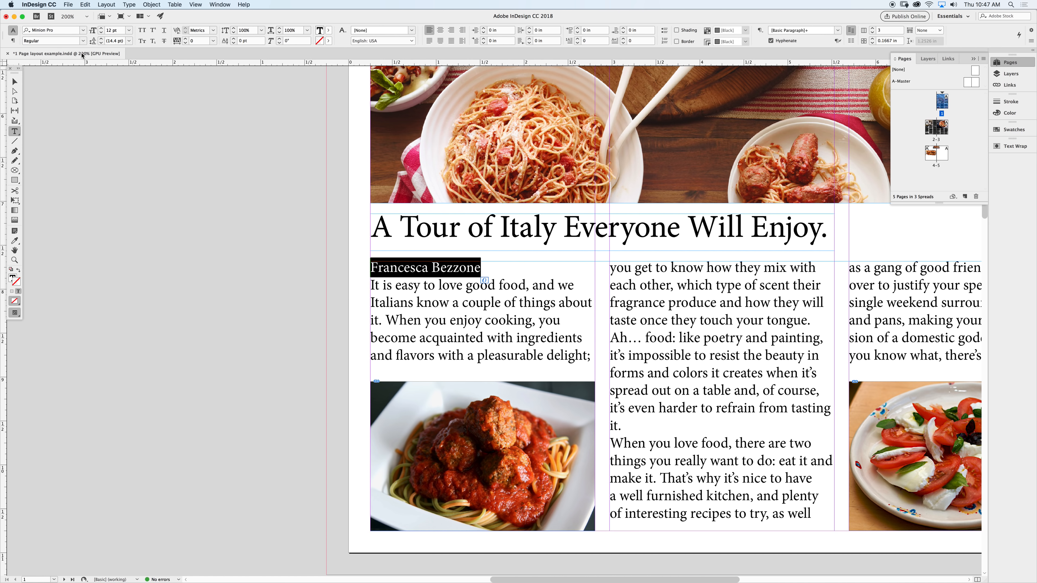
pyautogui.click(83, 41)
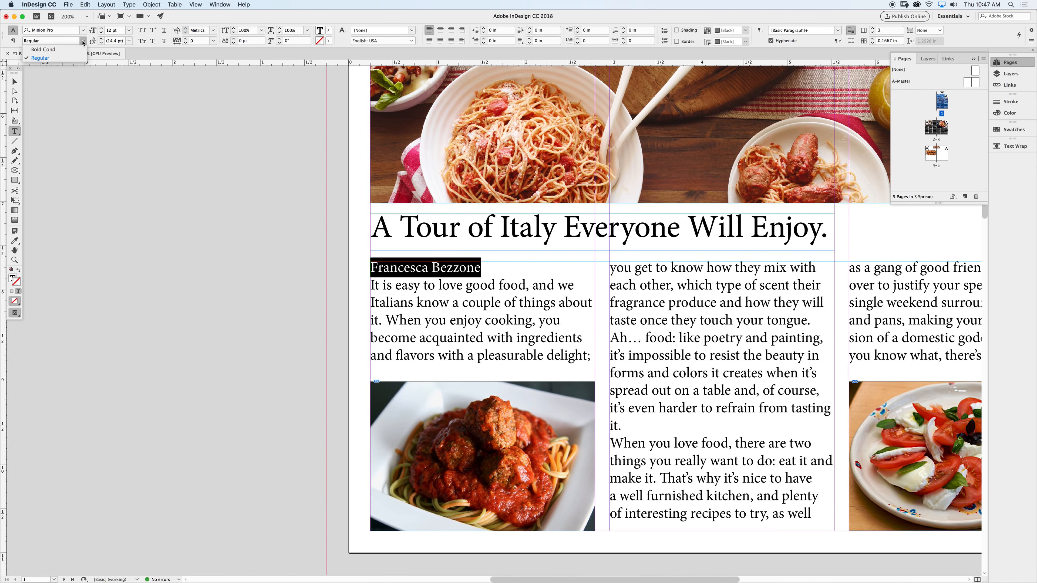
pyautogui.click(83, 30)
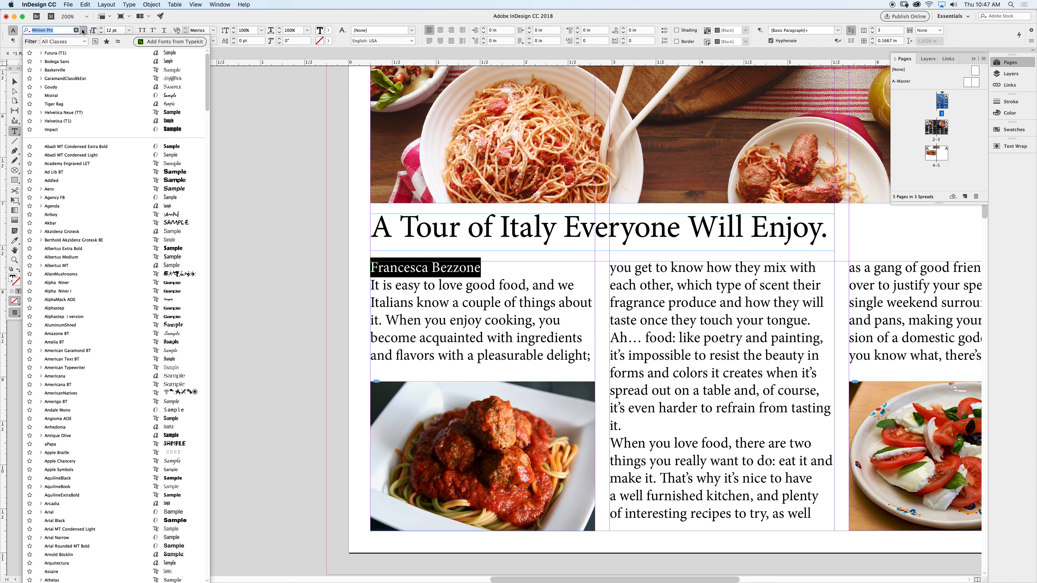
pyautogui.click(82, 30)
pyautogui.click(83, 30)
pyautogui.scroll(15, 102, 98)
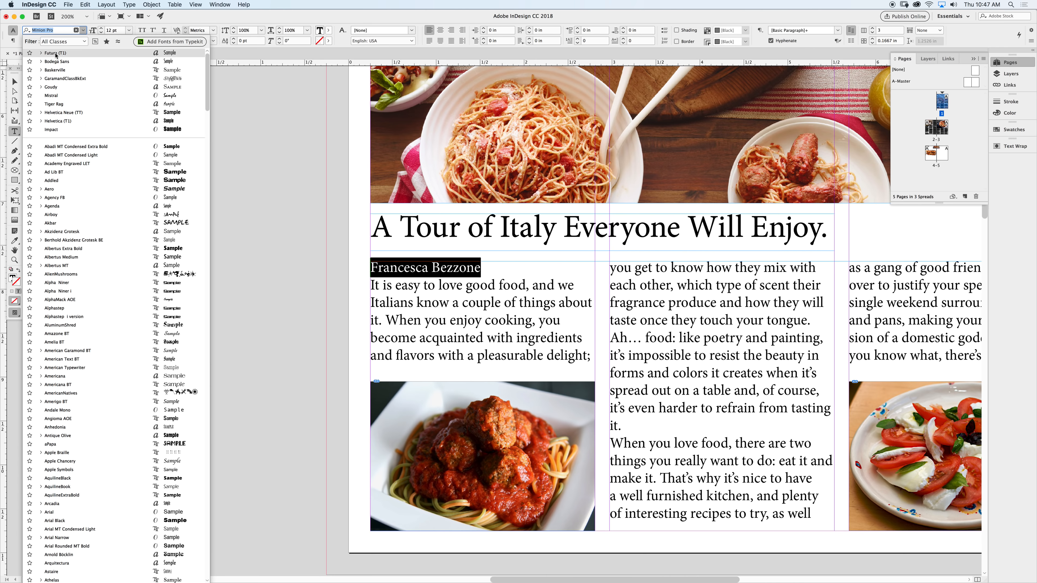
pyautogui.click(42, 70)
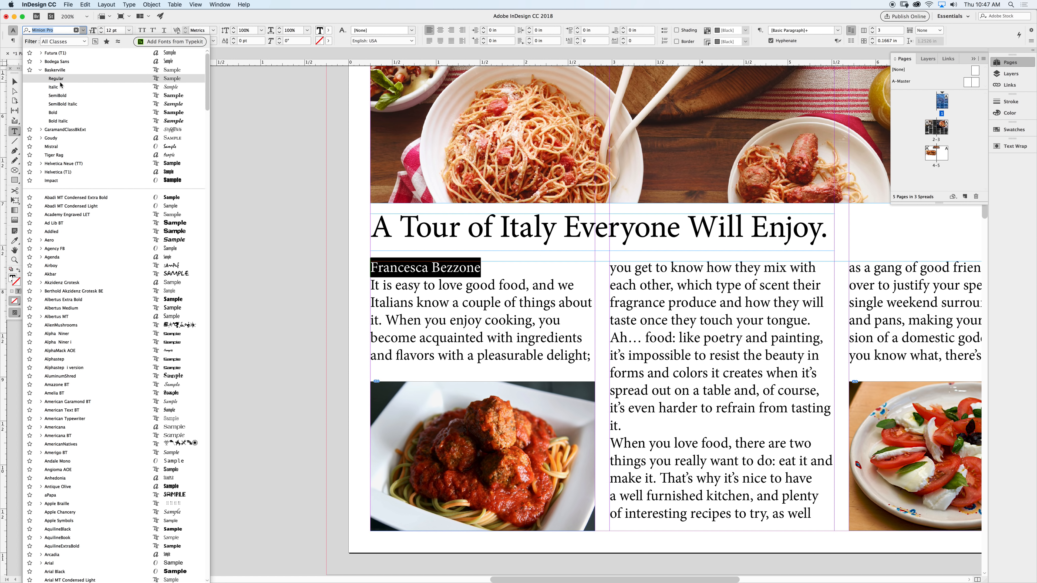
pyautogui.click(82, 116)
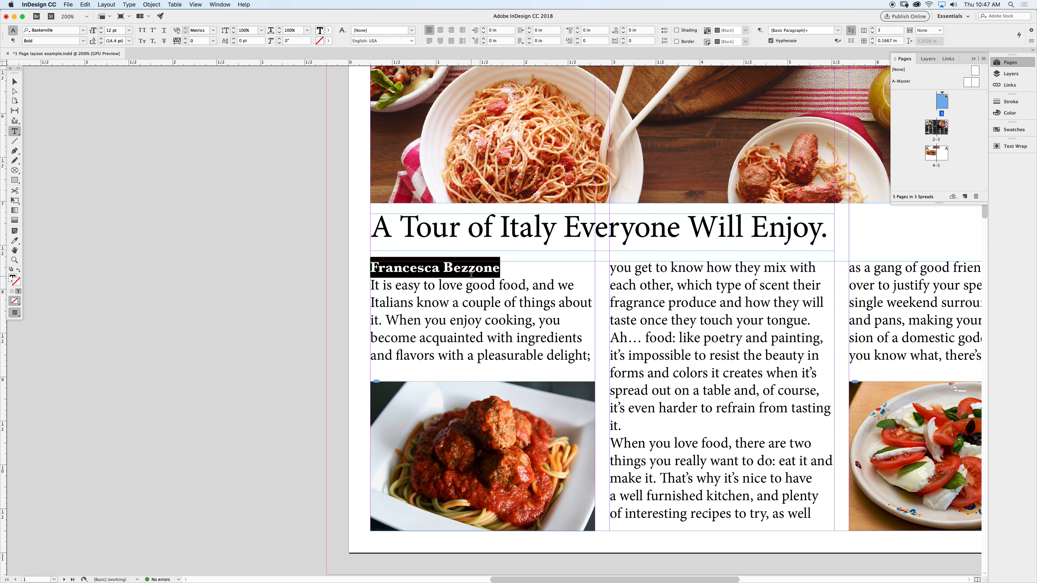
# Enlarge the author's byline to 20 pt and deselect the text
pyautogui.press('super+shift+period')
pyautogui.press('super+shift+period')
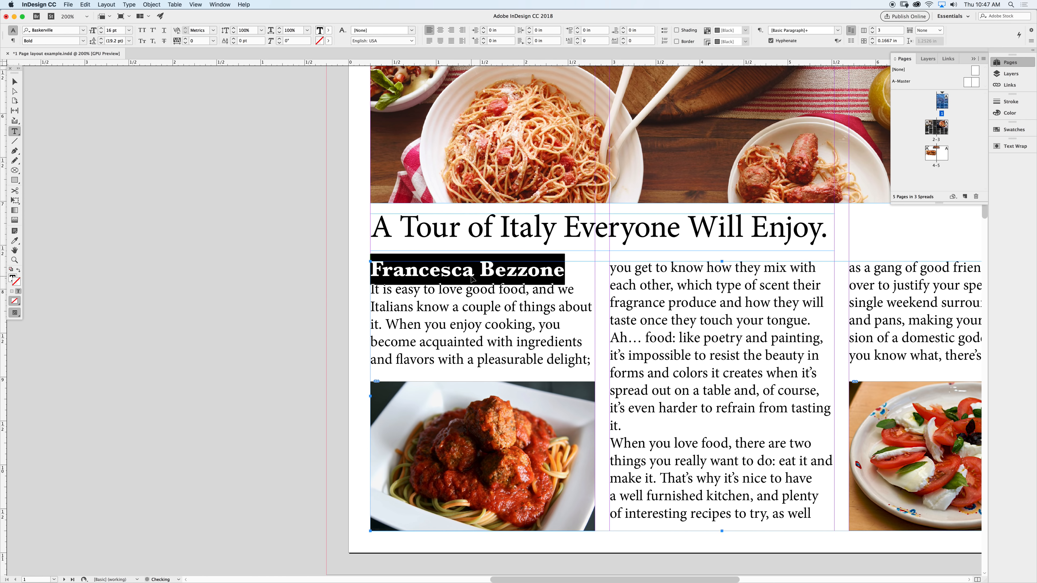
pyautogui.press('super+shift+period')
pyautogui.press('super+shift+period')
pyautogui.press('super+shift+comma')
pyautogui.click(445, 273)
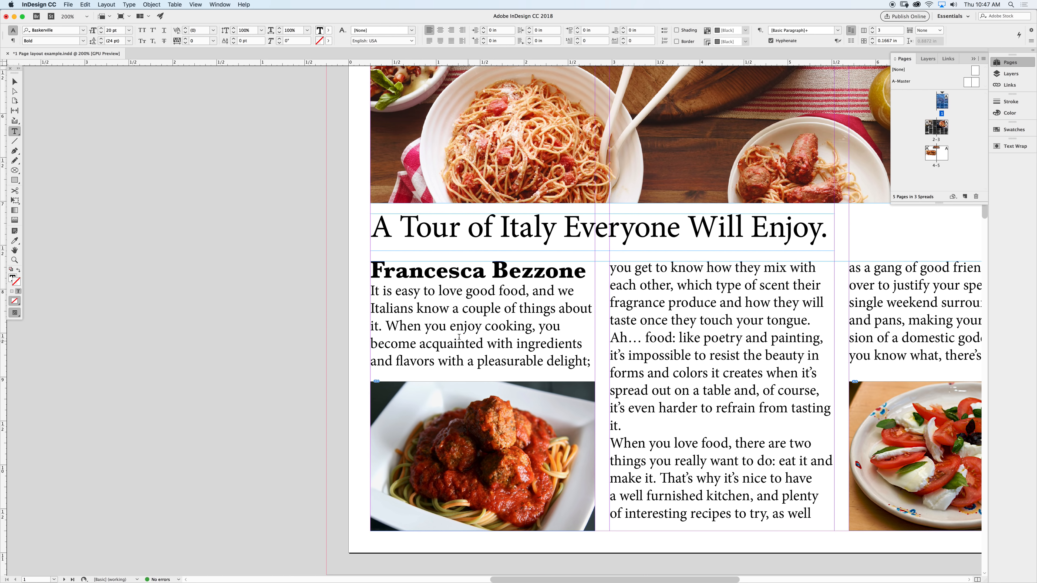
pyautogui.click(15, 82)
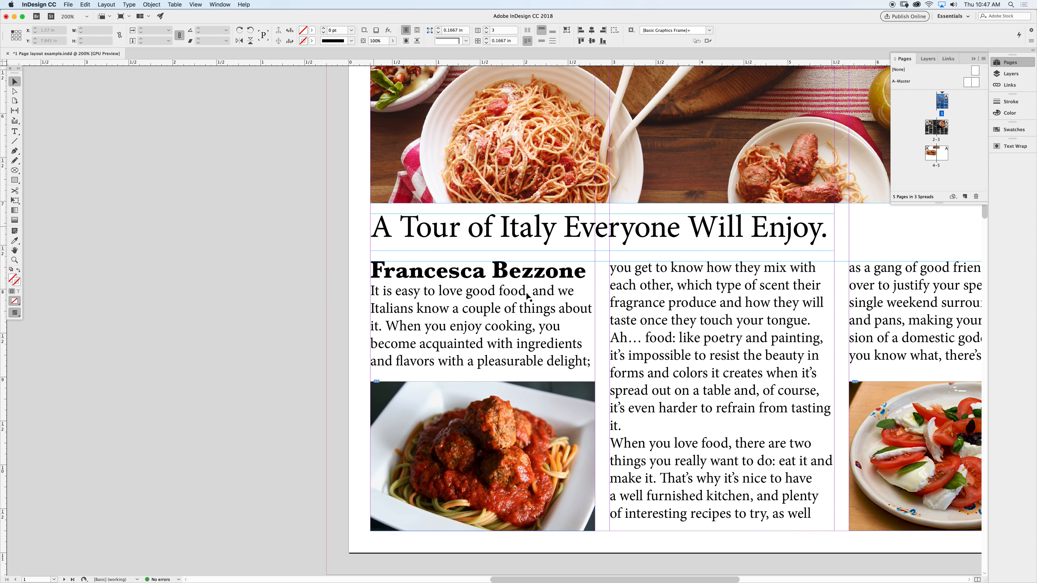
# Review the cover's lower half and the spread on pages 2–3, checking the body text for subheadings
pyautogui.press('super+minus')
pyautogui.press('super+minus')
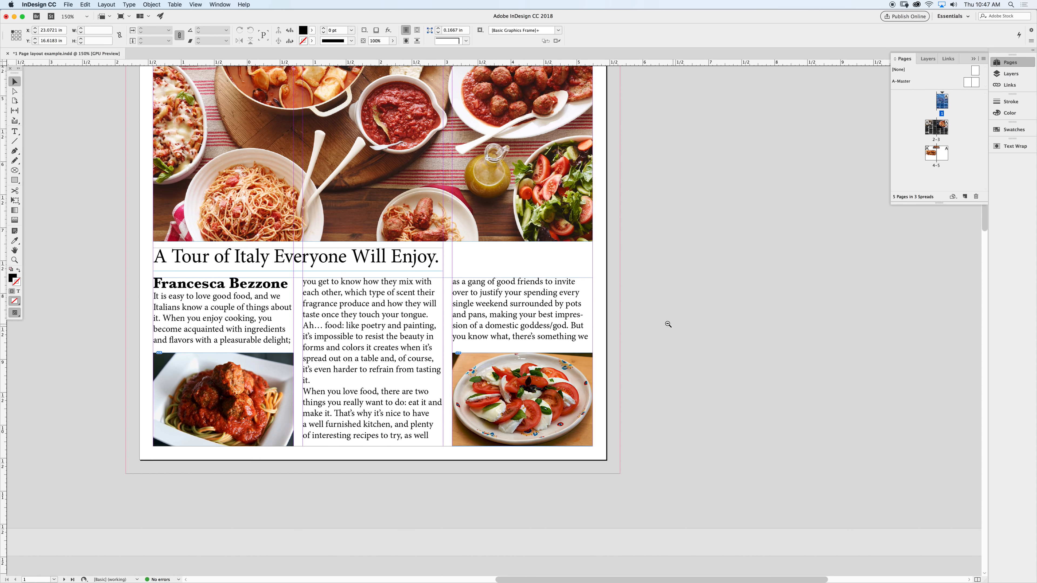
pyautogui.moveTo(478, 352); pyautogui.dragTo(525, 287)
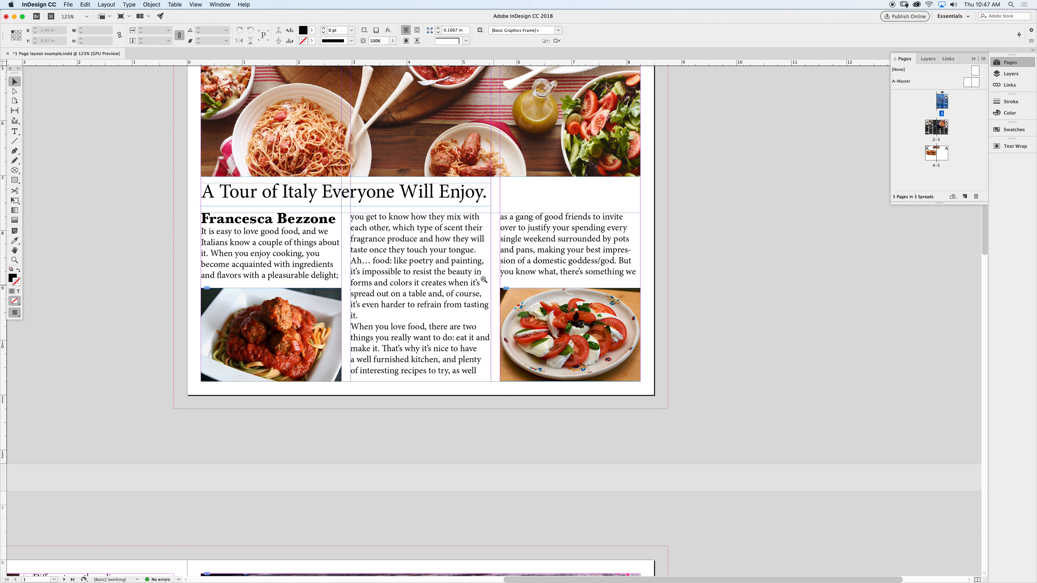
pyautogui.keyDown('alt'); pyautogui.keyDown('super'); pyautogui.click(483, 279); pyautogui.keyUp('super'); pyautogui.keyUp('alt')
pyautogui.keyDown('alt'); pyautogui.keyDown('super'); pyautogui.click(455, 278); pyautogui.keyUp('super'); pyautogui.keyUp('alt')
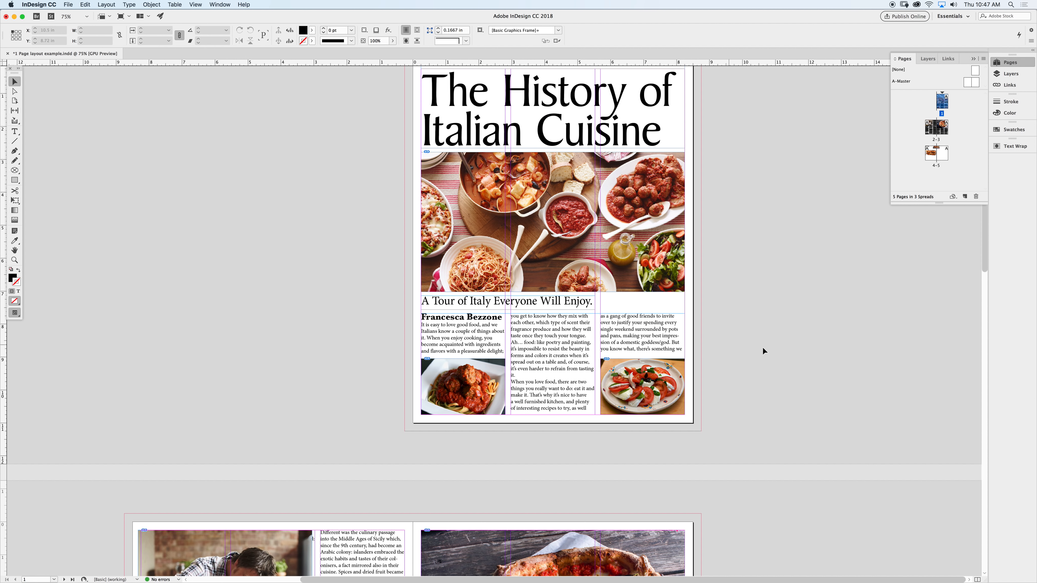
pyautogui.moveTo(761, 377); pyautogui.dragTo(725, 296)
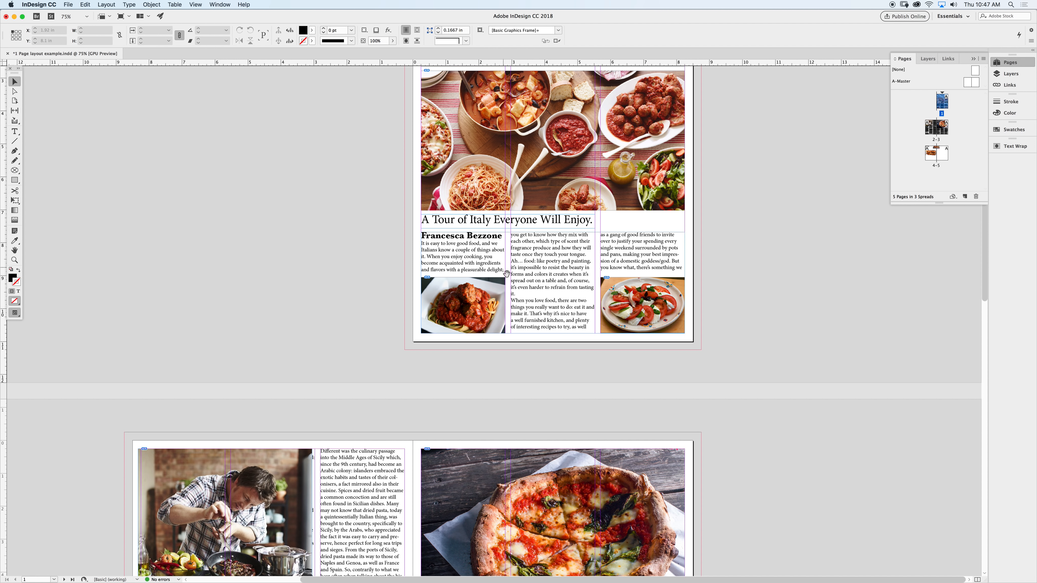
pyautogui.moveTo(535, 294); pyautogui.dragTo(565, 172)
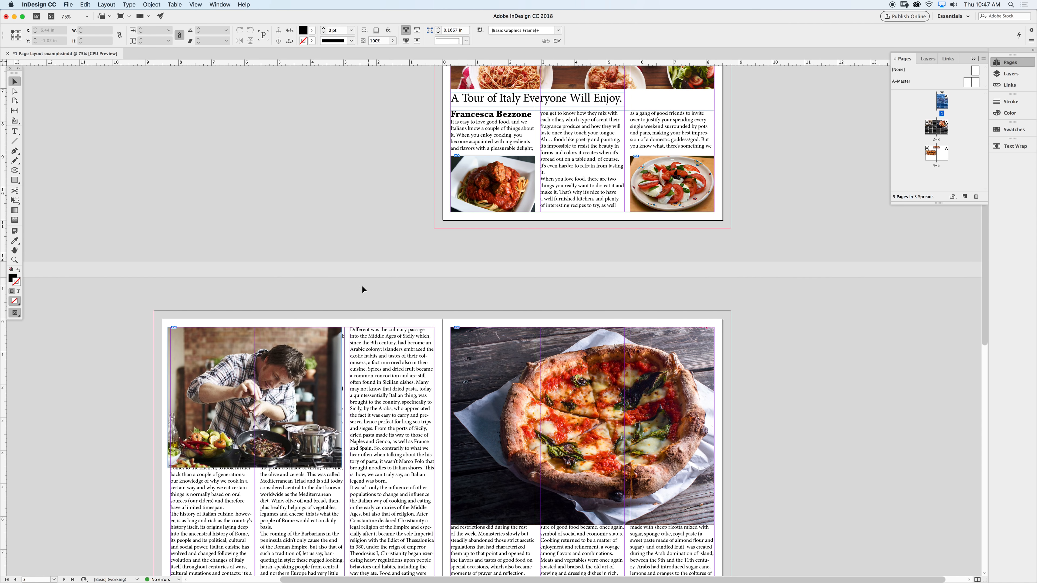
pyautogui.scroll(-1, 563, 358)
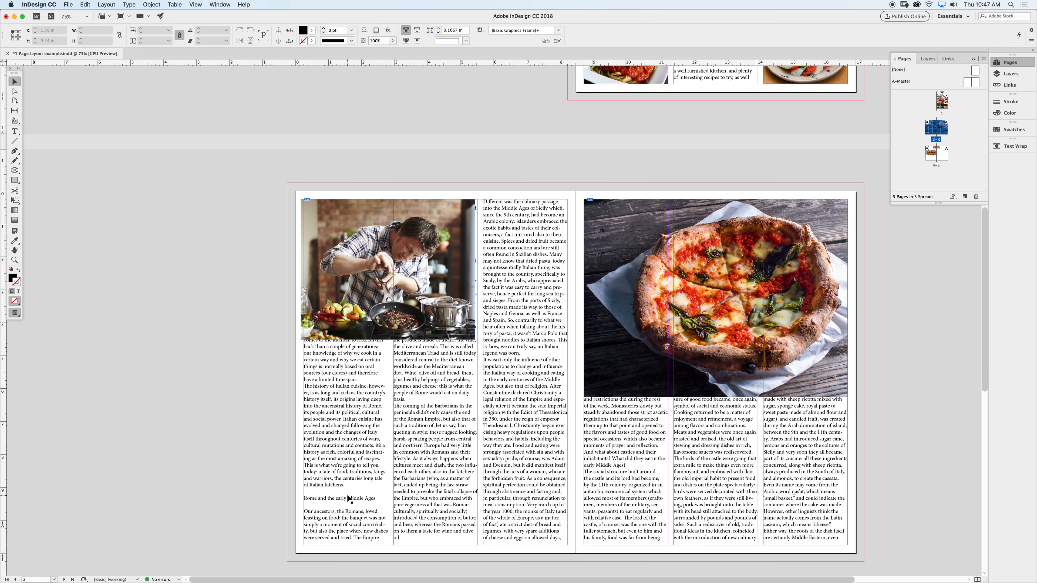
pyautogui.moveTo(392, 364); pyautogui.dragTo(348, 467)
pyautogui.click(151, 158)
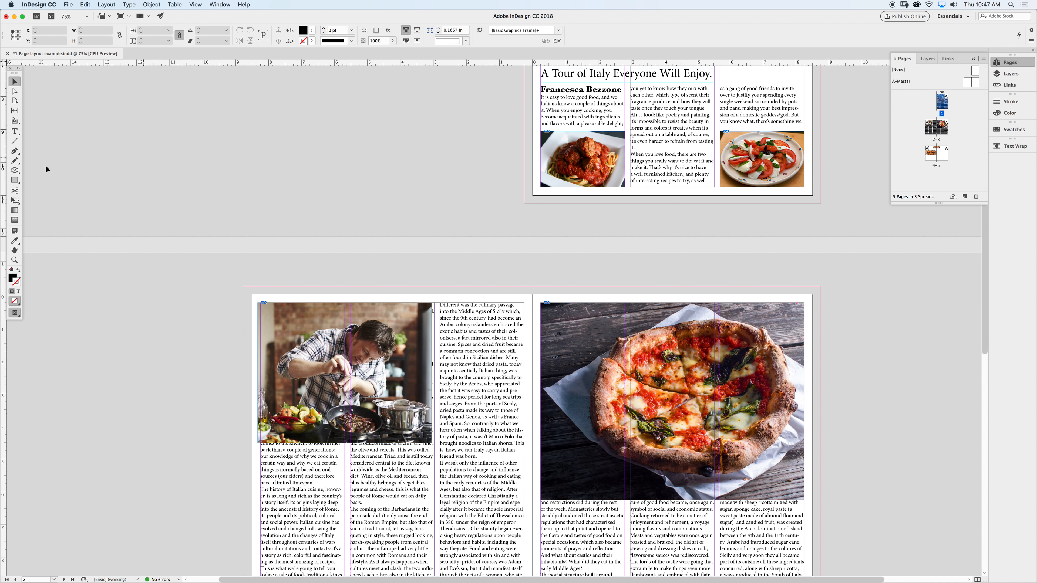
# Copy the byline's formatting with the Eyedropper onto the "Rome and the early Middle Ages" subheading in page 2's first column
pyautogui.click(14, 241)
pyautogui.scroll(-10, 430, 379)
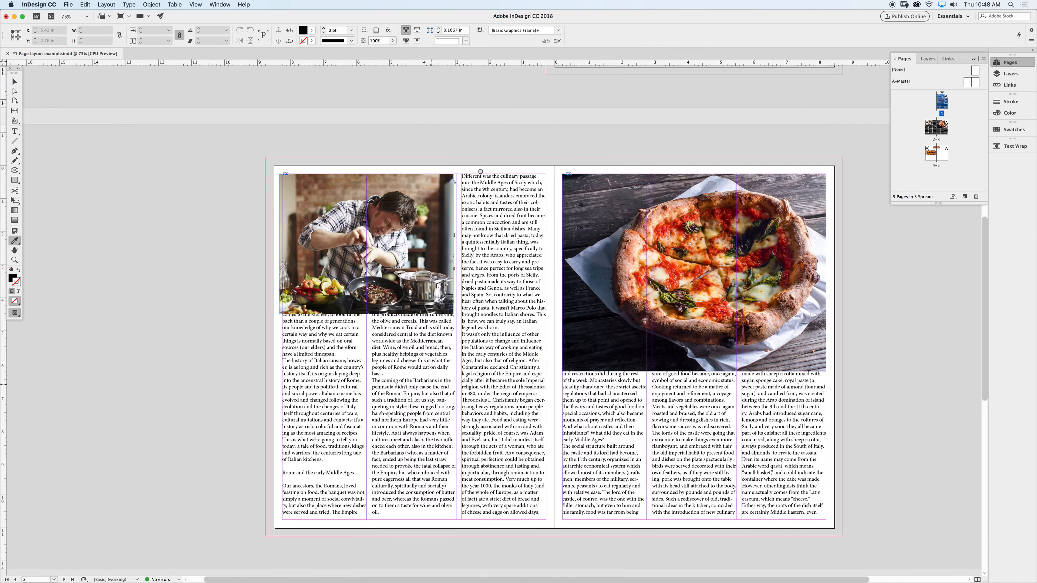
pyautogui.press('super+equal')
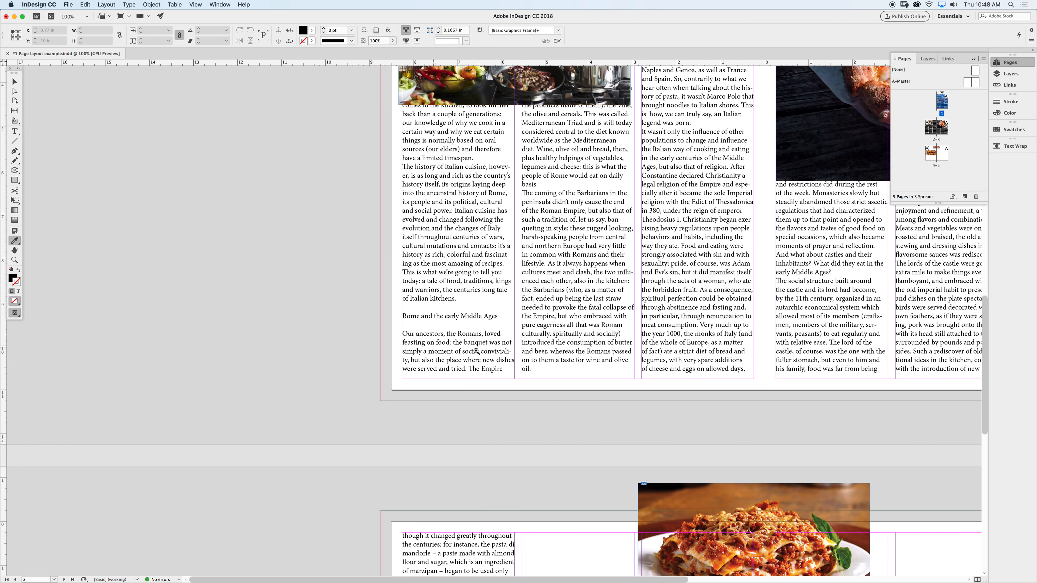
pyautogui.keyDown('super'); pyautogui.click(471, 334); pyautogui.keyUp('super')
pyautogui.keyDown('super'); pyautogui.click(471, 297); pyautogui.keyUp('super')
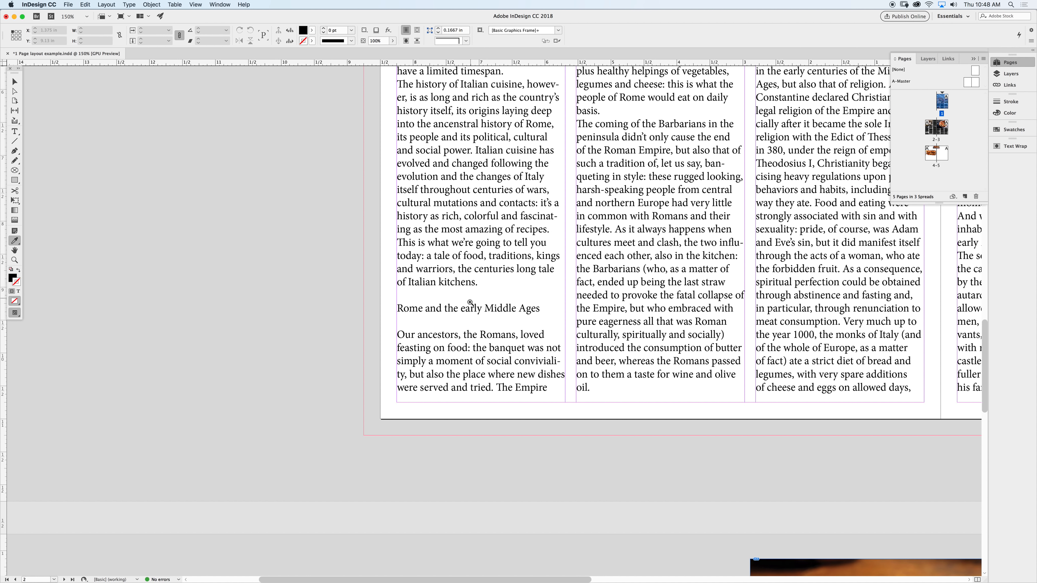
pyautogui.keyDown('super'); pyautogui.click(471, 303); pyautogui.keyUp('super')
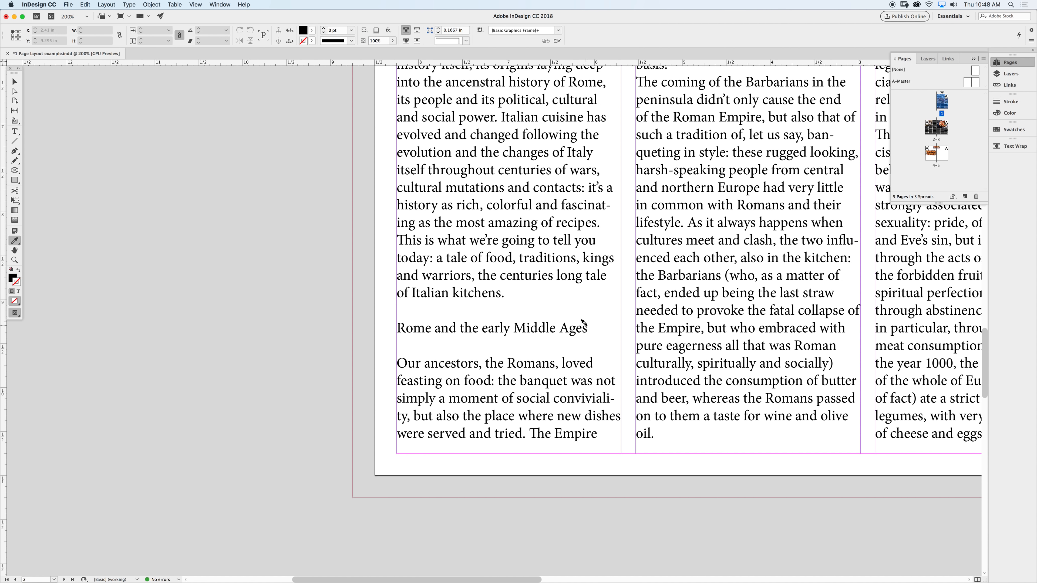
pyautogui.moveTo(585, 323); pyautogui.dragTo(386, 322)
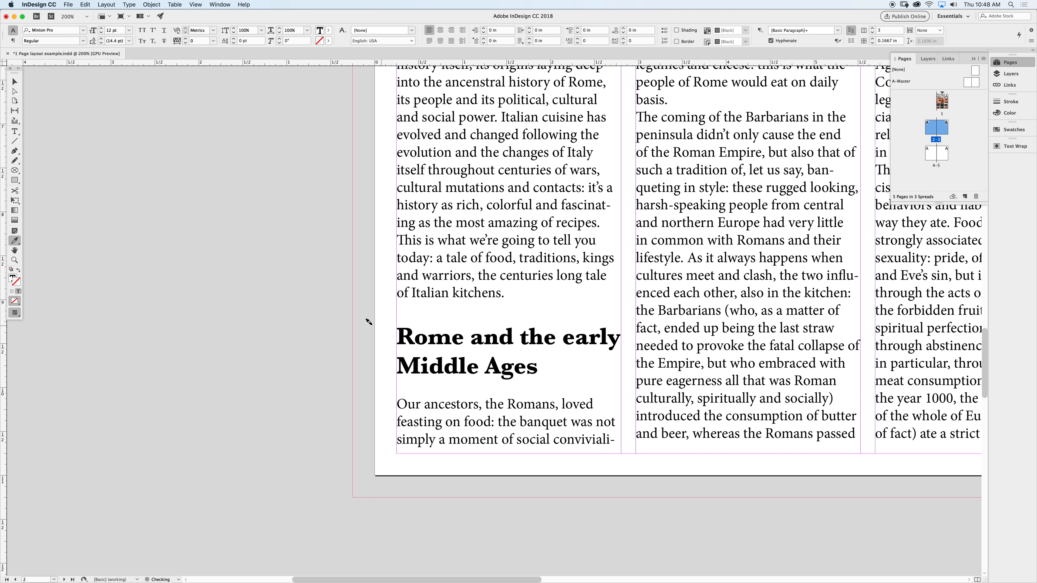
pyautogui.hscroll(-1, 369, 325)
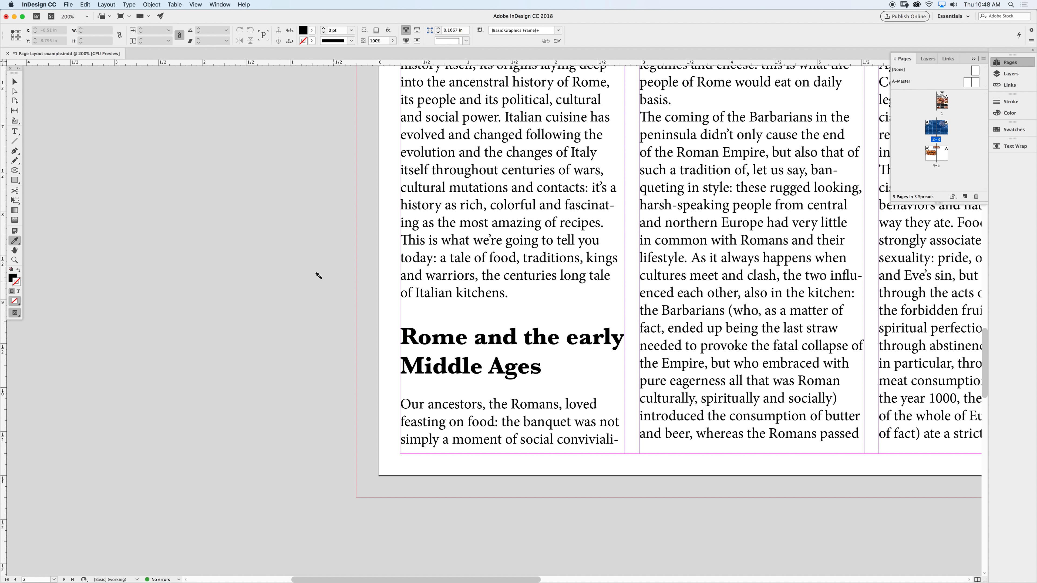
# Examine the whole spread on pages 2–3 with its restyled subheading, together with the cover above it
pyautogui.click(15, 82)
pyautogui.keyDown('alt'); pyautogui.keyDown('super'); pyautogui.click(721, 291); pyautogui.keyUp('super'); pyautogui.keyUp('alt')
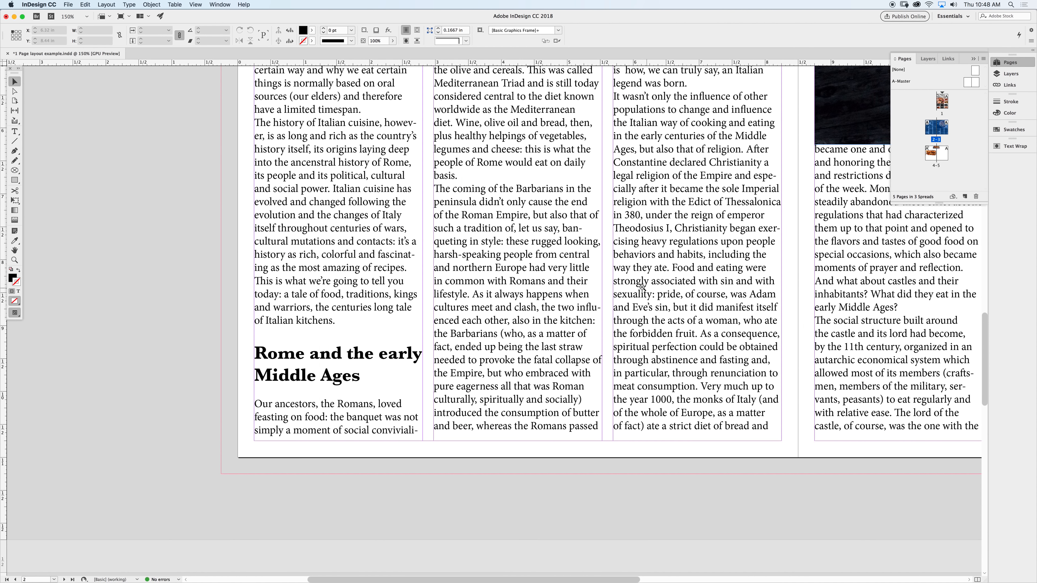
pyautogui.keyDown('alt'); pyautogui.keyDown('super'); pyautogui.click(642, 287); pyautogui.keyUp('super'); pyautogui.keyUp('alt')
pyautogui.keyDown('alt'); pyautogui.keyDown('super'); pyautogui.click(570, 273); pyautogui.keyUp('super'); pyautogui.keyUp('alt')
pyautogui.keyDown('alt'); pyautogui.keyDown('super'); pyautogui.click(569, 276); pyautogui.keyUp('super'); pyautogui.keyUp('alt')
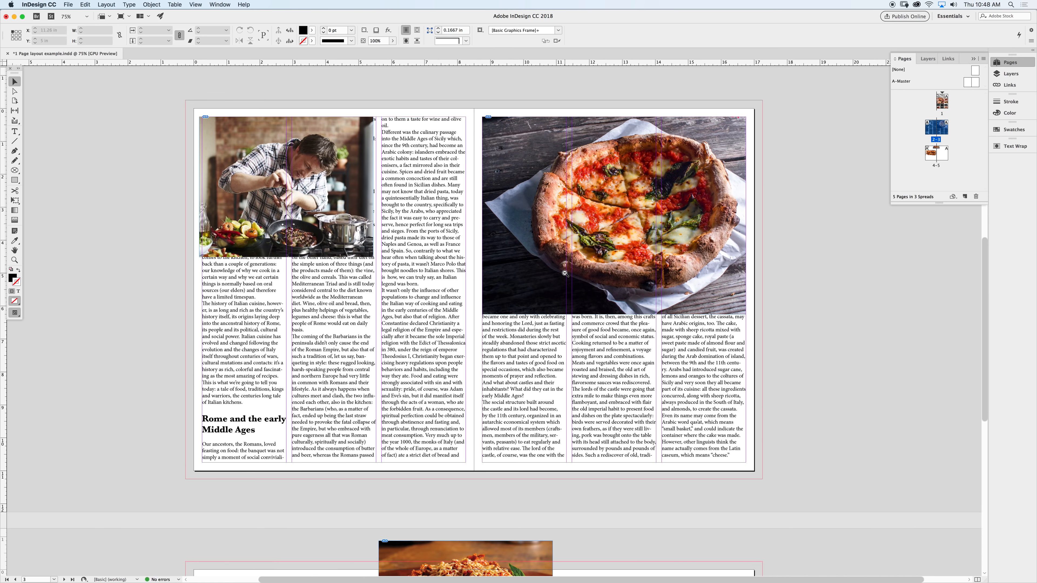
pyautogui.keyDown('alt'); pyautogui.keyDown('super'); pyautogui.click(523, 278); pyautogui.keyUp('super'); pyautogui.keyUp('alt')
pyautogui.scroll(3, 708, 288)
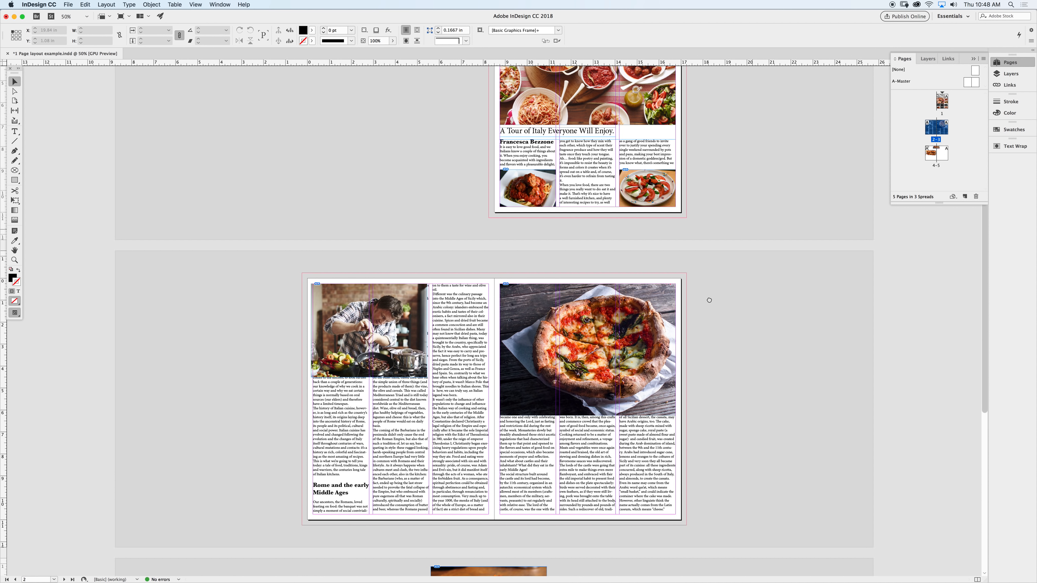